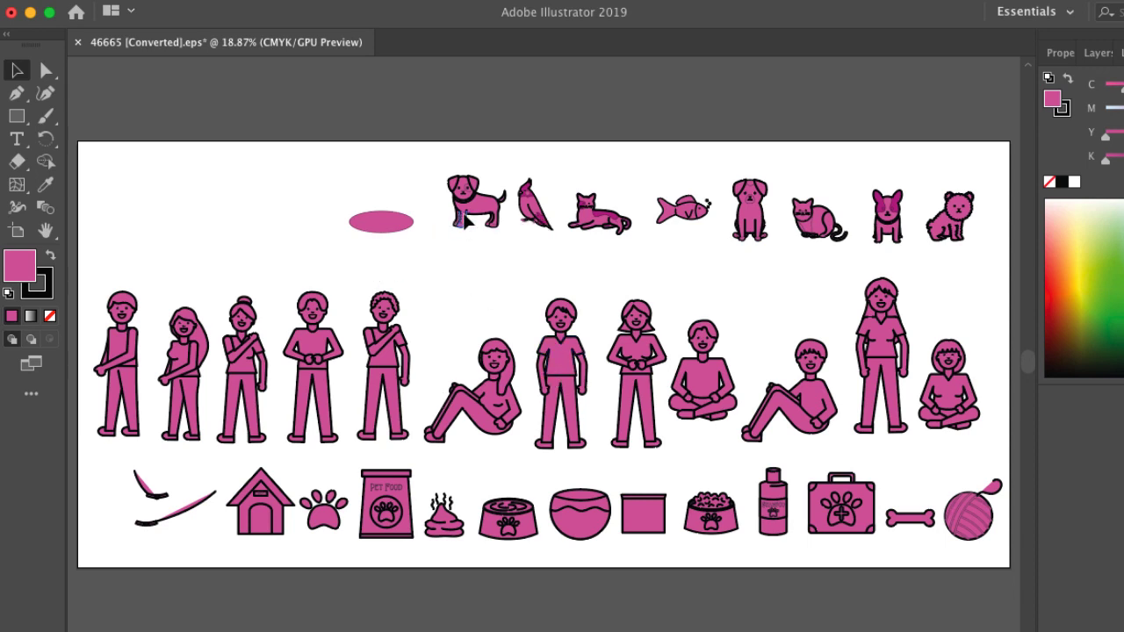
# - Examine the row of animal icons along the upper part of the artboard
pyautogui.moveTo(462, 204); pyautogui.dragTo(585, 209)
pyautogui.click(584, 205)
pyautogui.click(698, 208)
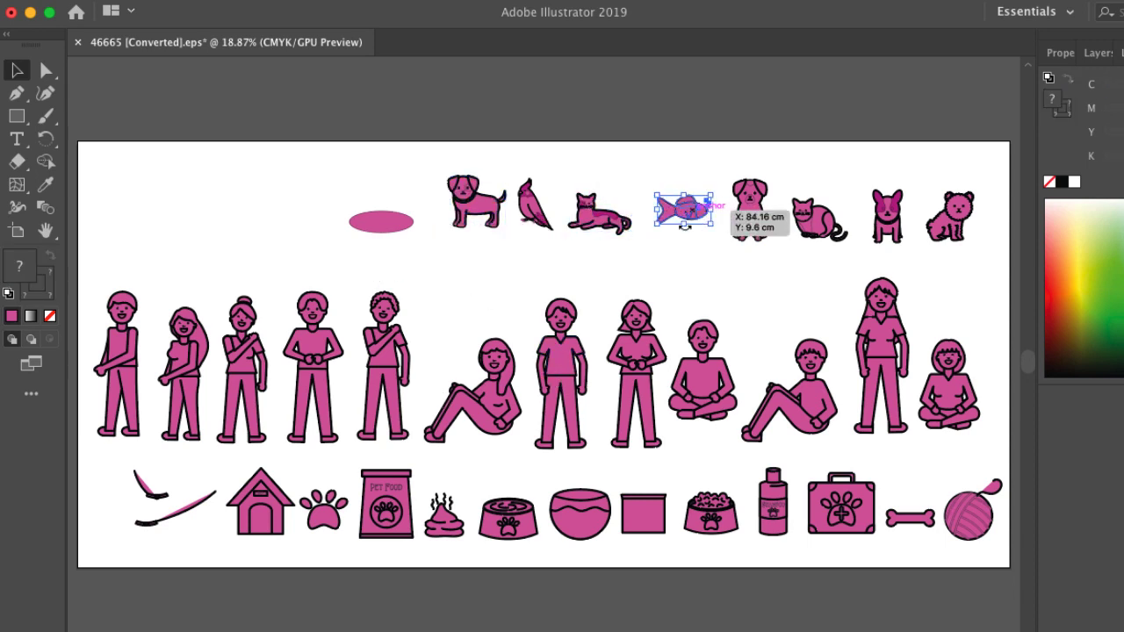
pyautogui.click(679, 238)
pyautogui.press('super+equal')
pyautogui.press('super+equal')
pyautogui.press('super+equal')
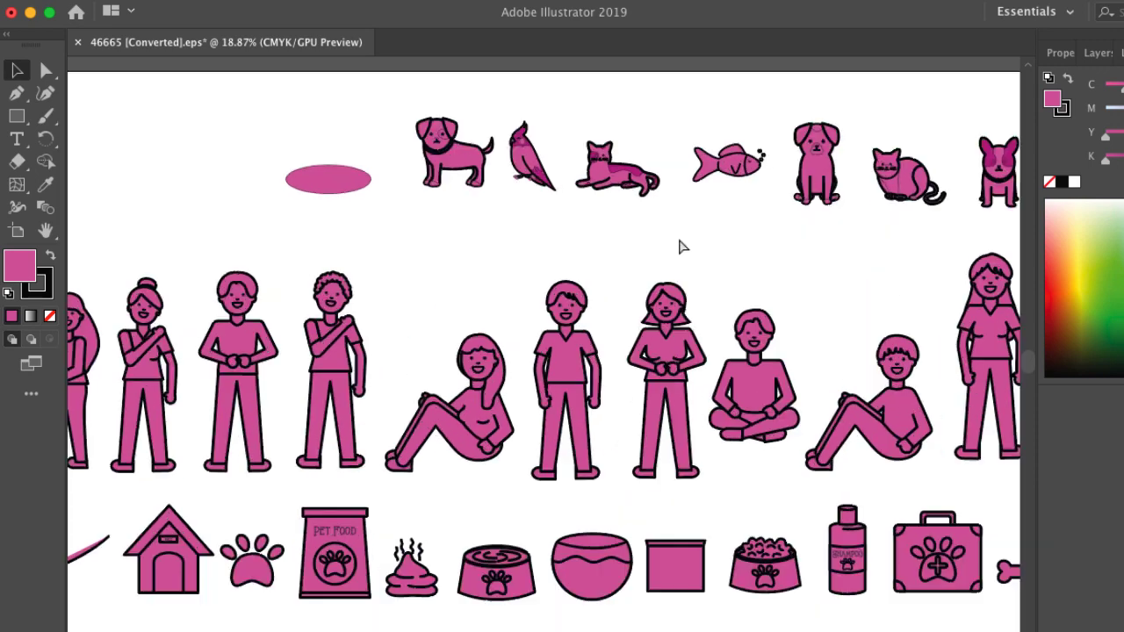
pyautogui.scroll(5, 678, 234)
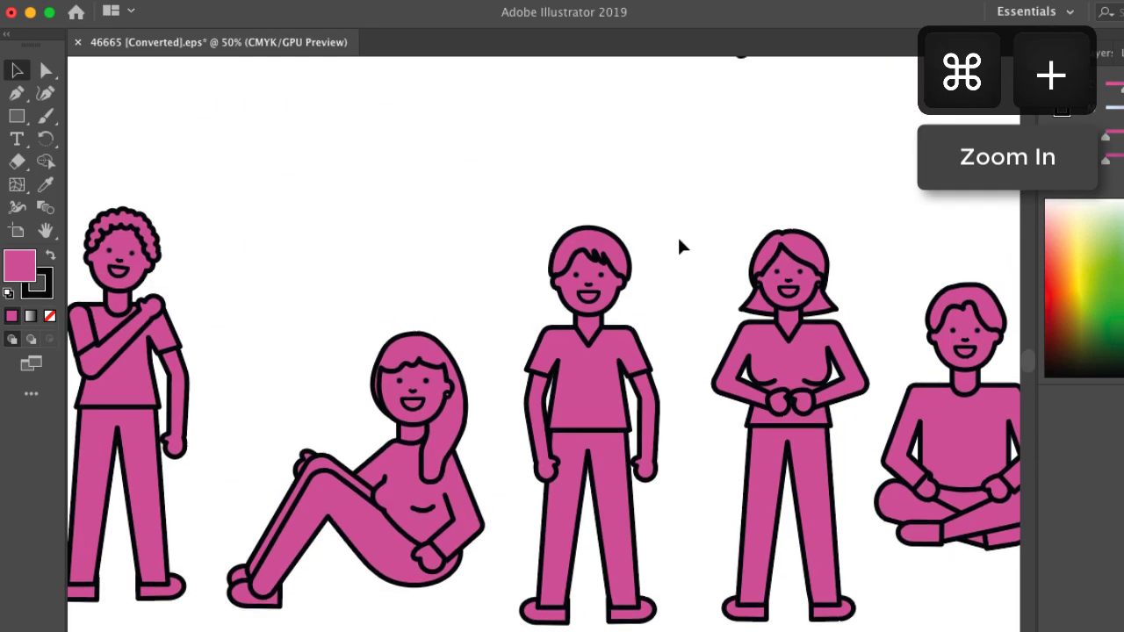
pyautogui.scroll(1, 679, 246)
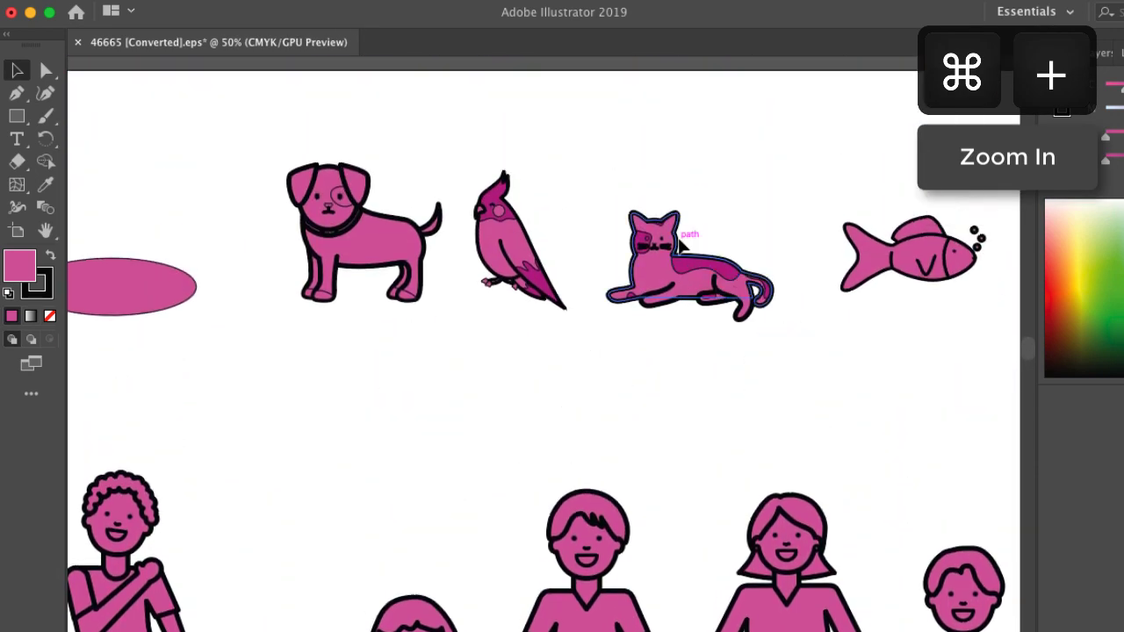
pyautogui.hscroll(15, 679, 245)
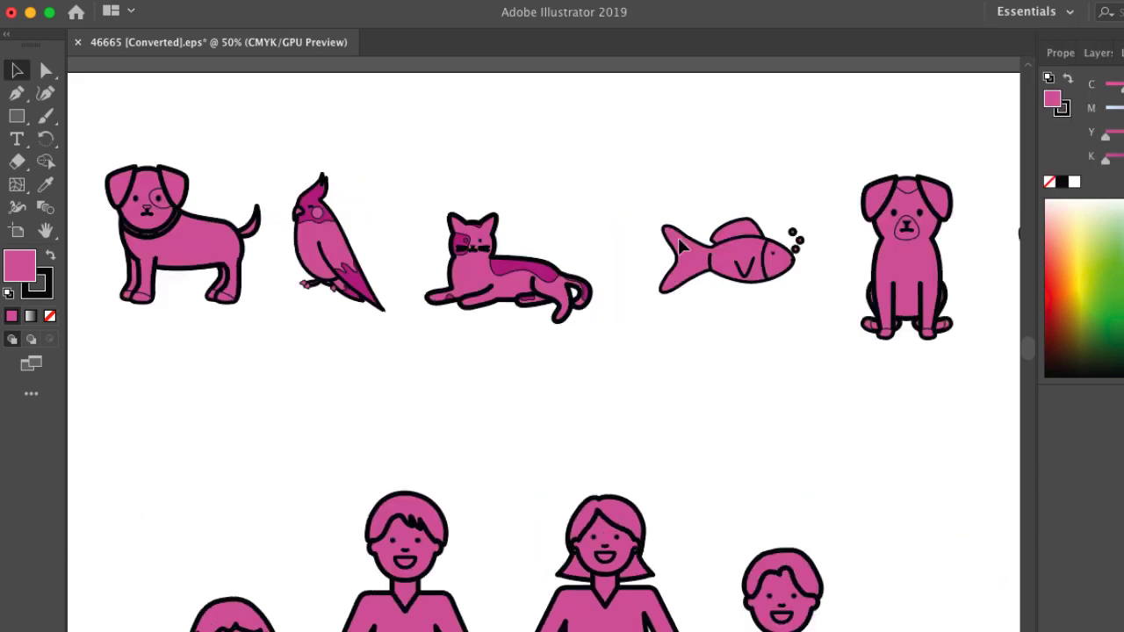
pyautogui.hscroll(3, 679, 246)
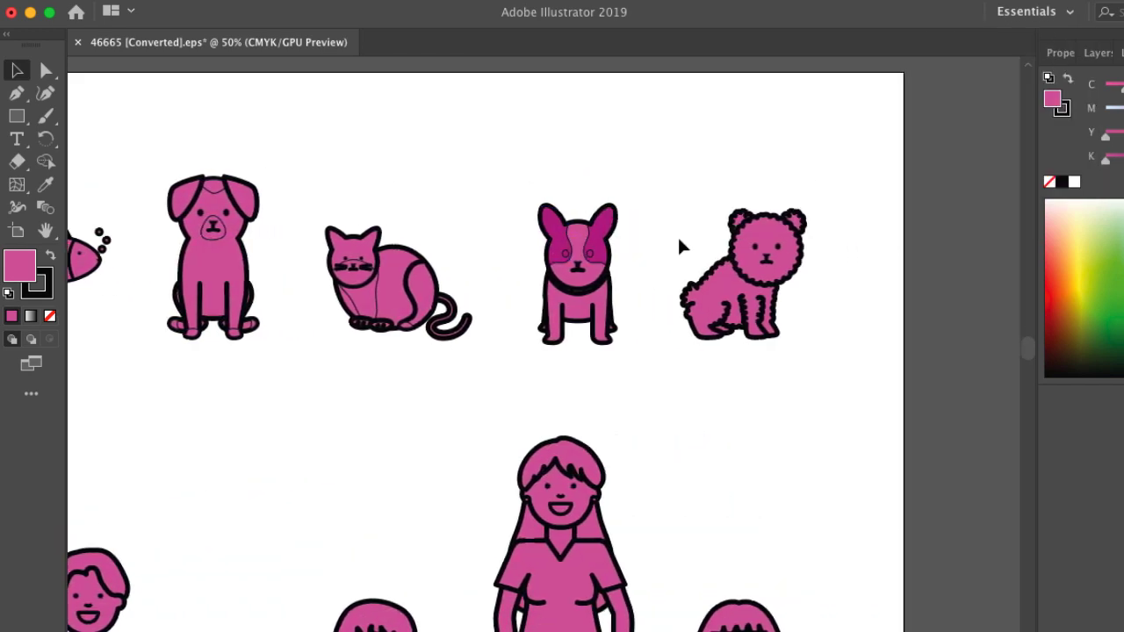
pyautogui.hscroll(-8, 679, 246)
pyautogui.hscroll(-9, 679, 246)
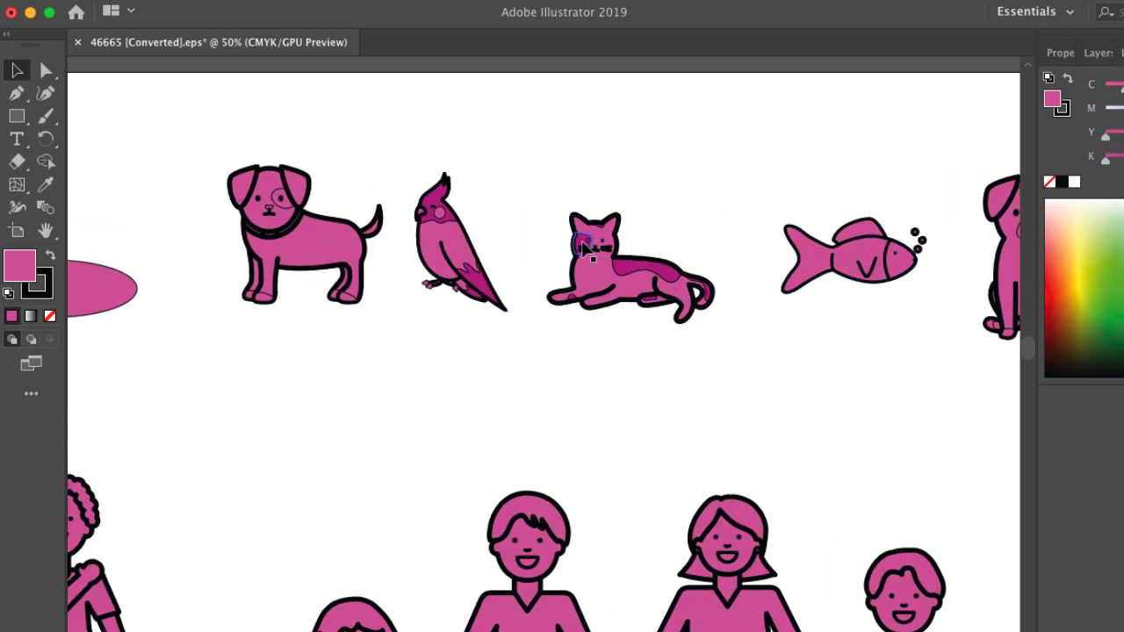
# - Move the lying cat icon off the artboard onto the empty canvas beside its left edge
pyautogui.click(613, 298)
pyautogui.click(609, 332)
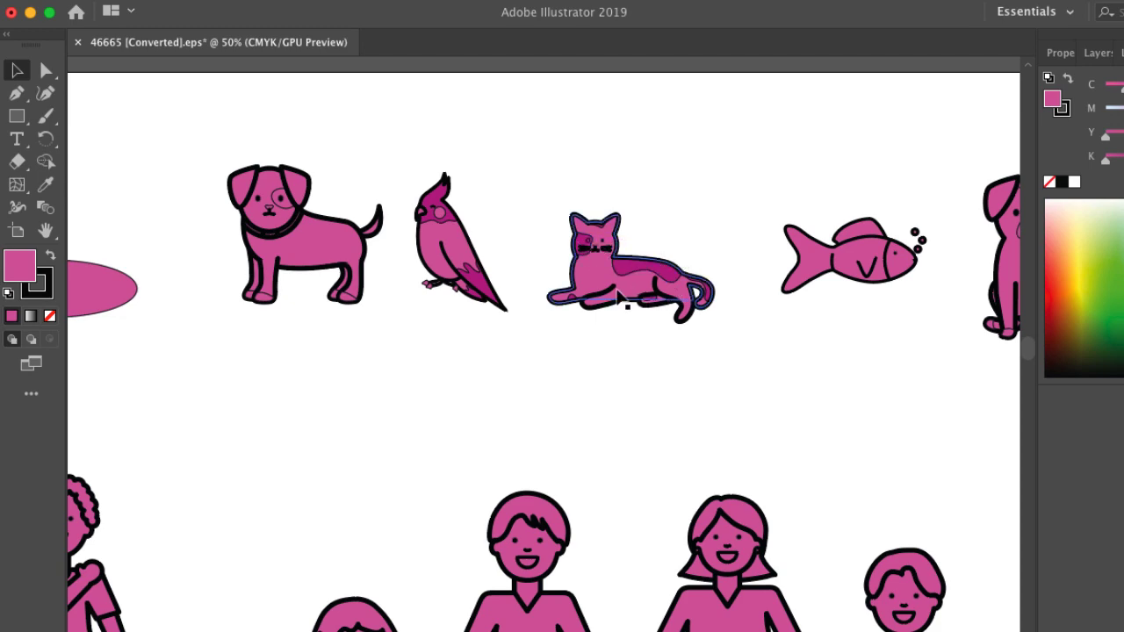
pyautogui.press('super+minus')
pyautogui.press('super+minus')
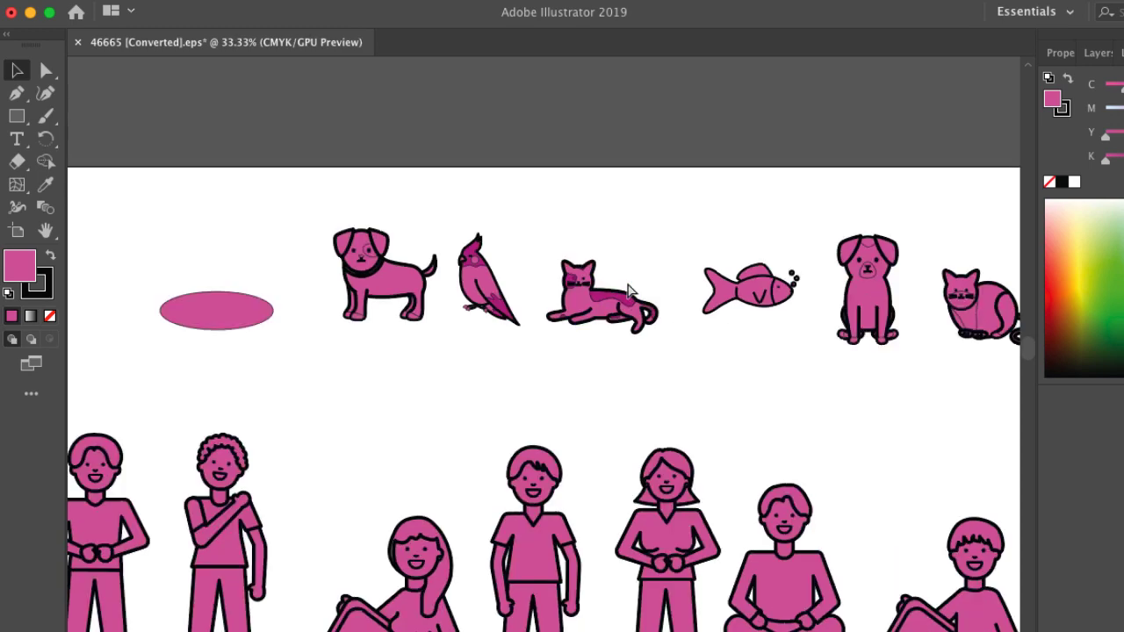
pyautogui.moveTo(577, 327); pyautogui.dragTo(154, 360)
pyautogui.hscroll(-5, 153, 360)
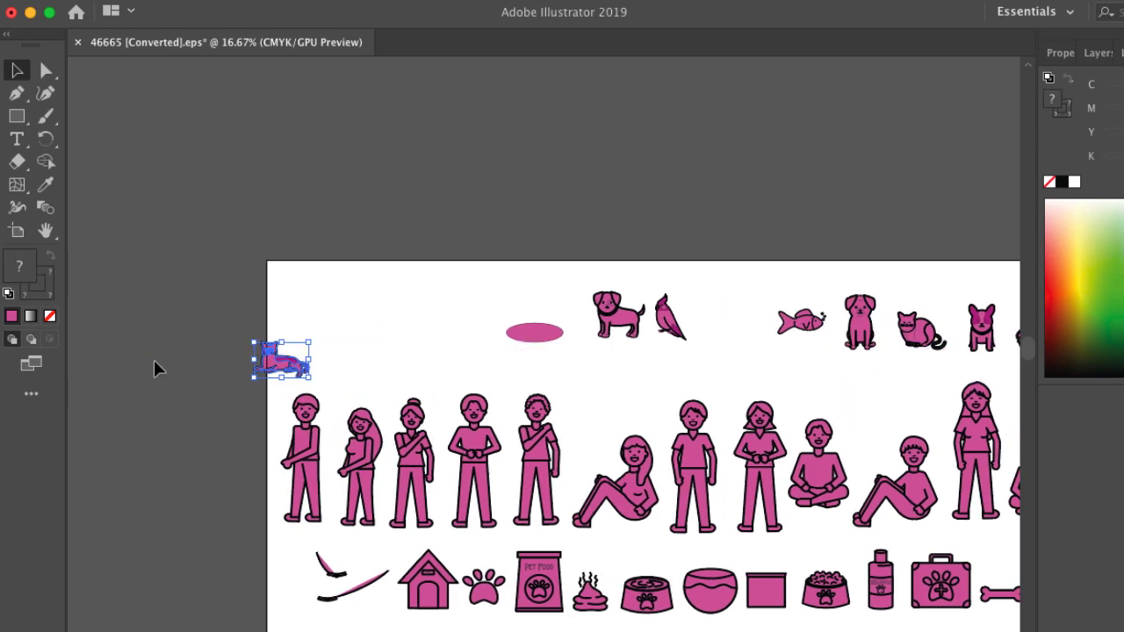
pyautogui.moveTo(360, 369); pyautogui.dragTo(205, 548)
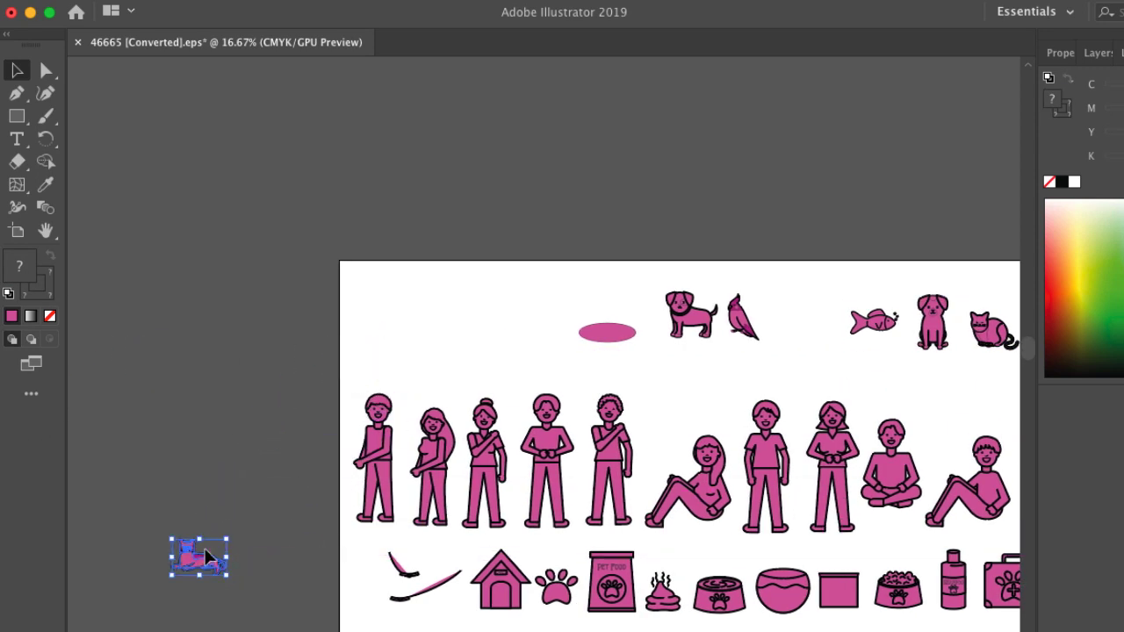
# - Draw a new portrait artboard around the cat, beside the existing artboard and matching its height
pyautogui.hscroll(-2, 205, 548)
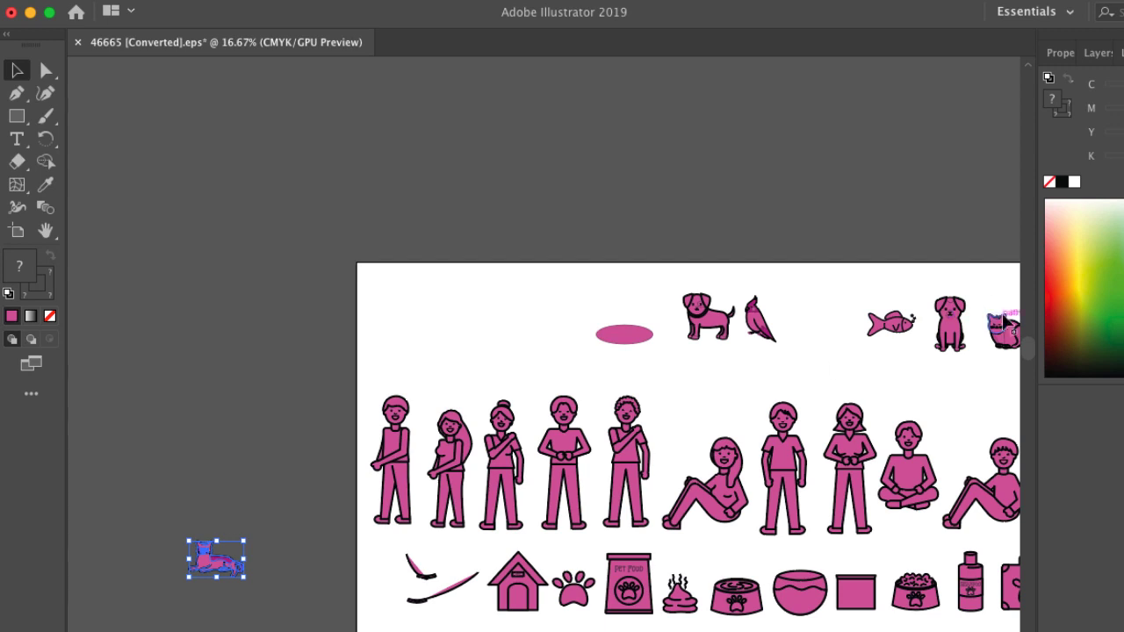
pyautogui.moveTo(1030, 345); pyautogui.dragTo(1029, 358)
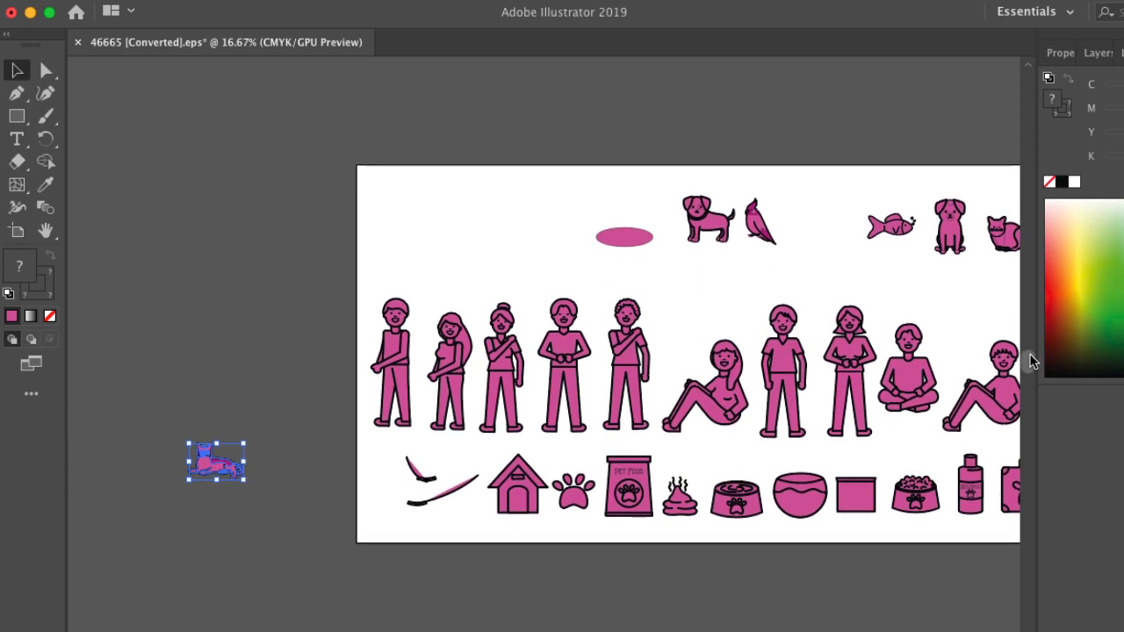
pyautogui.click(17, 230)
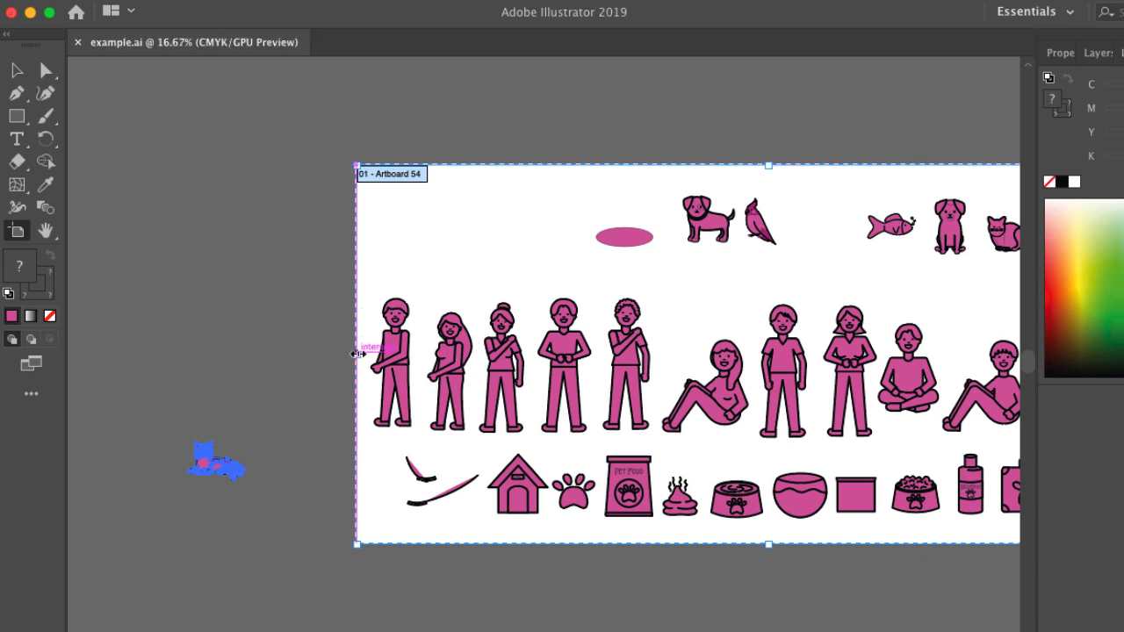
pyautogui.moveTo(357, 354)
pyautogui.mouseDown()
pyautogui.moveTo(320, 354)
pyautogui.moveTo(358, 354)
pyautogui.mouseUp()
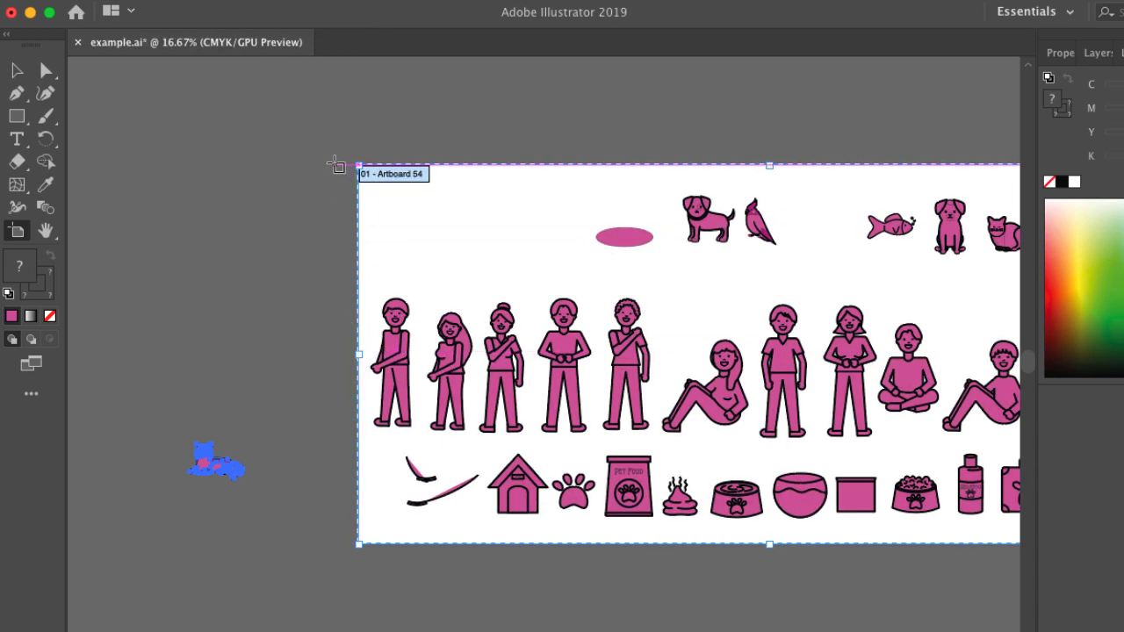
pyautogui.moveTo(340, 166); pyautogui.dragTo(105, 545)
pyautogui.press('v')
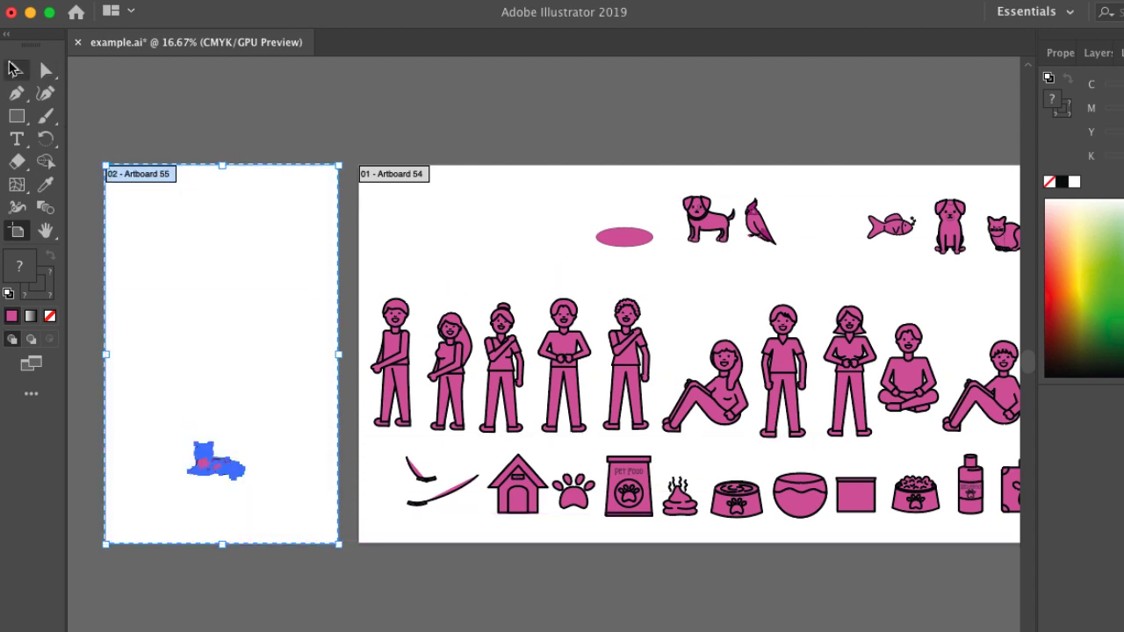
# - Enlarge the cat to more than half the new artboard's width and position it in the lower part
pyautogui.click(215, 472)
pyautogui.click(210, 464)
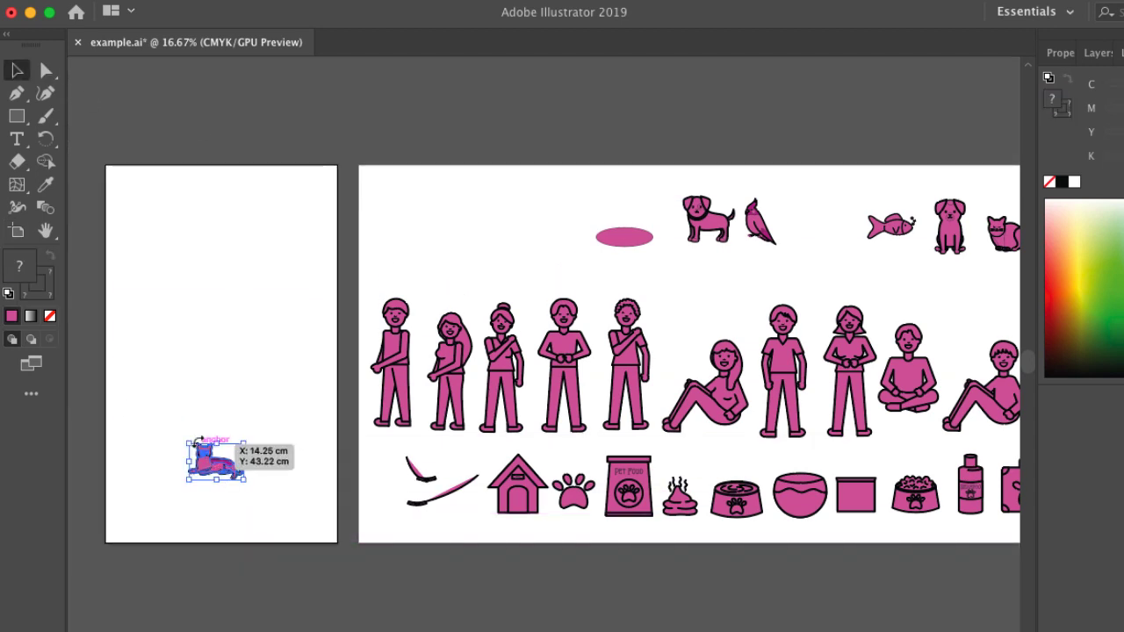
pyautogui.moveTo(188, 443)
pyautogui.mouseDown()
pyautogui.moveTo(186, 403)
pyautogui.moveTo(186, 440)
pyautogui.mouseUp()
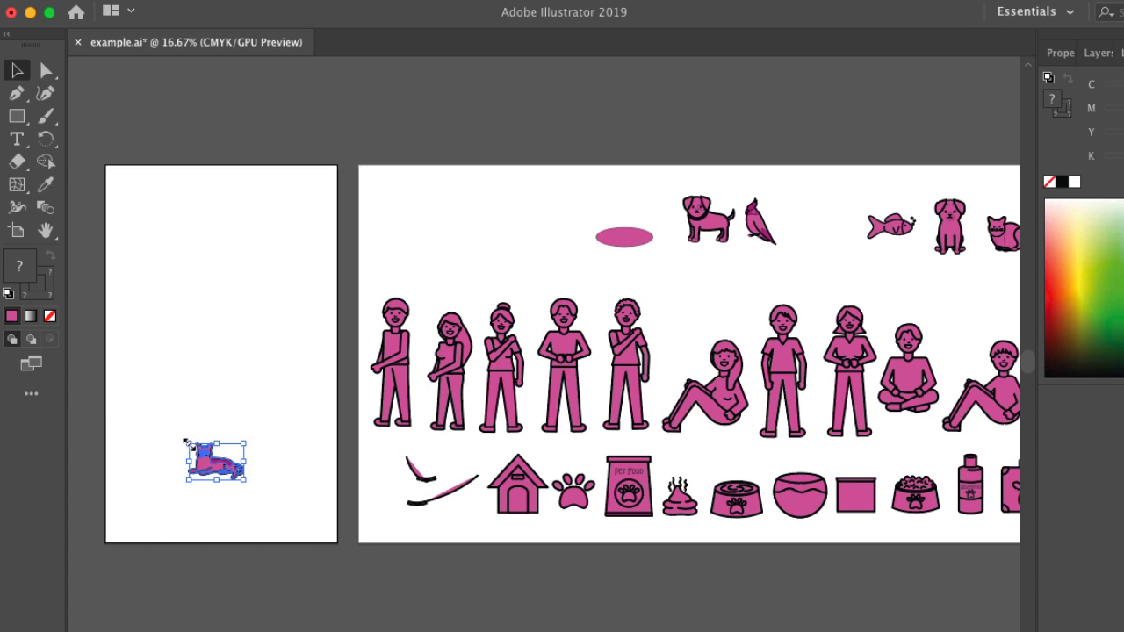
pyautogui.moveTo(187, 442); pyautogui.dragTo(130, 406)
pyautogui.moveTo(245, 480); pyautogui.dragTo(274, 500)
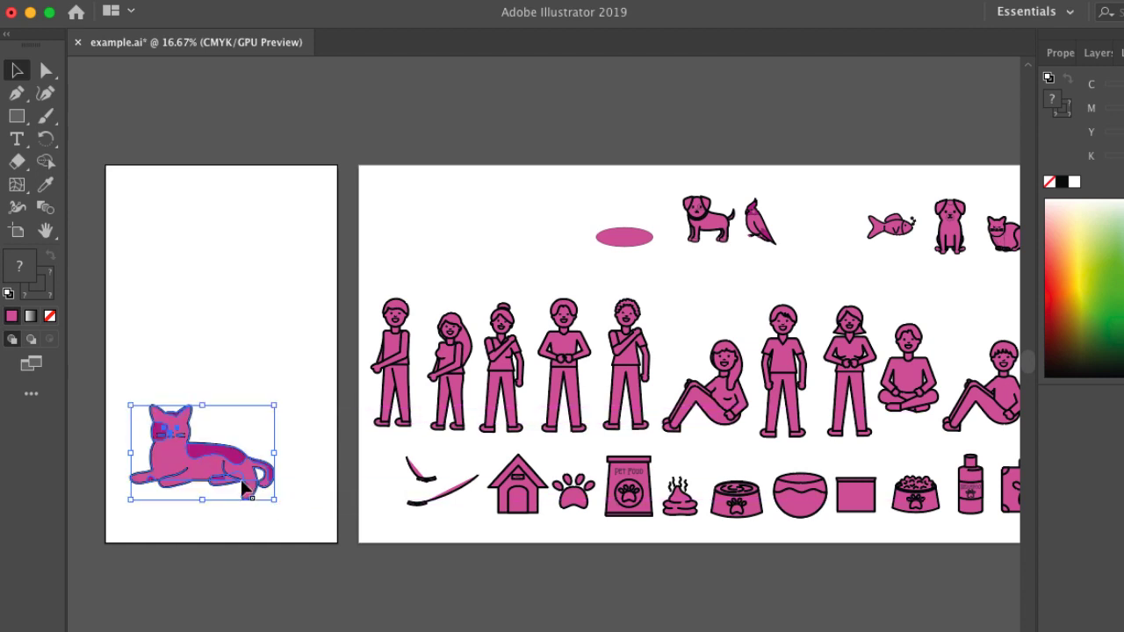
pyautogui.moveTo(208, 477); pyautogui.dragTo(220, 471)
pyautogui.click(233, 542)
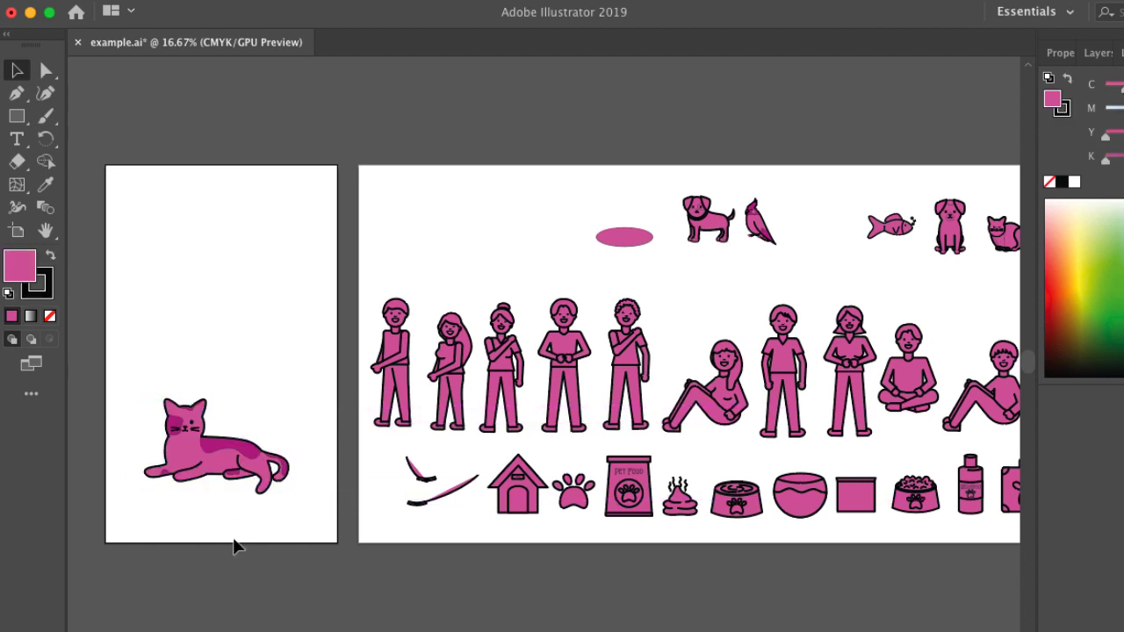
# - Move the standing man with joined hands from the icon sheet onto the new artboard and enlarge him to nearly fill its height
pyautogui.hscroll(5, 235, 543)
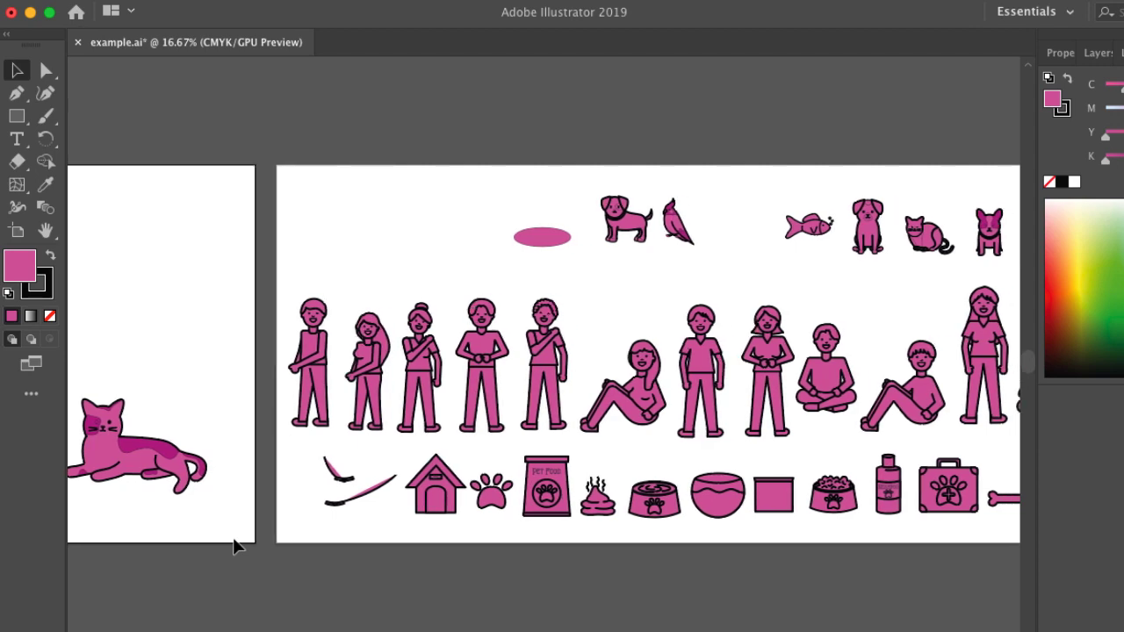
pyautogui.hscroll(8, 234, 546)
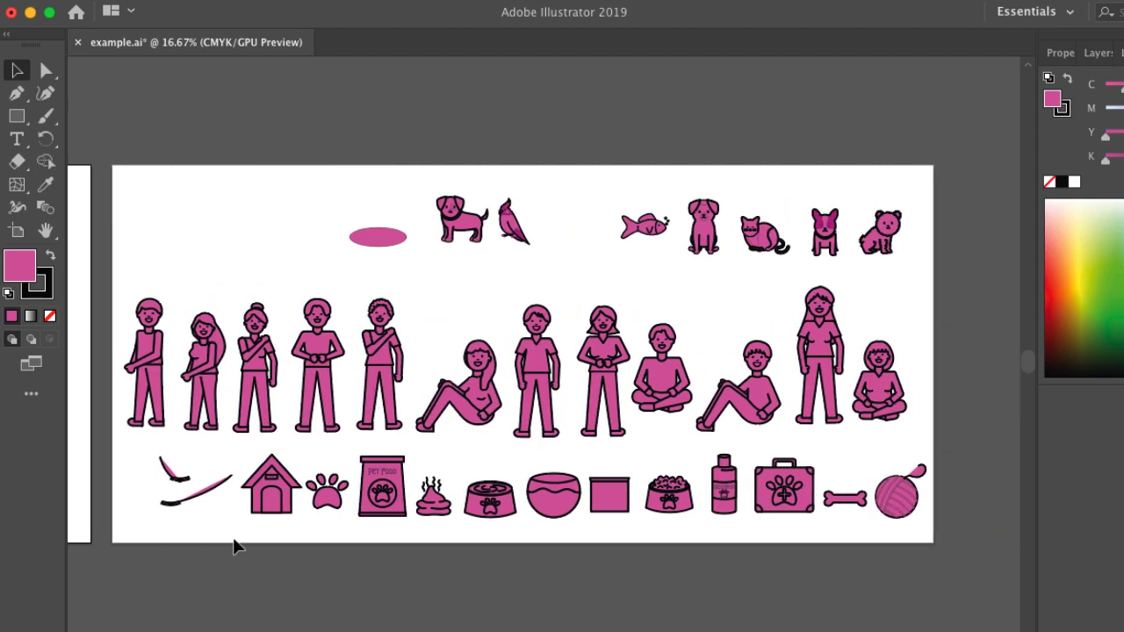
pyautogui.hscroll(-6, 234, 546)
pyautogui.hscroll(-2, 234, 545)
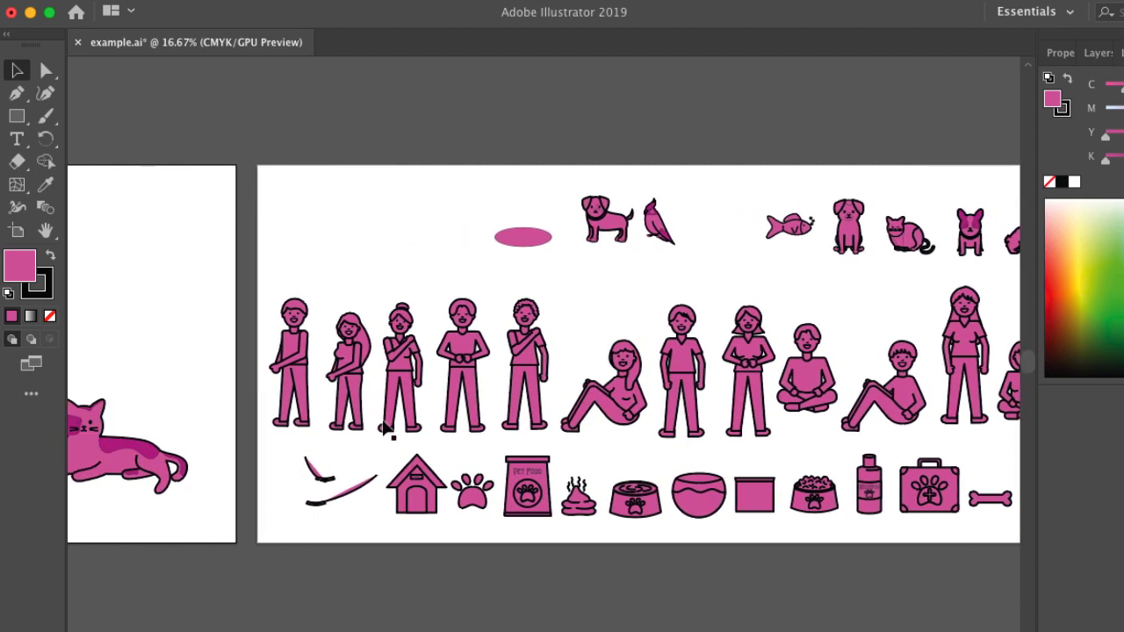
pyautogui.hscroll(-5, 347, 391)
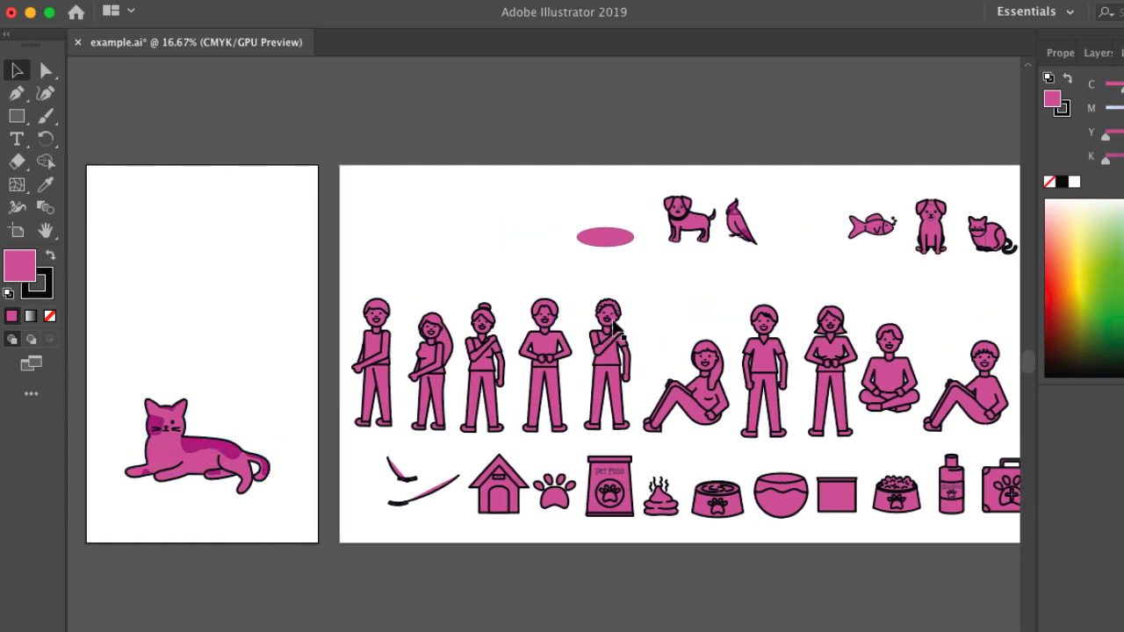
pyautogui.click(545, 376)
pyautogui.doubleClick(535, 351)
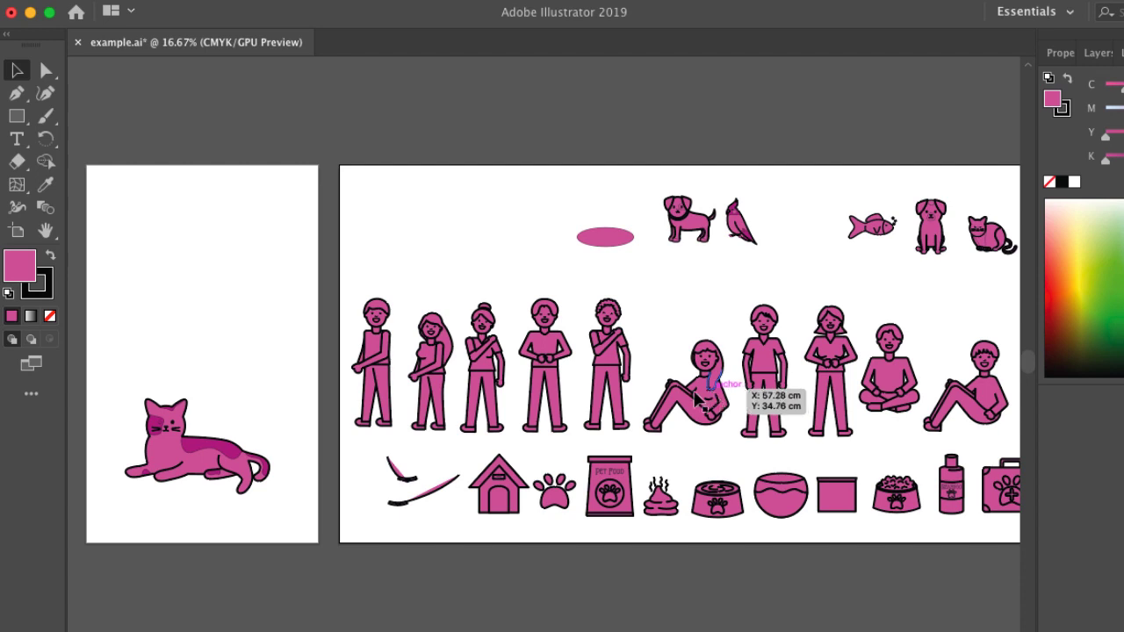
pyautogui.moveTo(543, 361); pyautogui.dragTo(171, 435)
pyautogui.moveTo(201, 378); pyautogui.dragTo(326, 243)
pyautogui.moveTo(253, 240); pyautogui.dragTo(265, 207)
pyautogui.moveTo(214, 329); pyautogui.dragTo(204, 355)
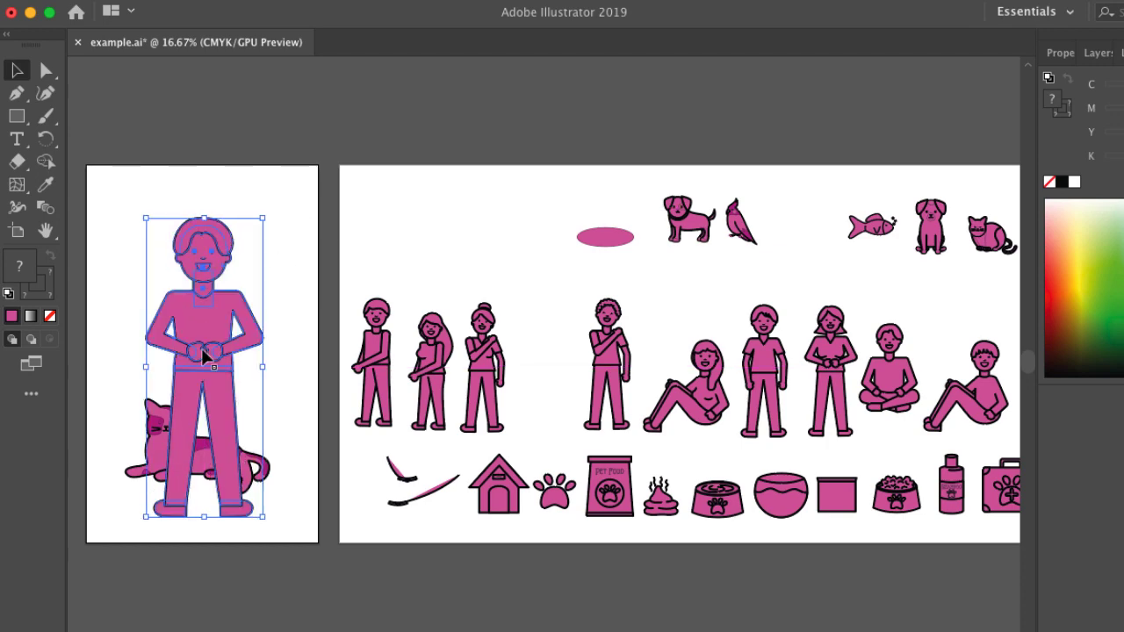
# - Bring the cat to the front so it overlaps the man
pyautogui.click(124, 420)
pyautogui.click(149, 435)
pyautogui.rightClick(151, 444)
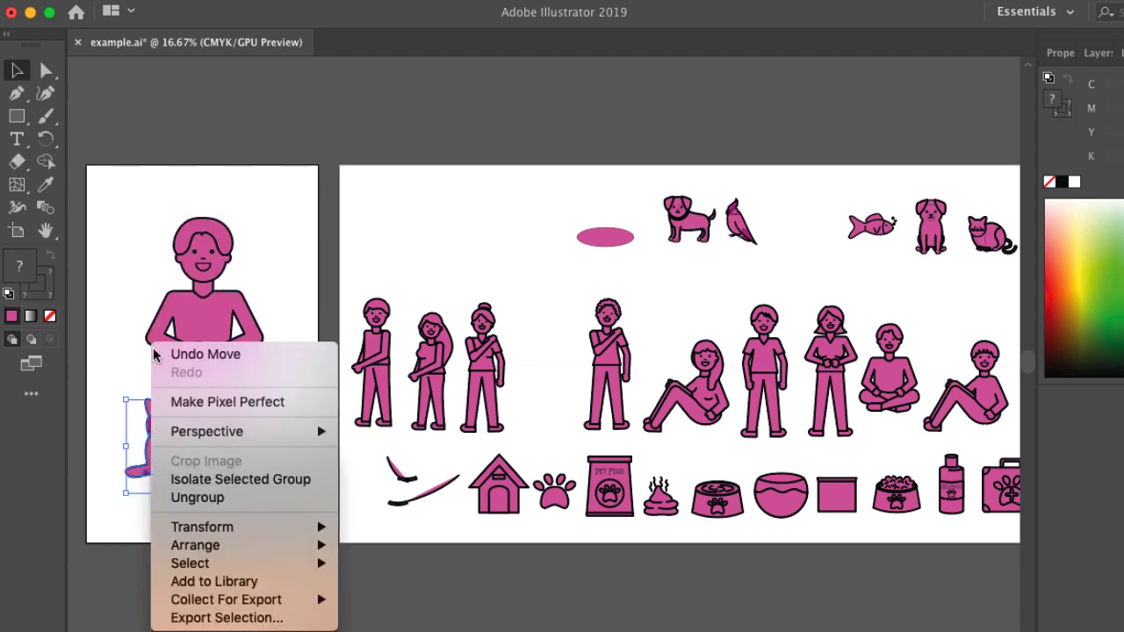
pyautogui.moveTo(239, 546)
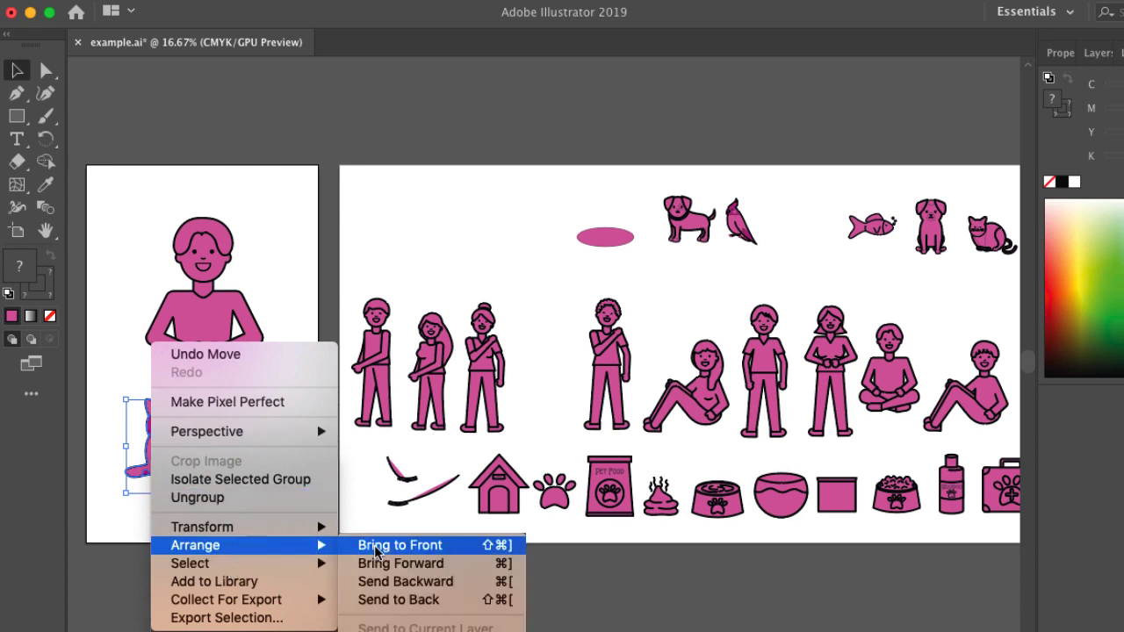
pyautogui.click(399, 546)
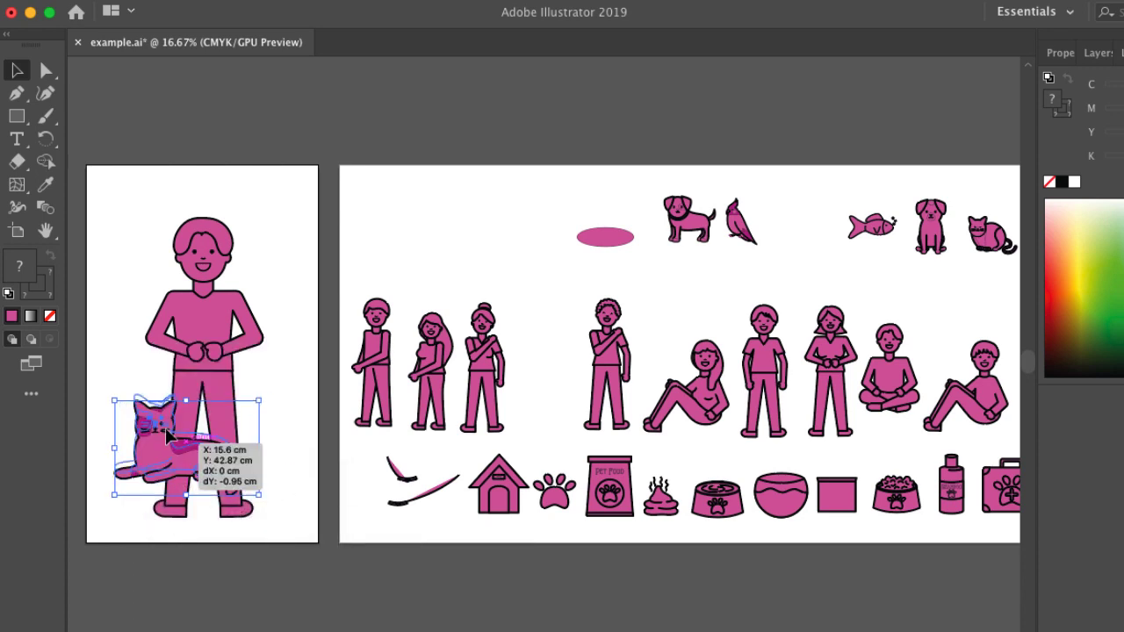
# - Move the cat onto the man's hands and shrink it to fit within the width of his arms
pyautogui.moveTo(169, 455); pyautogui.dragTo(187, 341)
pyautogui.moveTo(285, 285); pyautogui.dragTo(249, 310)
pyautogui.moveTo(199, 344); pyautogui.dragTo(192, 340)
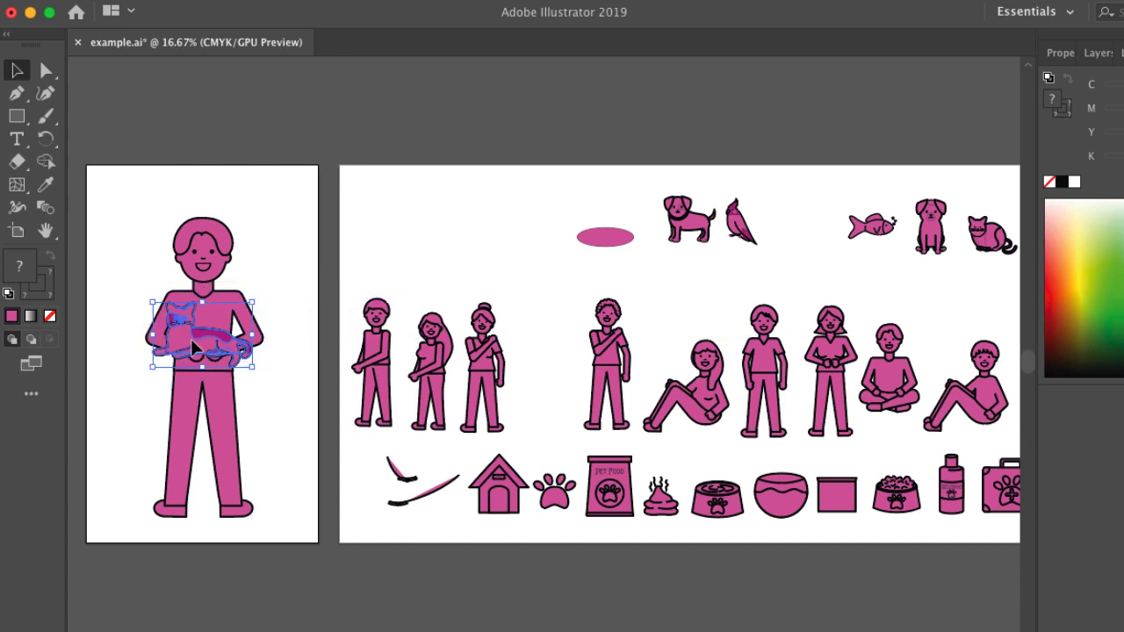
pyautogui.click(275, 251)
# - Examine the enlarged man holding the cat and check that his parts select together as one group
pyautogui.click(235, 298)
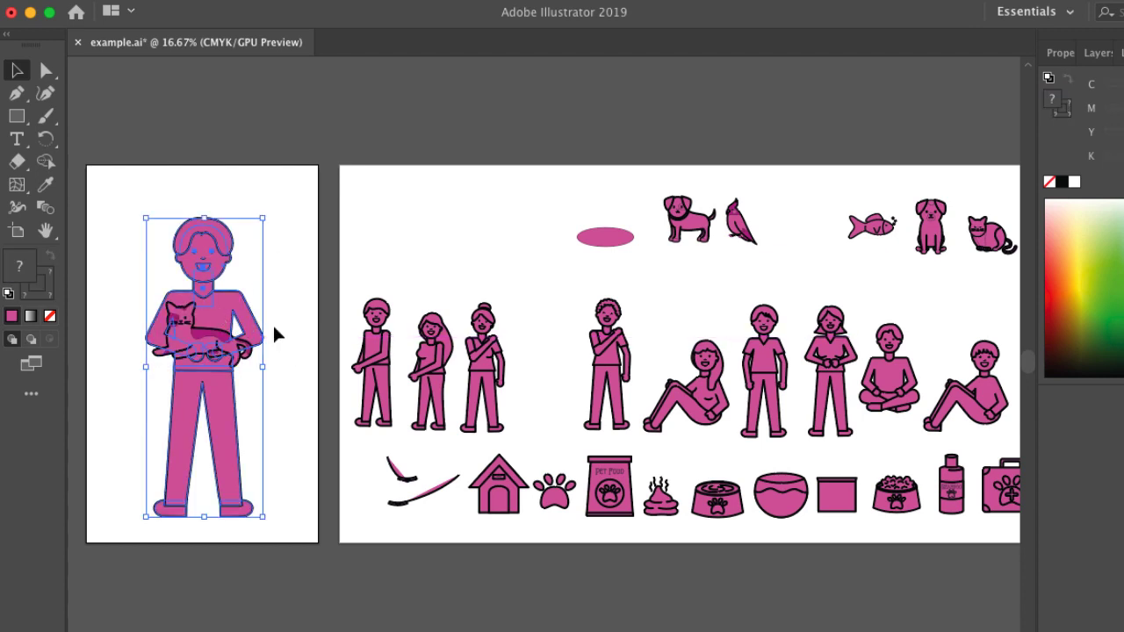
pyautogui.press('super+equal')
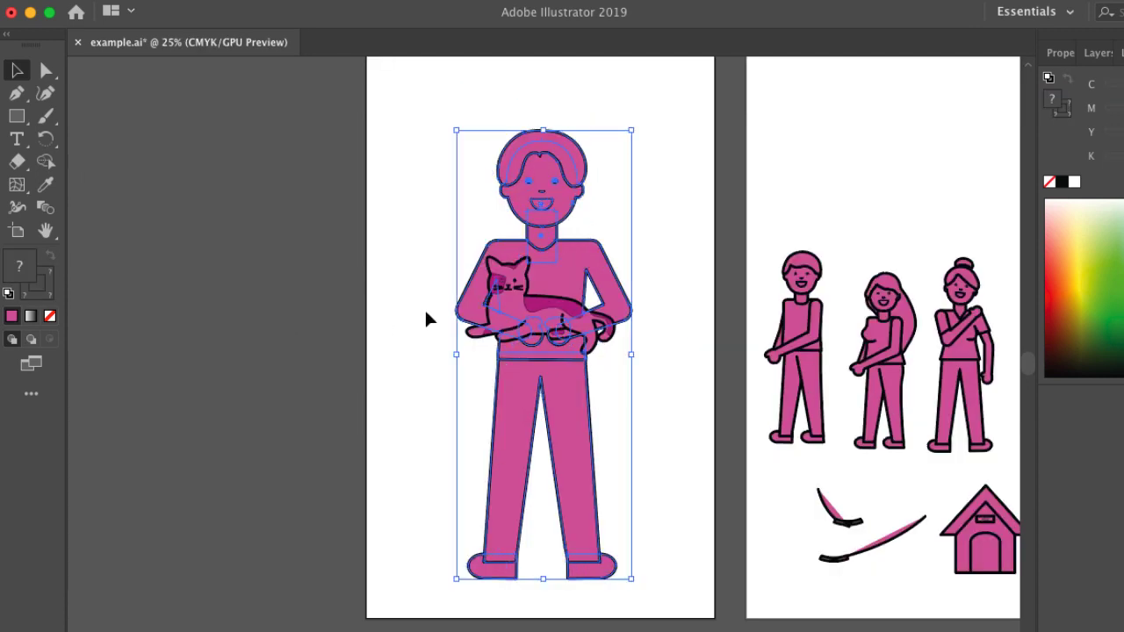
pyautogui.click(417, 230)
pyautogui.click(599, 256)
pyautogui.click(636, 204)
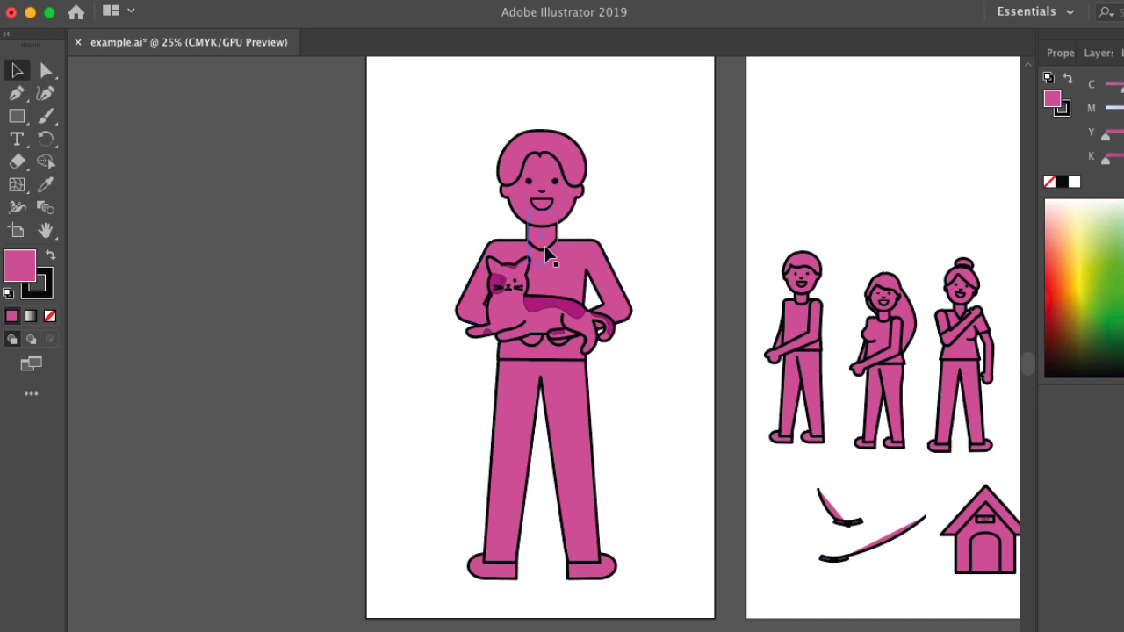
pyautogui.click(522, 171)
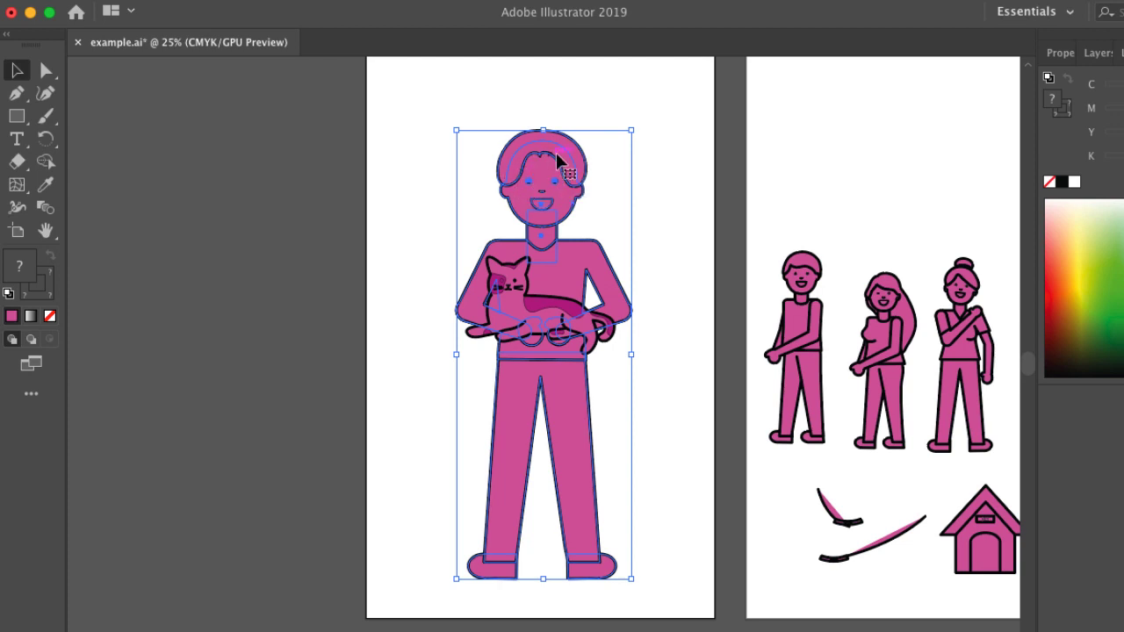
pyautogui.click(665, 216)
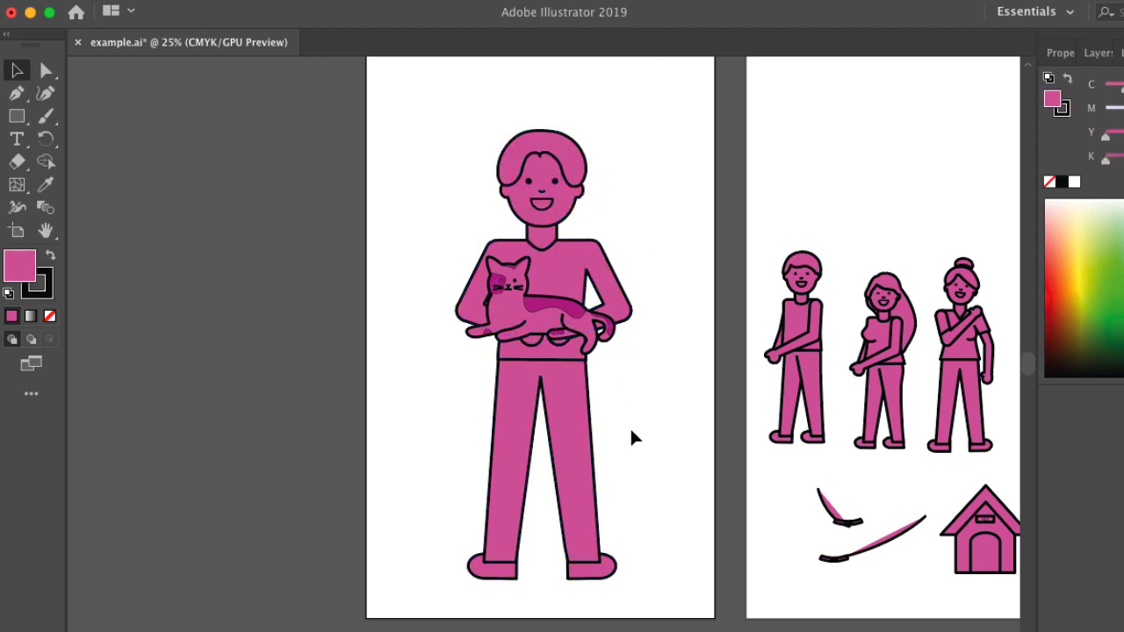
# - Select the man by his foot and then by his arm, clearing the selection each time
pyautogui.click(473, 573)
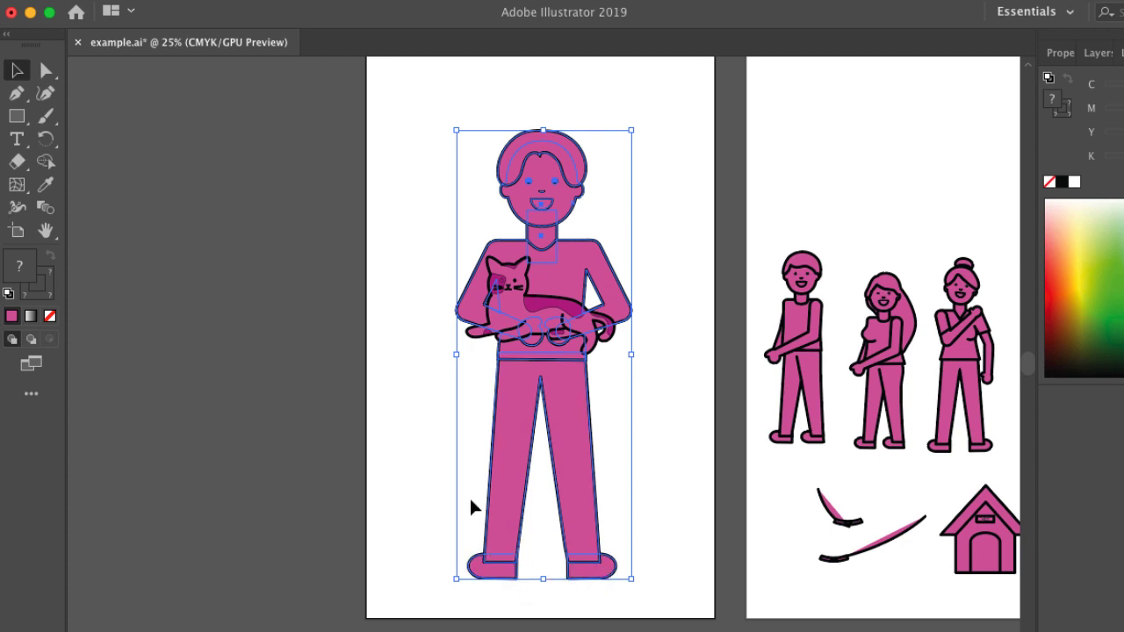
pyautogui.click(417, 468)
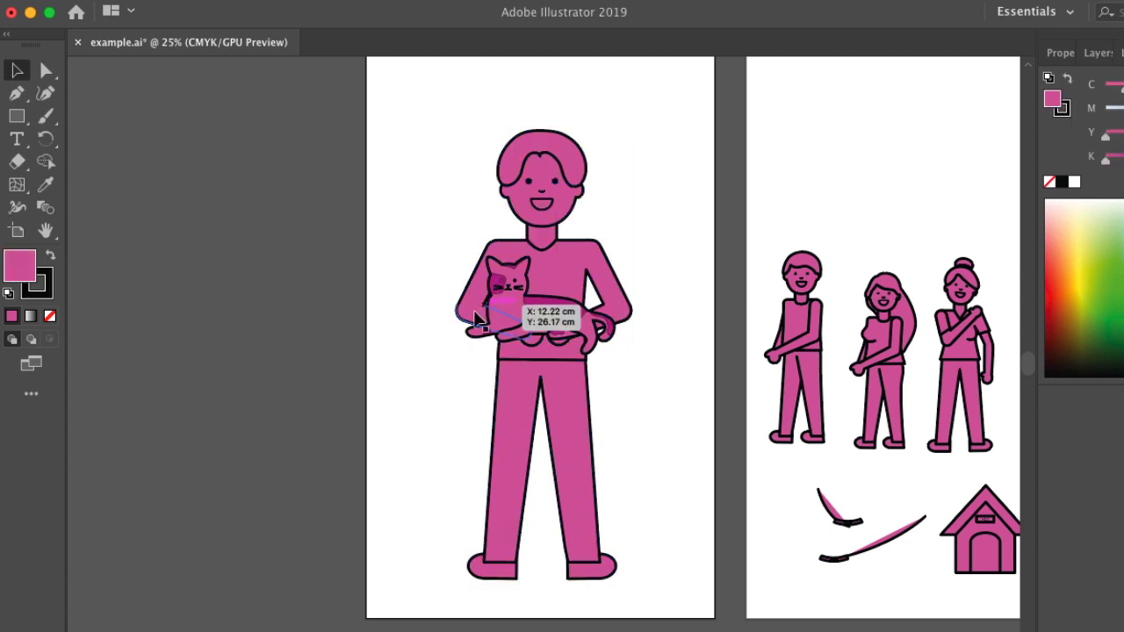
pyautogui.click(463, 315)
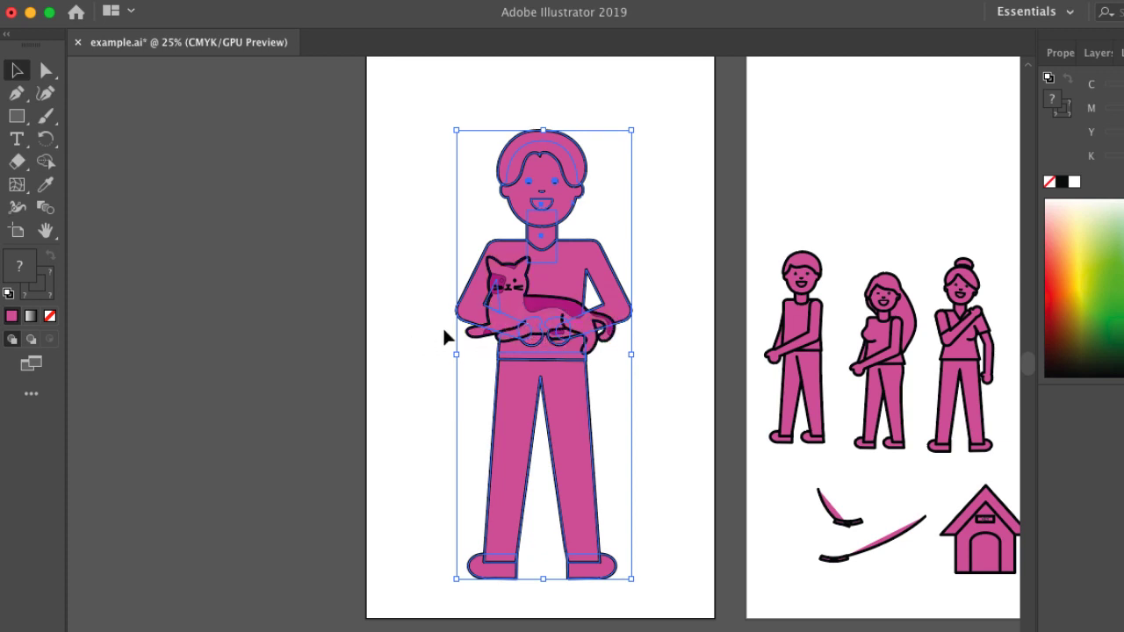
pyautogui.click(428, 338)
# - Nudge the cat slightly so it rests across the man's forearms, and deselect it
pyautogui.click(514, 298)
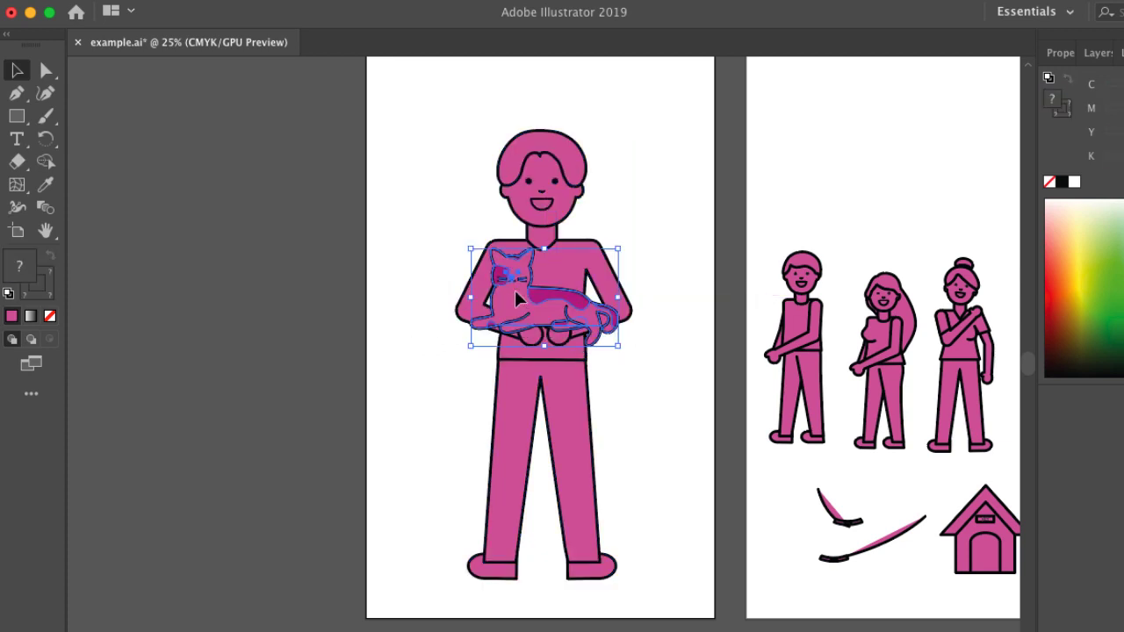
pyautogui.moveTo(524, 286); pyautogui.dragTo(521, 291)
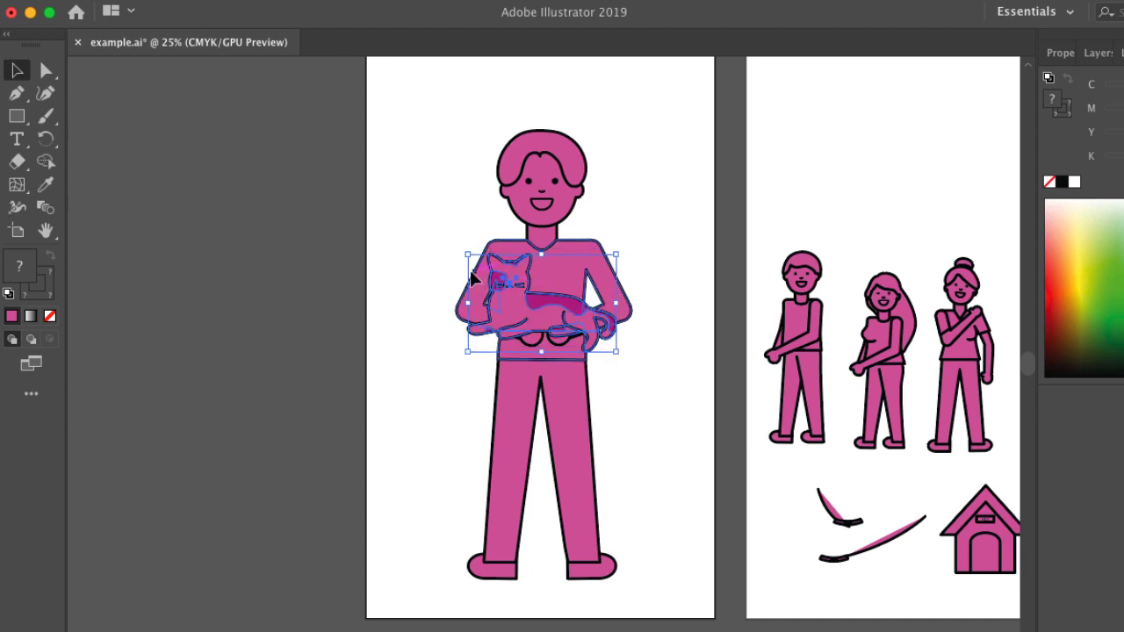
pyautogui.click(428, 322)
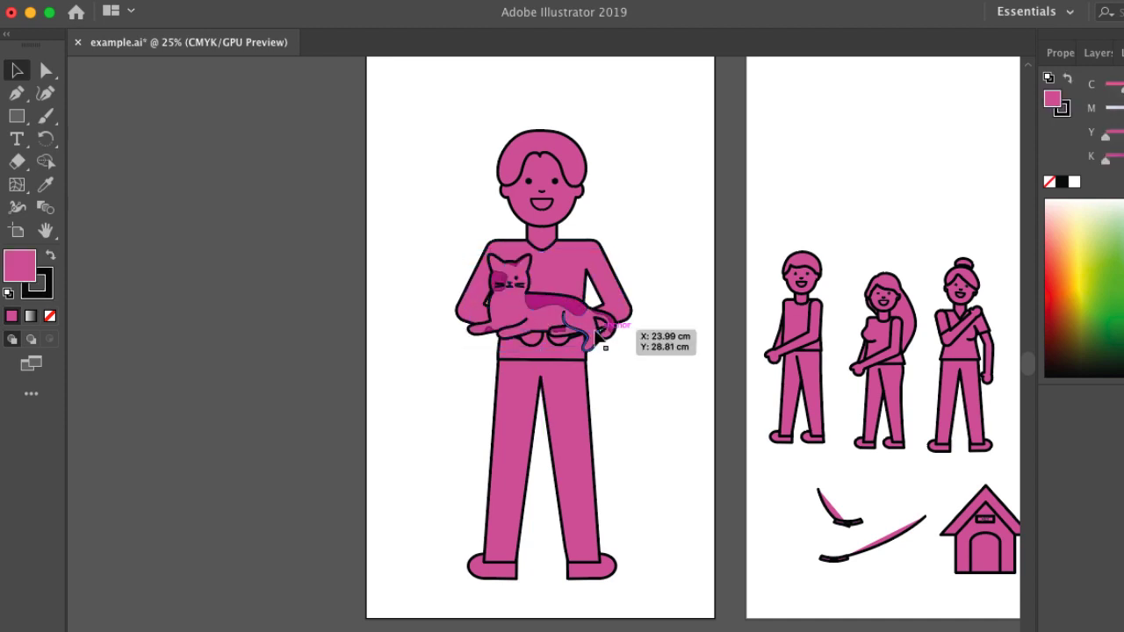
# - Look across the icon sheet for an accessory to add to the man and cat
pyautogui.hscroll(2, 594, 332)
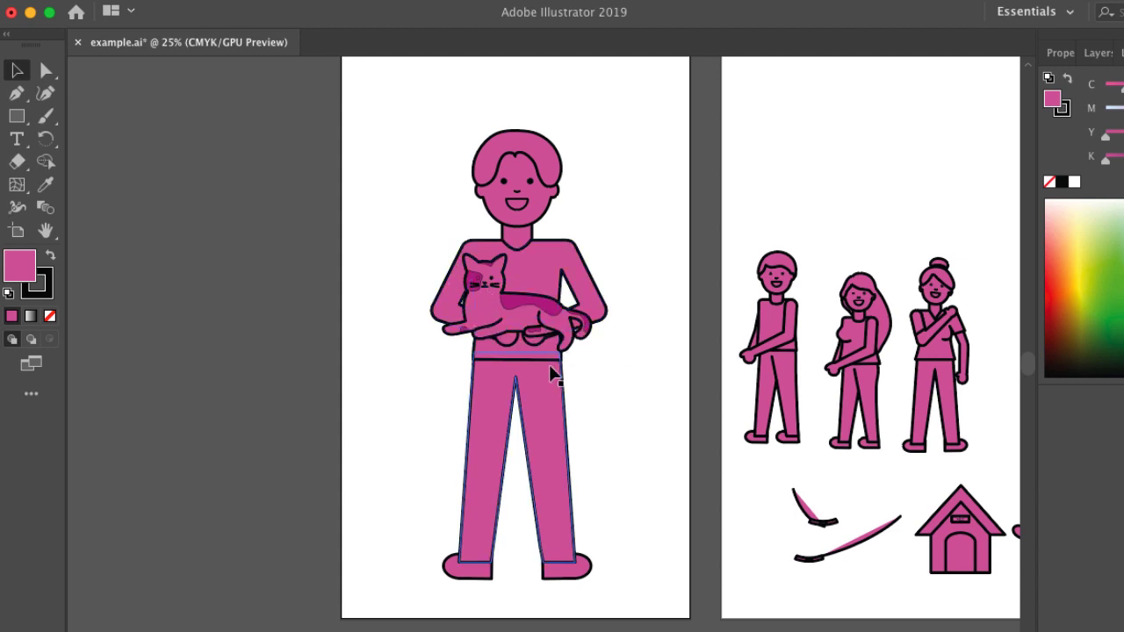
pyautogui.hscroll(5, 551, 373)
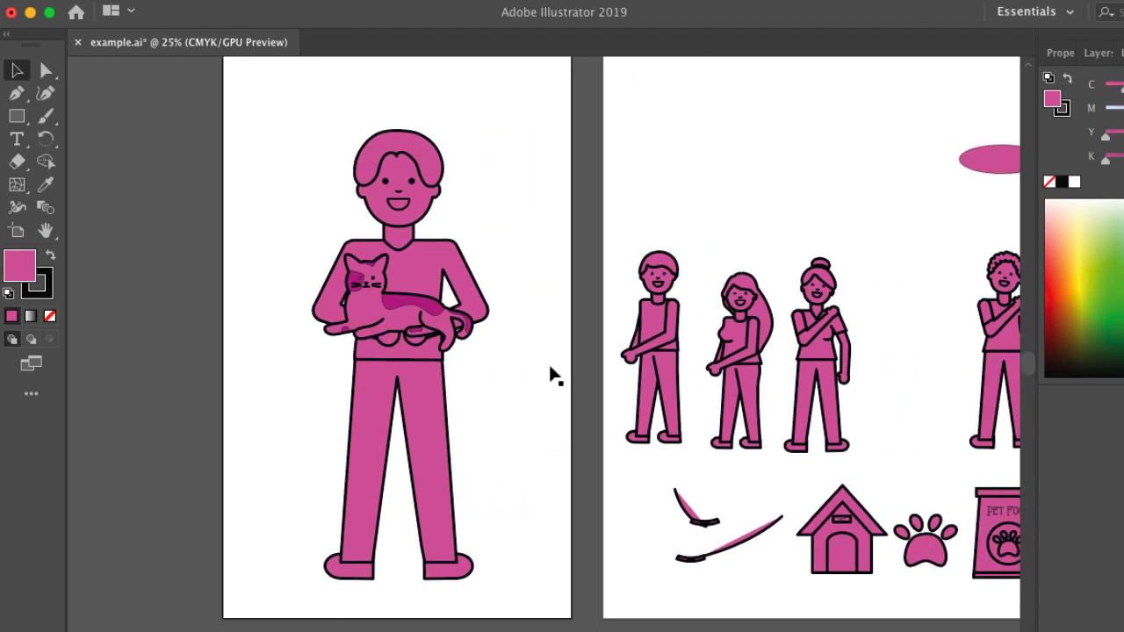
pyautogui.hscroll(12, 551, 370)
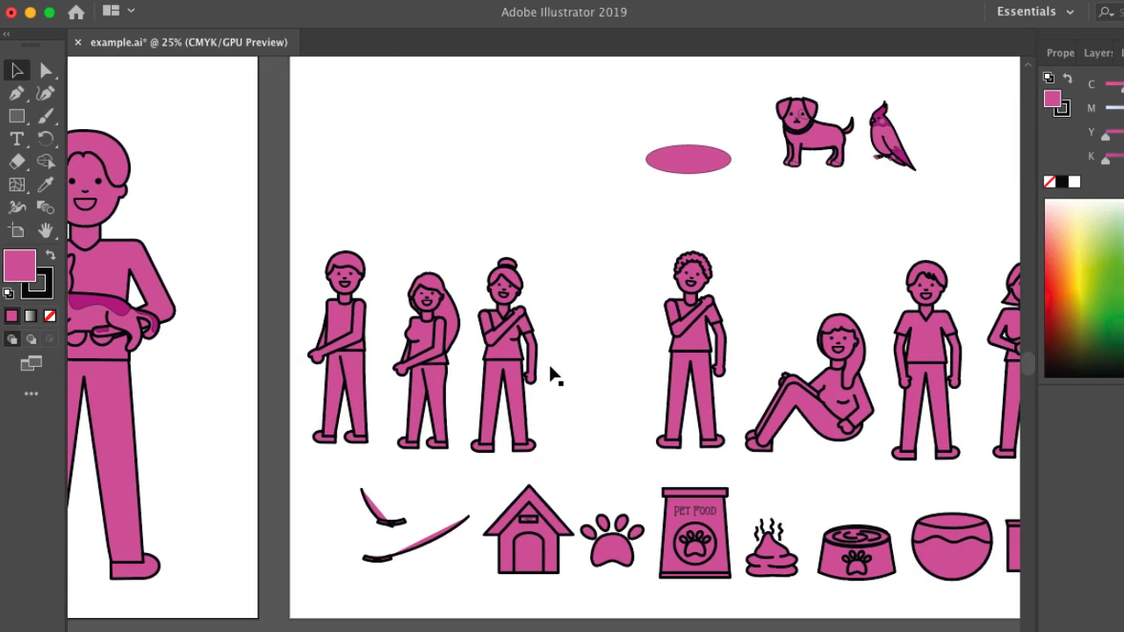
pyautogui.hscroll(20, 551, 370)
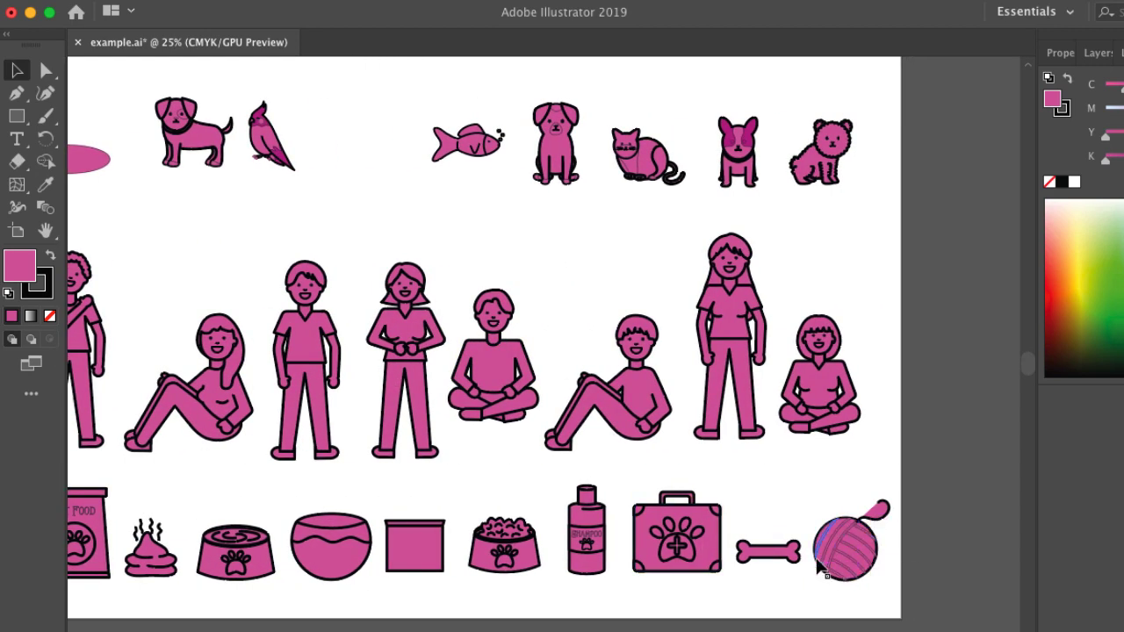
pyautogui.hscroll(3, 834, 549)
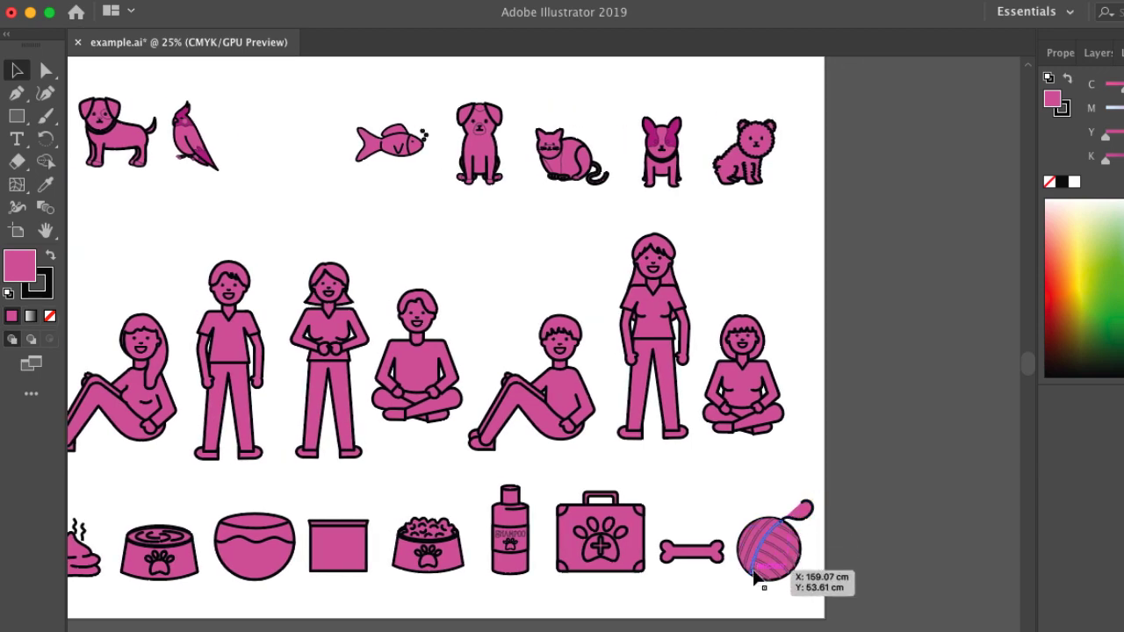
pyautogui.hscroll(-1, 751, 550)
pyautogui.hscroll(-20, 752, 558)
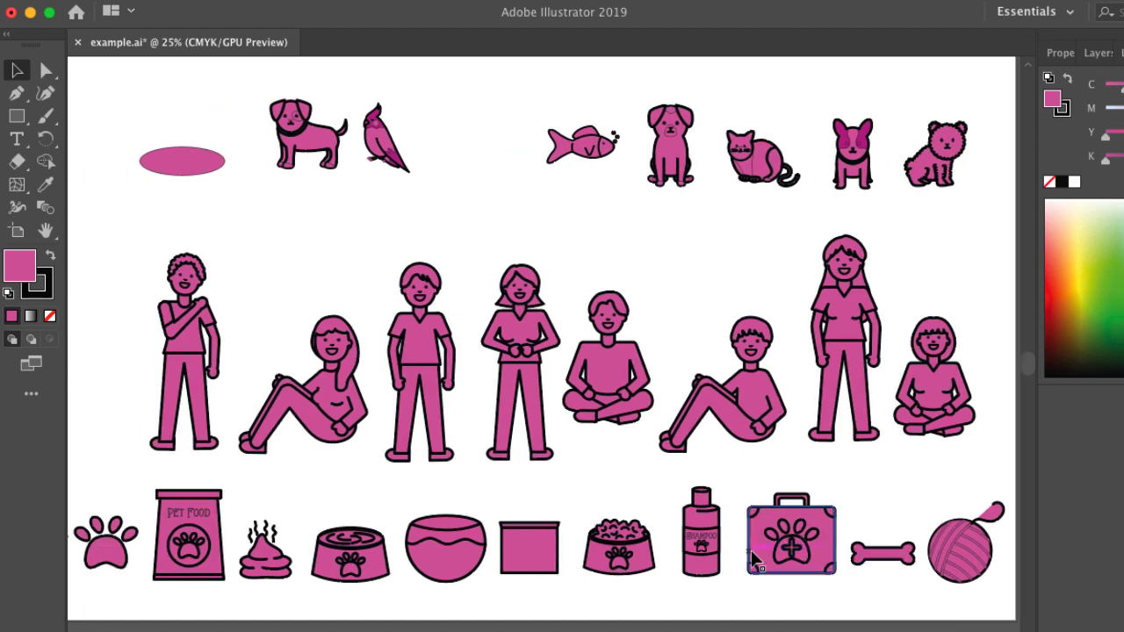
pyautogui.hscroll(-1, 753, 558)
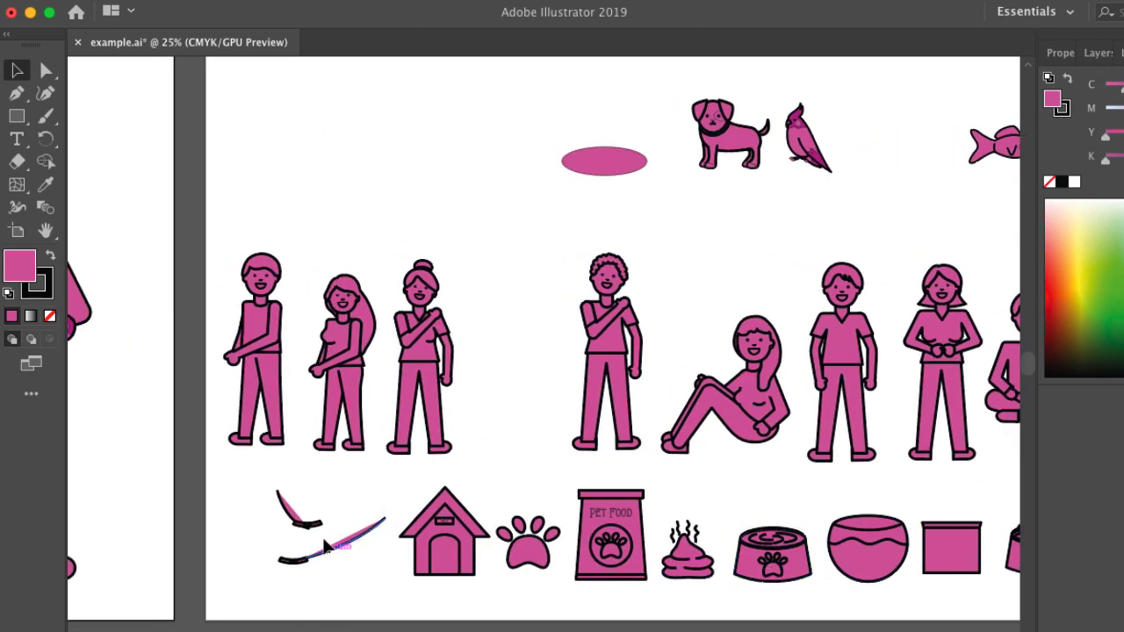
# - Examine the two leash icons beside the dog house up close, selecting the longer one
pyautogui.press('super+equal')
pyautogui.press('super+equal')
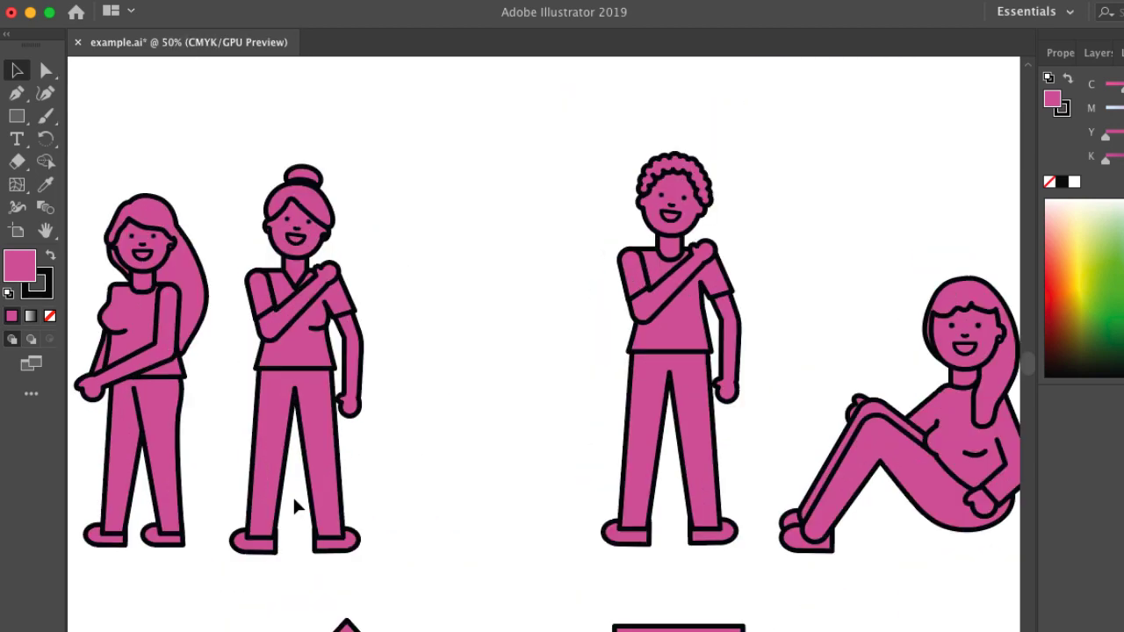
pyautogui.scroll(-10, 1033, 370)
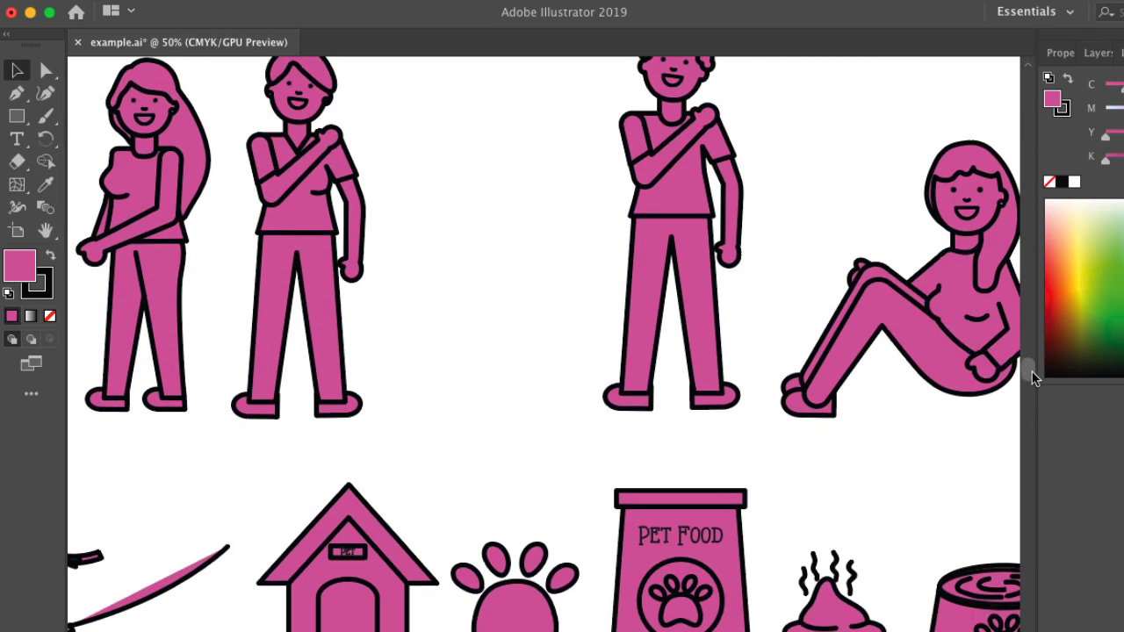
pyautogui.hscroll(-5, 655, 387)
pyautogui.press('super+equal')
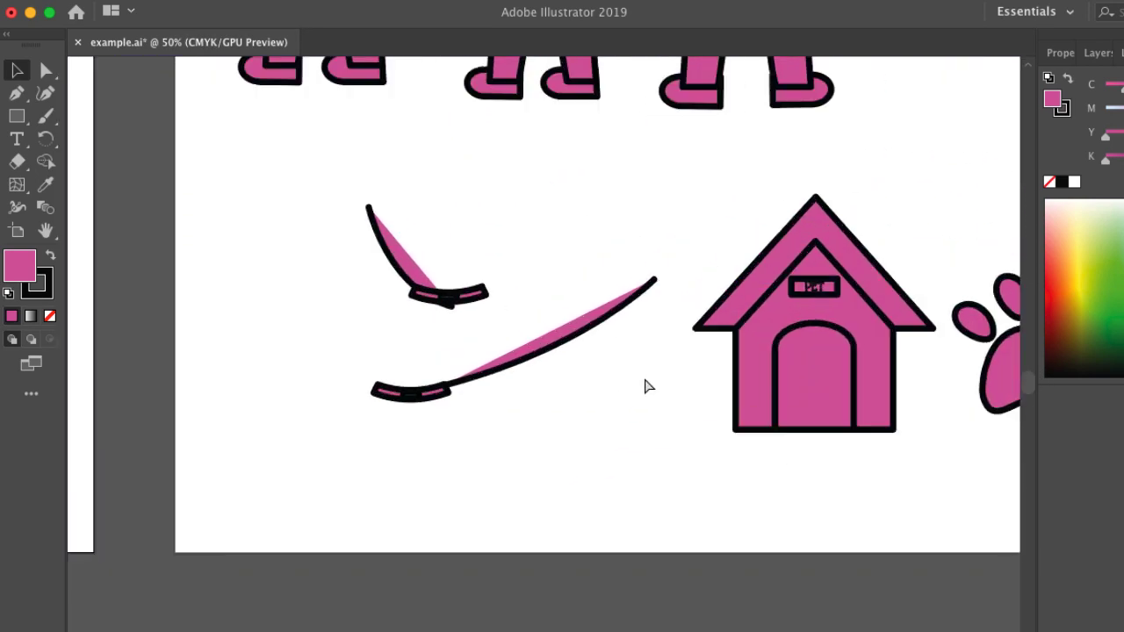
pyautogui.click(542, 349)
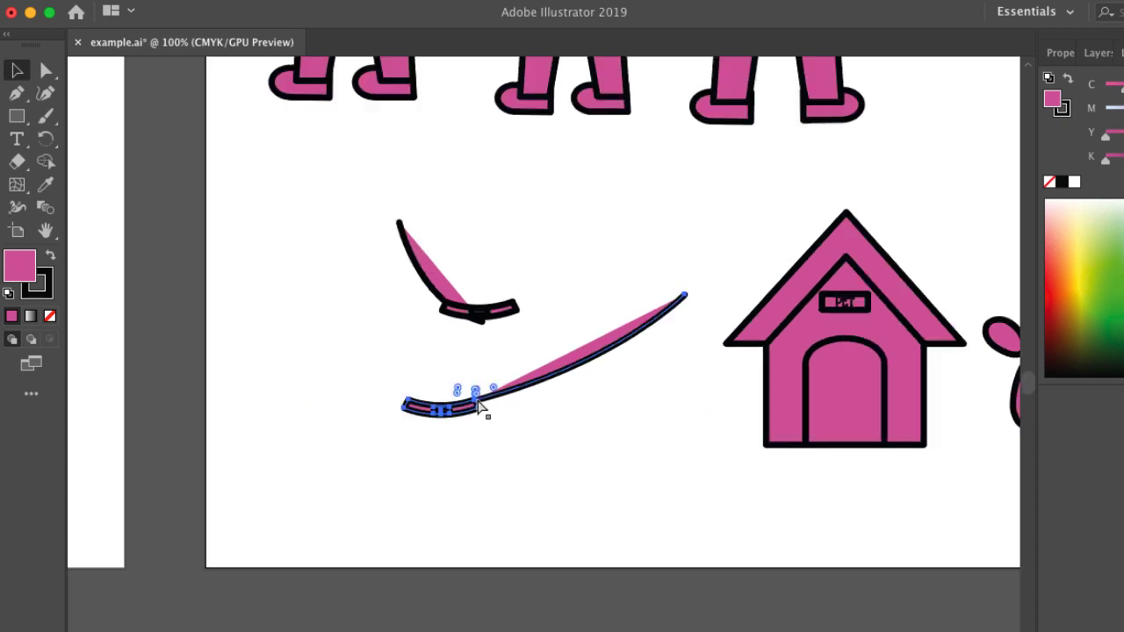
# - Move the yarn ball from the icon sheet onto the man's artboard, beside his foot on the side facing the sheet
pyautogui.press('super+minus')
pyautogui.hscroll(5, 483, 399)
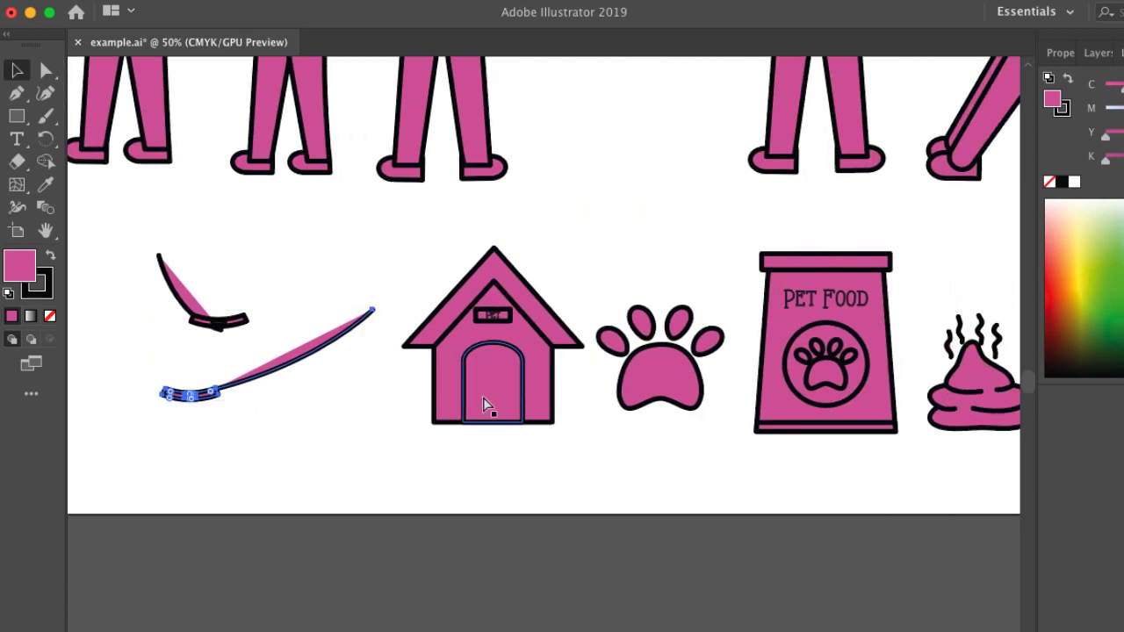
pyautogui.press('super+minus')
pyautogui.hscroll(10, 483, 400)
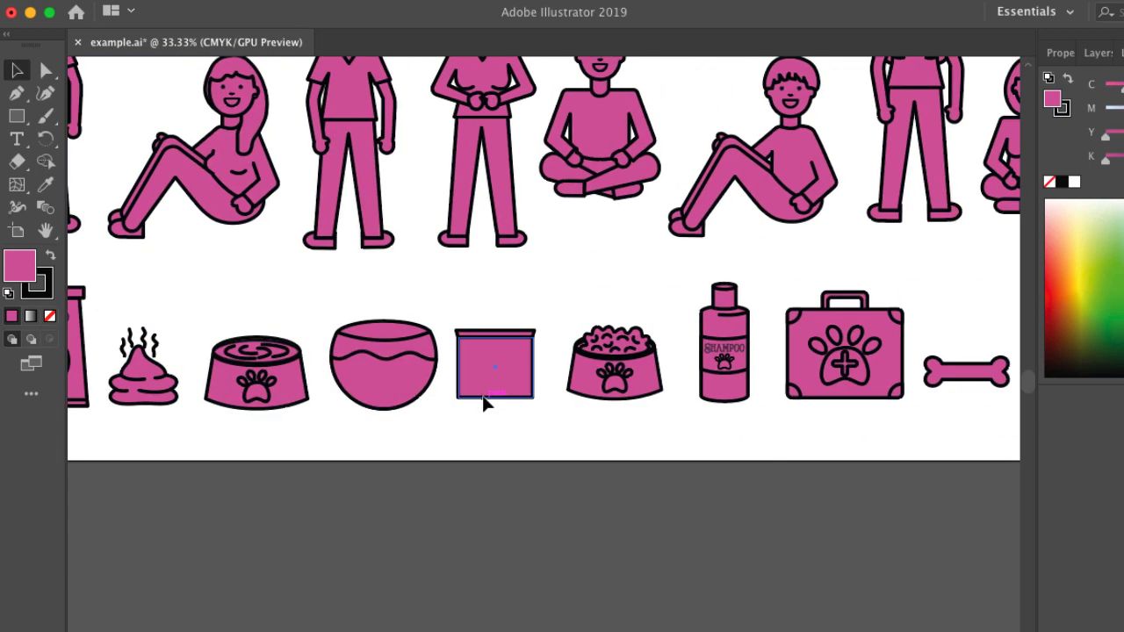
pyautogui.hscroll(1, 485, 404)
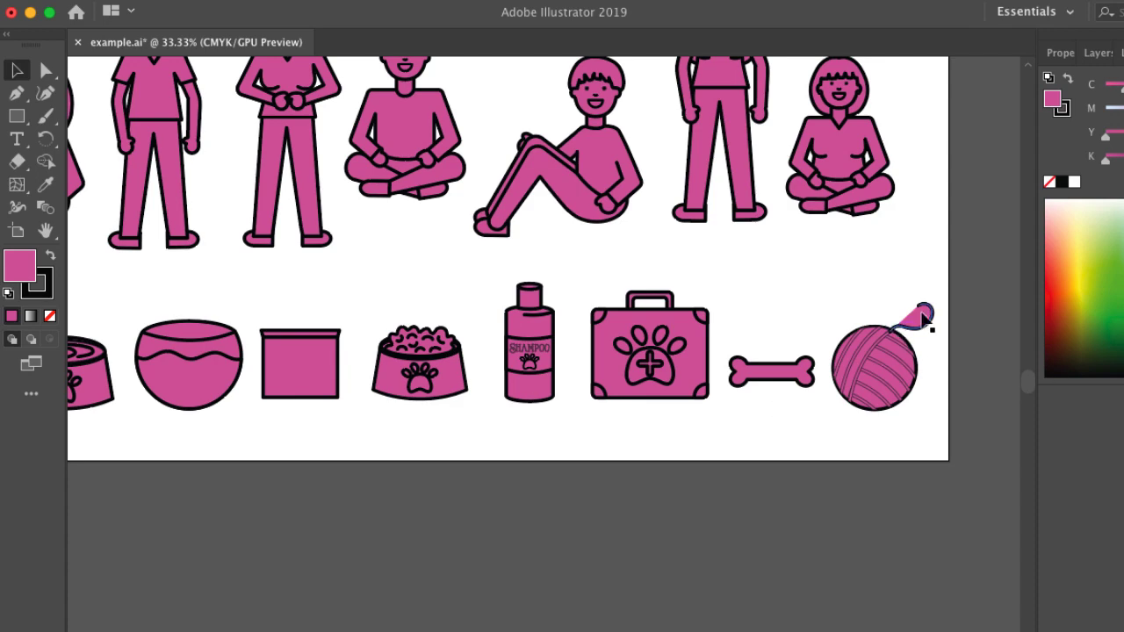
pyautogui.press('super+minus')
pyautogui.hscroll(8, 966, 373)
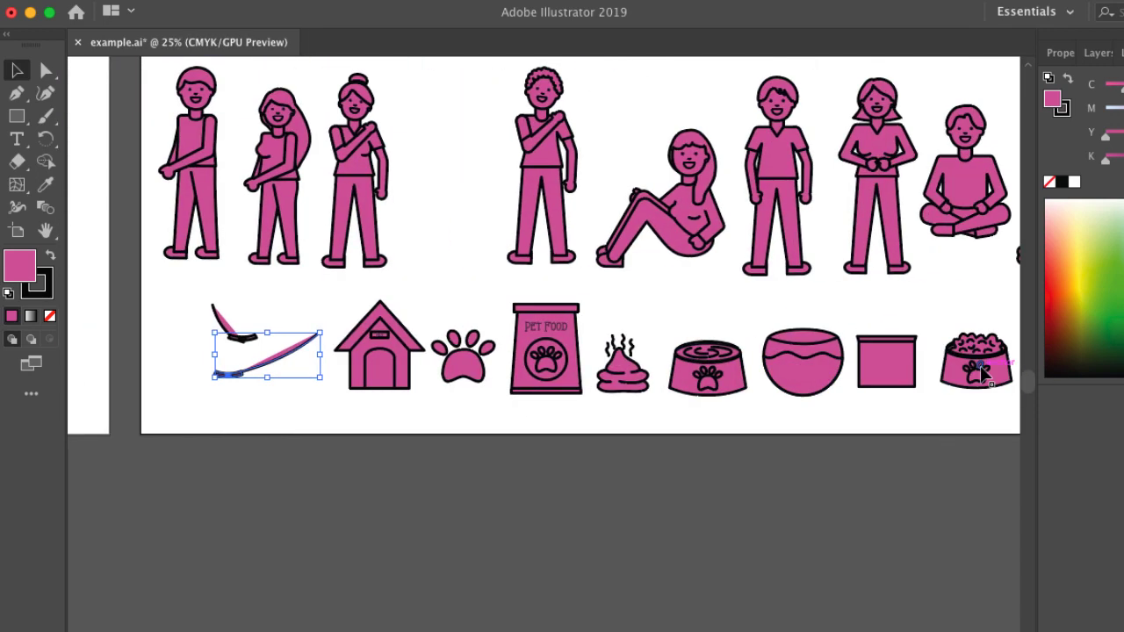
pyautogui.hscroll(3, 984, 375)
pyautogui.press('super+minus')
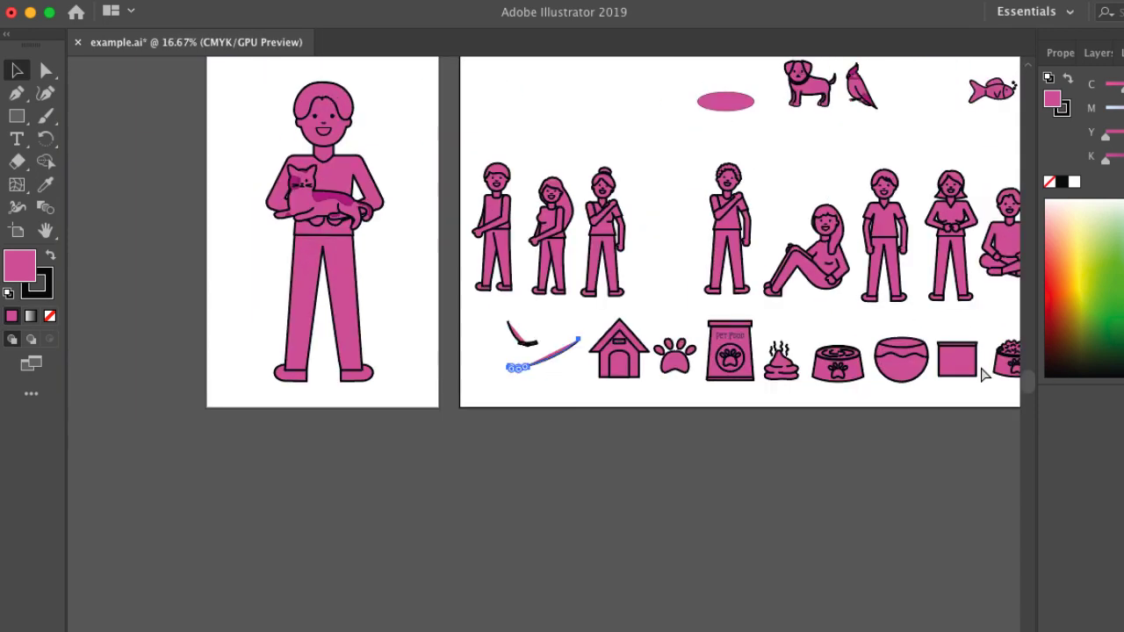
pyautogui.press('super+0')
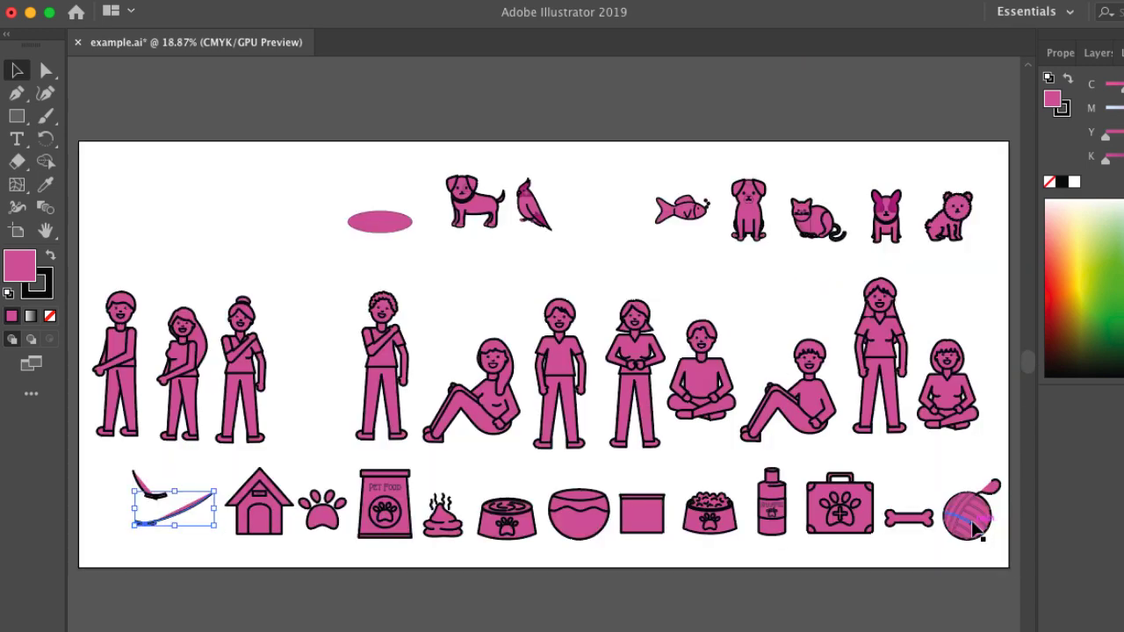
pyautogui.moveTo(973, 520); pyautogui.dragTo(140, 542)
pyautogui.hscroll(-5, 143, 543)
pyautogui.hscroll(-3, 145, 543)
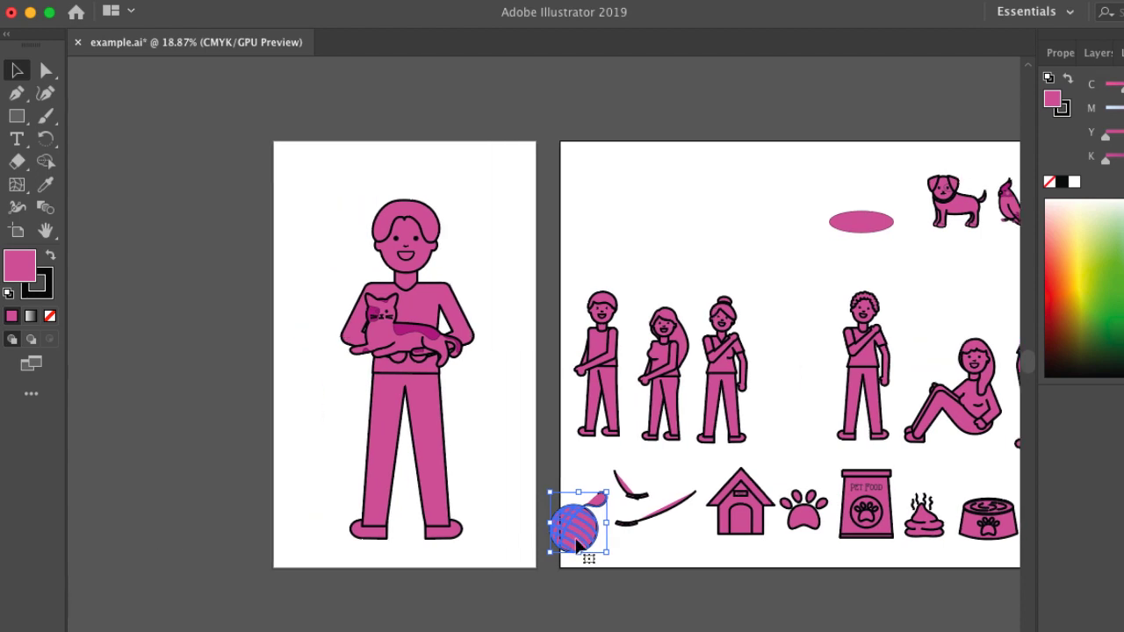
pyautogui.moveTo(581, 529); pyautogui.dragTo(492, 527)
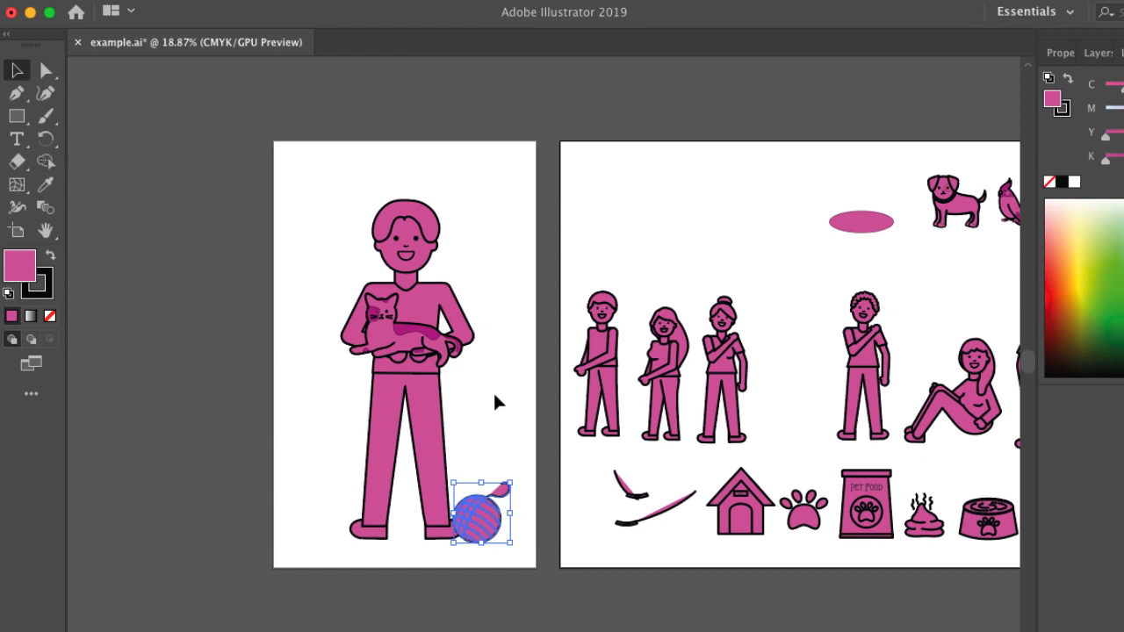
# - Move the plain ellipse under the man's feet as a ground shadow behind him, enlarging it past both shoes and flattening it slightly
pyautogui.click(863, 223)
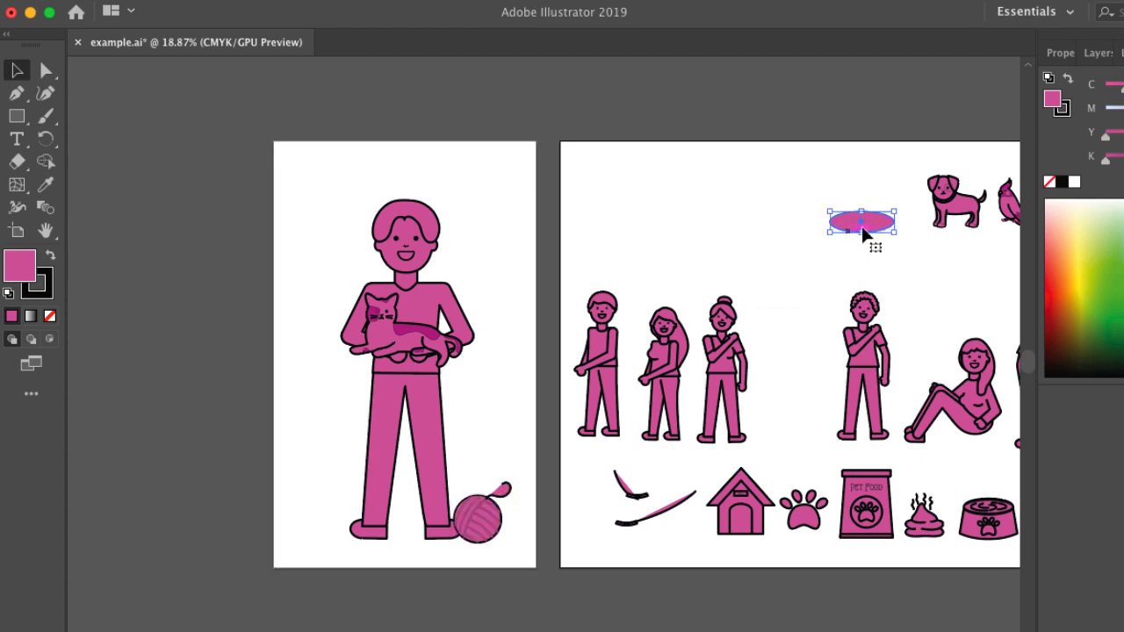
pyautogui.moveTo(856, 227); pyautogui.dragTo(364, 540)
pyautogui.moveTo(397, 528); pyautogui.dragTo(478, 534)
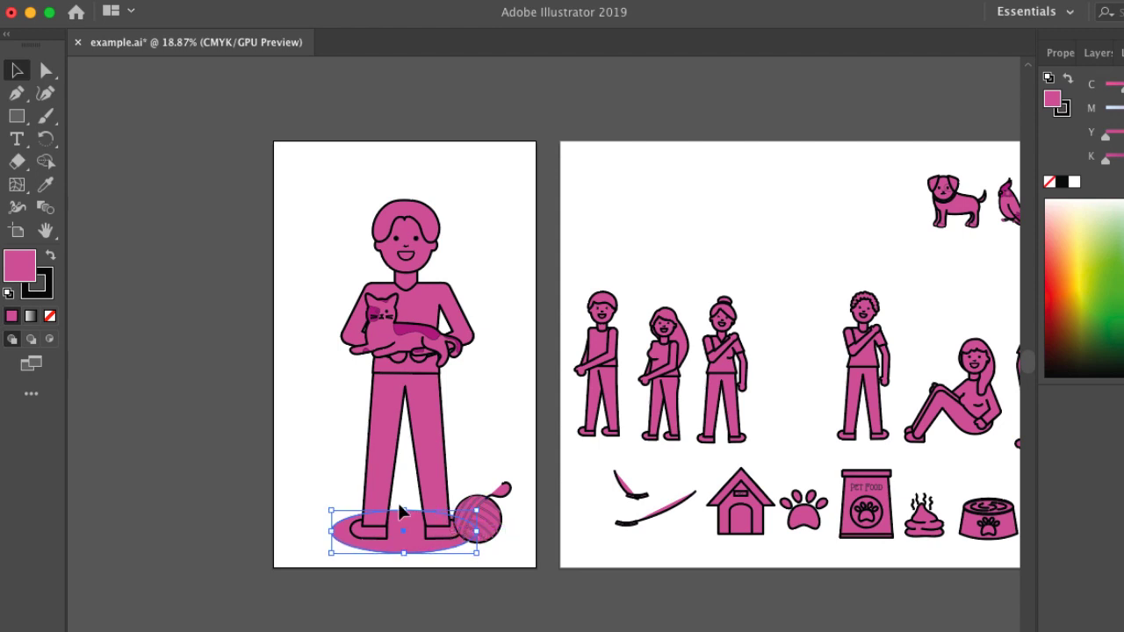
pyautogui.moveTo(404, 510); pyautogui.dragTo(405, 516)
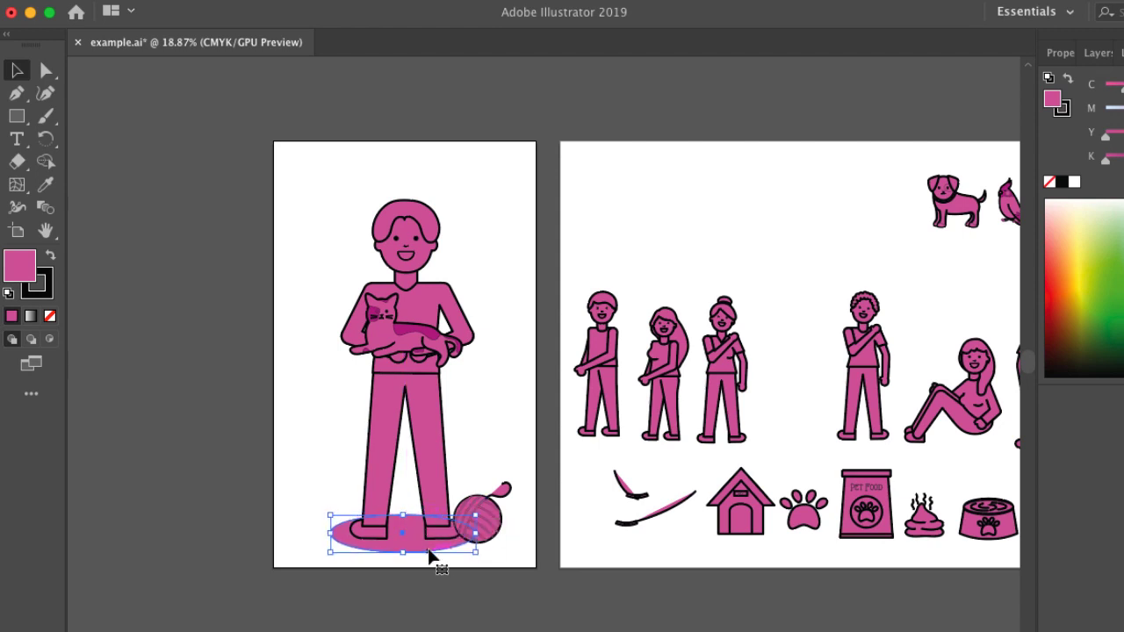
# - Duplicate the ground shadow ellipse below the yarn ball and narrow the copy to slightly wider than the ball
pyautogui.moveTo(430, 555); pyautogui.dragTo(498, 538)
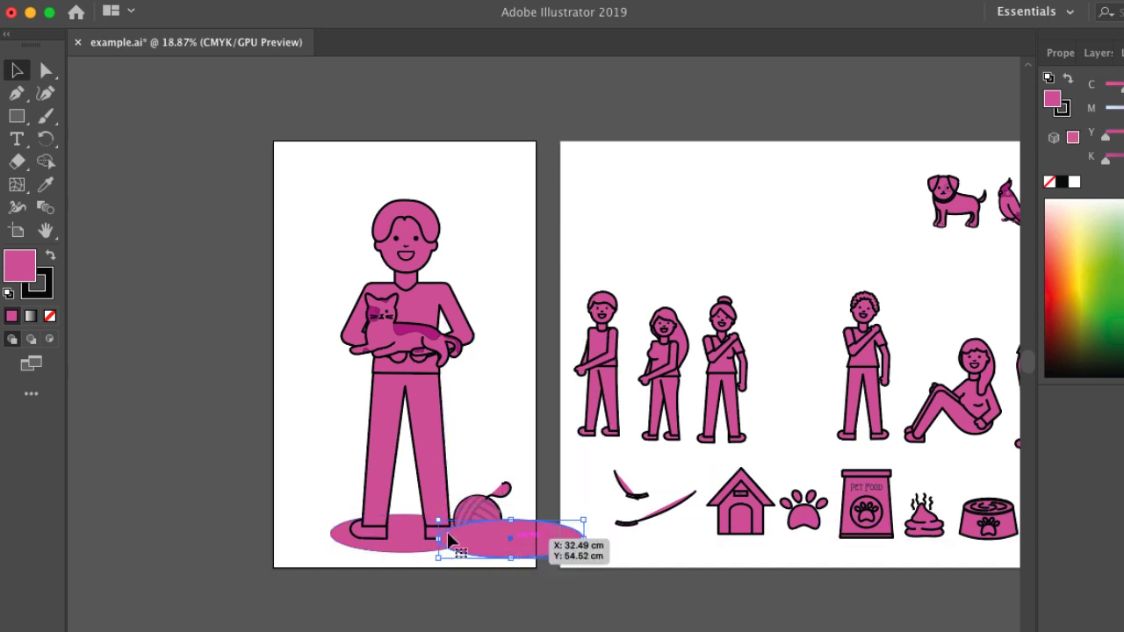
pyautogui.click(418, 545)
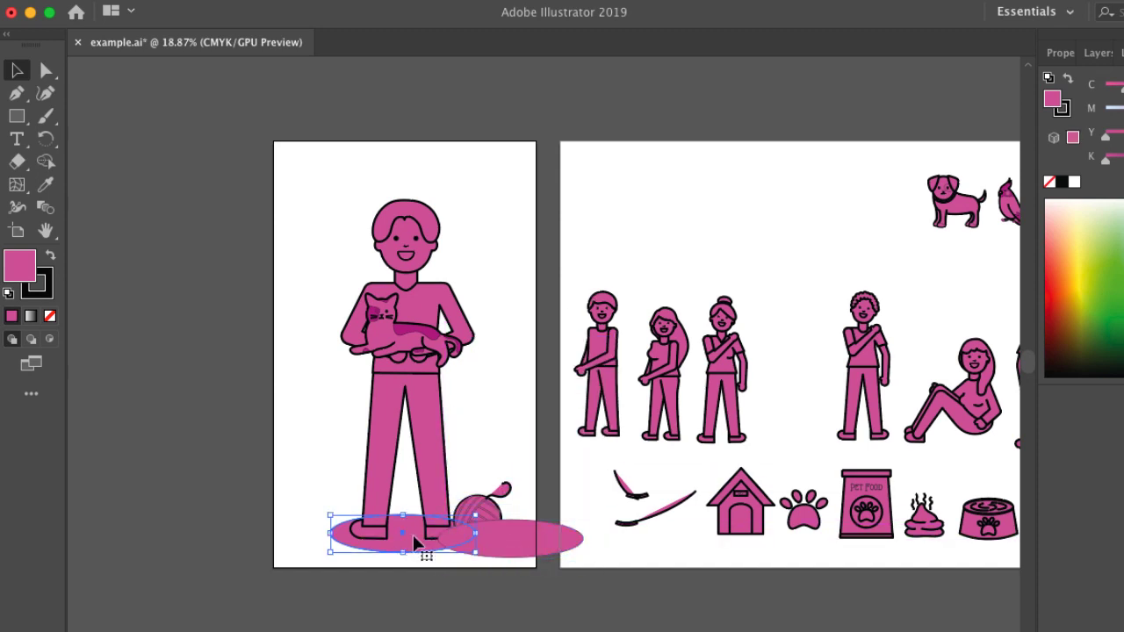
pyautogui.click(499, 549)
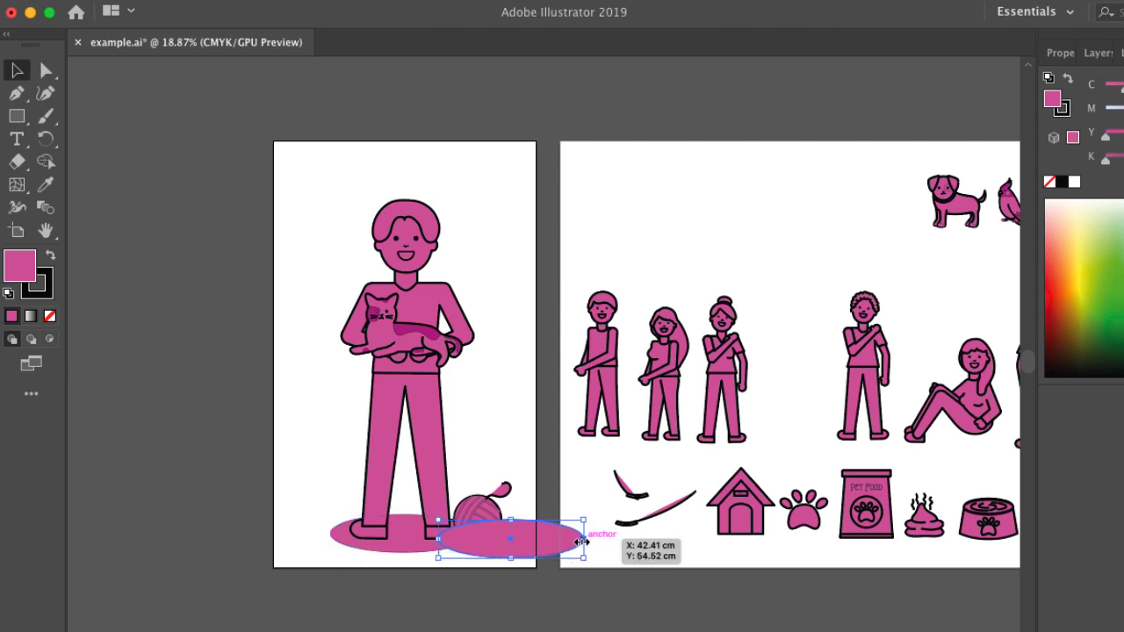
pyautogui.moveTo(583, 539); pyautogui.dragTo(523, 541)
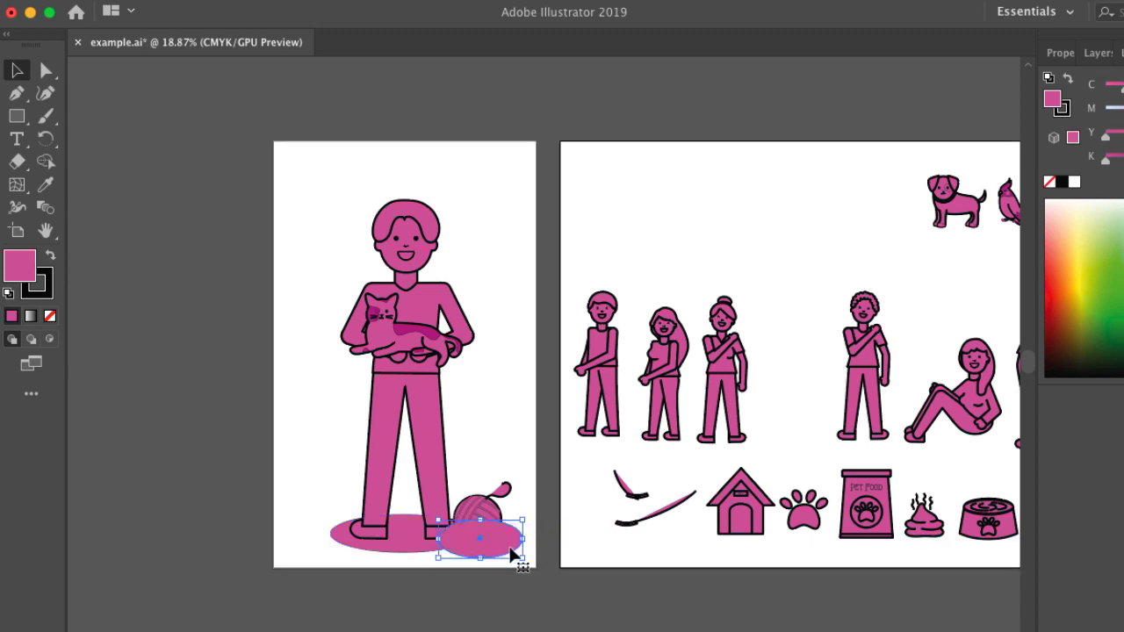
# - Send the yarn ball's shadow ellipse to the back, behind the ball and the man's shoe
pyautogui.rightClick(502, 541)
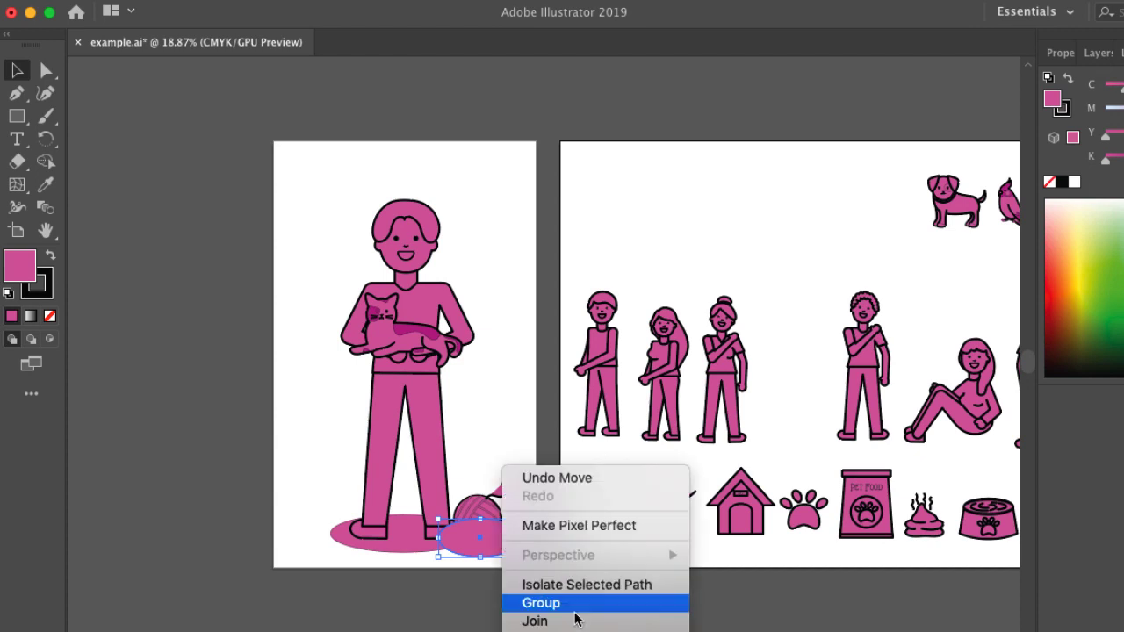
pyautogui.click(542, 334)
pyautogui.rightClick(496, 527)
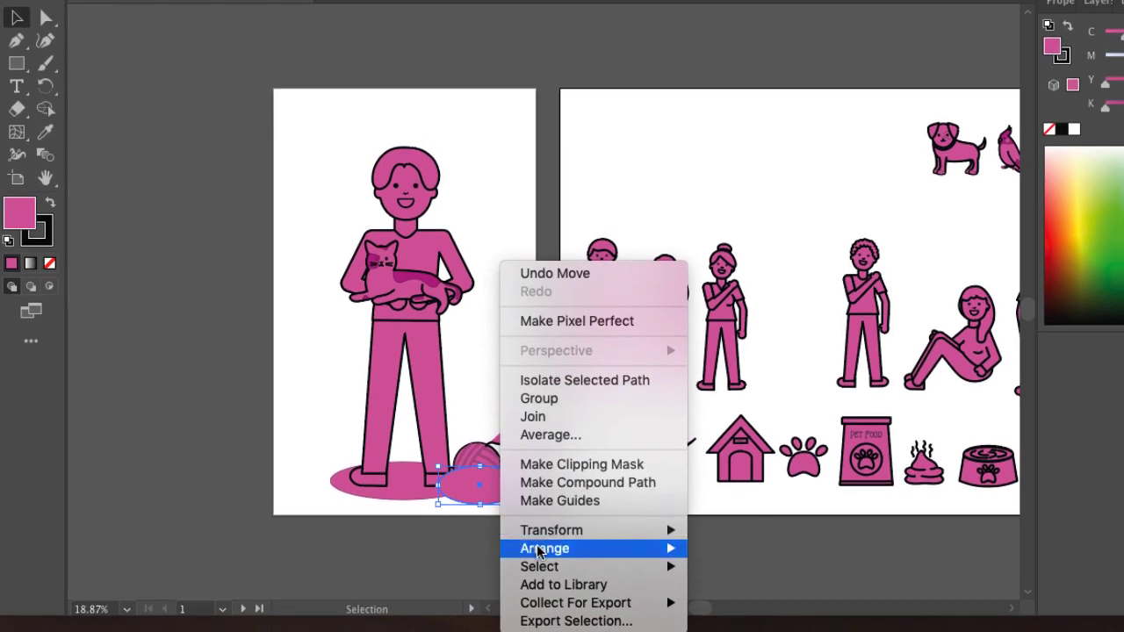
pyautogui.moveTo(539, 551)
pyautogui.click(746, 590)
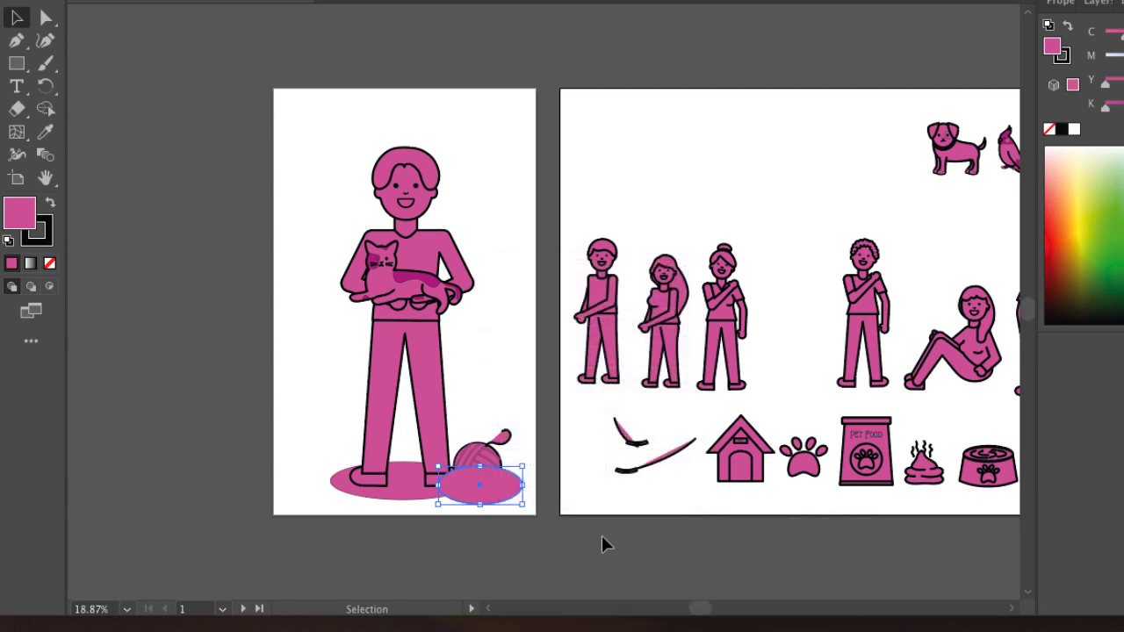
pyautogui.click(504, 378)
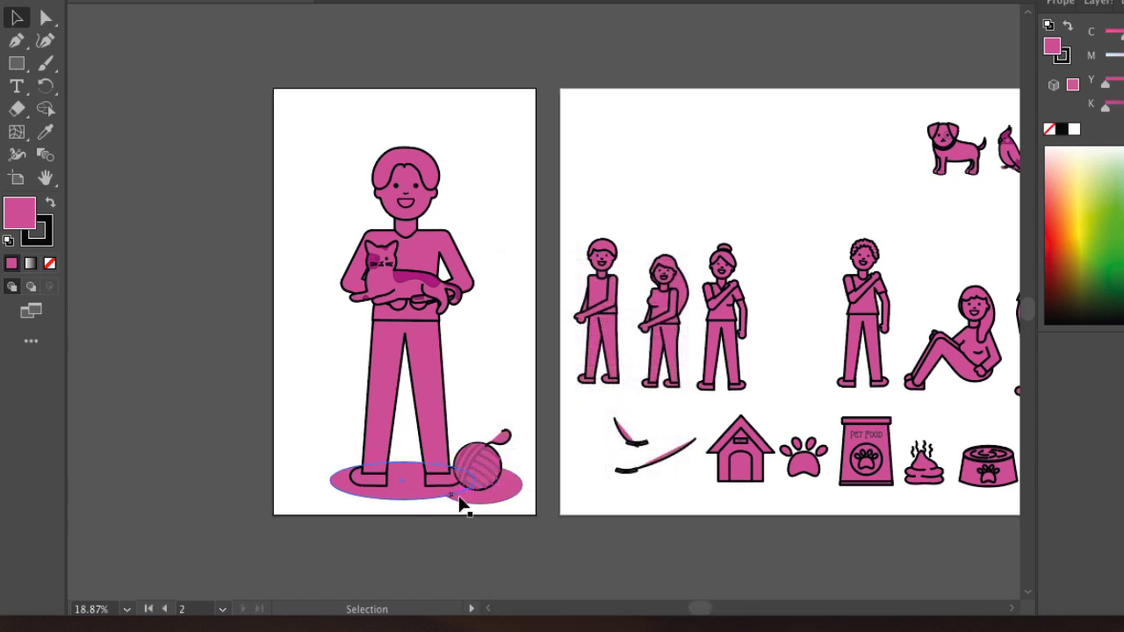
# - Shrink the yarn ball's shadow ellipse slightly in width and height, keeping it a little wider than the ball
pyautogui.click(516, 498)
pyautogui.moveTo(522, 502); pyautogui.dragTo(518, 494)
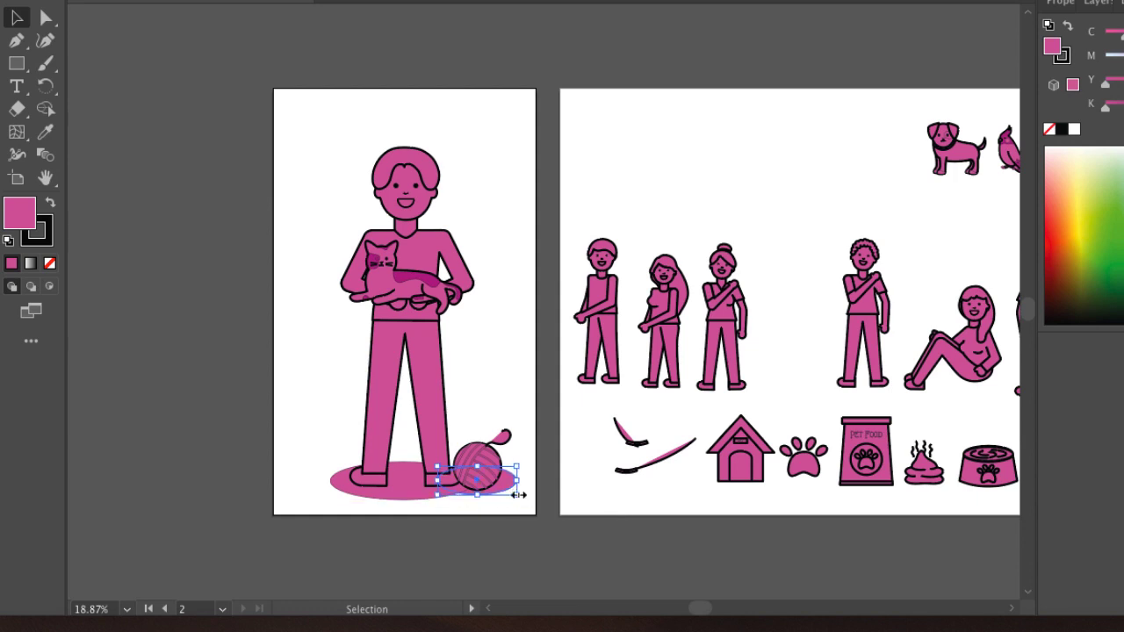
pyautogui.click(511, 316)
pyautogui.click(476, 264)
# - Fill the ground shadow ellipse under the man's feet with the pale grey-violet B4B0C6
pyautogui.hscroll(-3, 472, 275)
pyautogui.hscroll(-6, 471, 275)
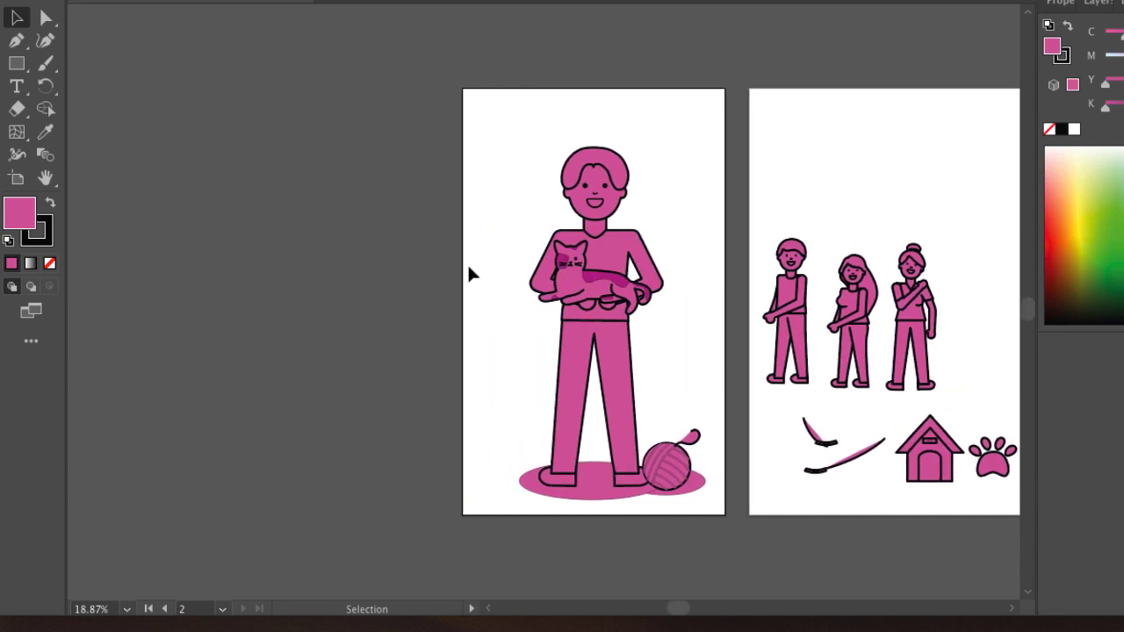
pyautogui.press('super+0')
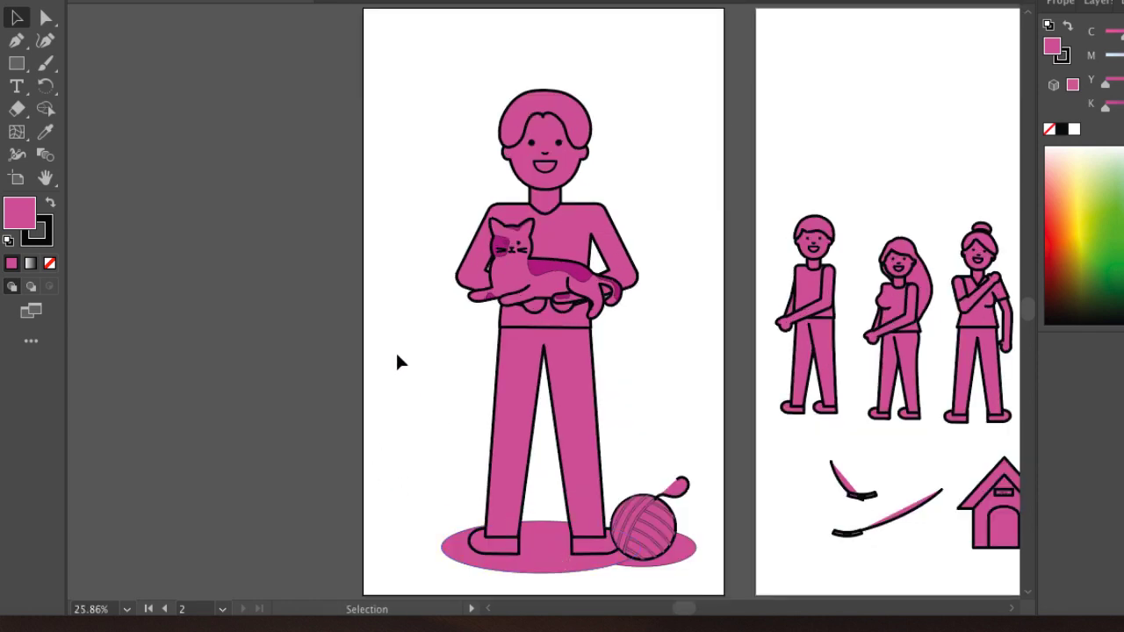
pyautogui.click(562, 564)
pyautogui.doubleClick(28, 215)
pyautogui.moveTo(337, 195); pyautogui.dragTo(332, 159)
pyautogui.moveTo(161, 170)
pyautogui.mouseDown()
pyautogui.moveTo(110, 197)
pyautogui.moveTo(138, 203)
pyautogui.mouseUp()
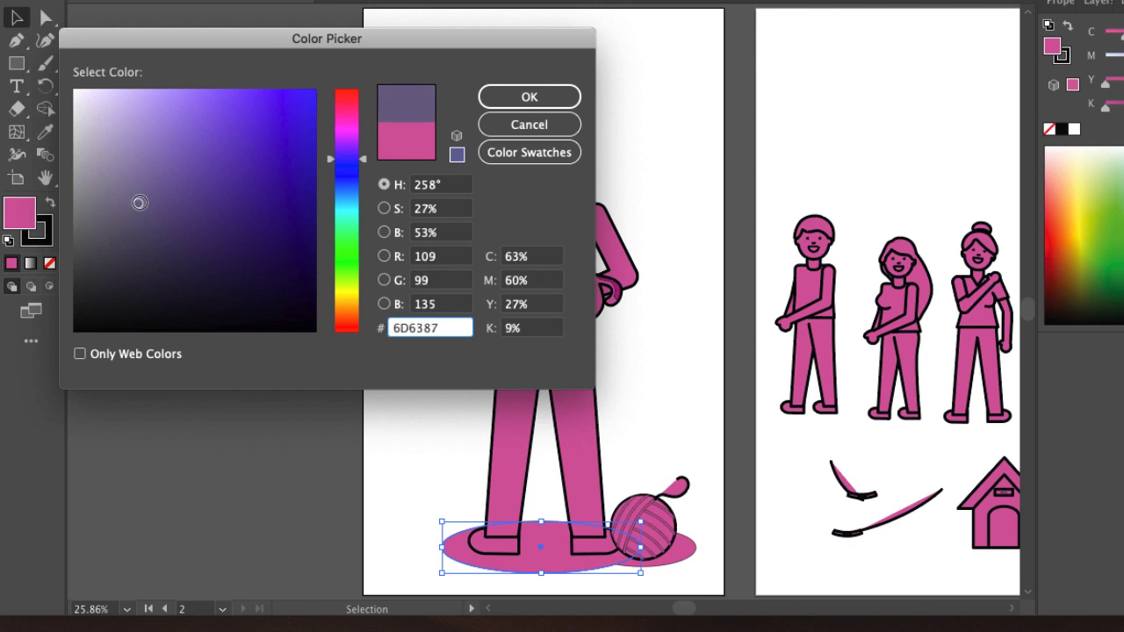
pyautogui.click(498, 101)
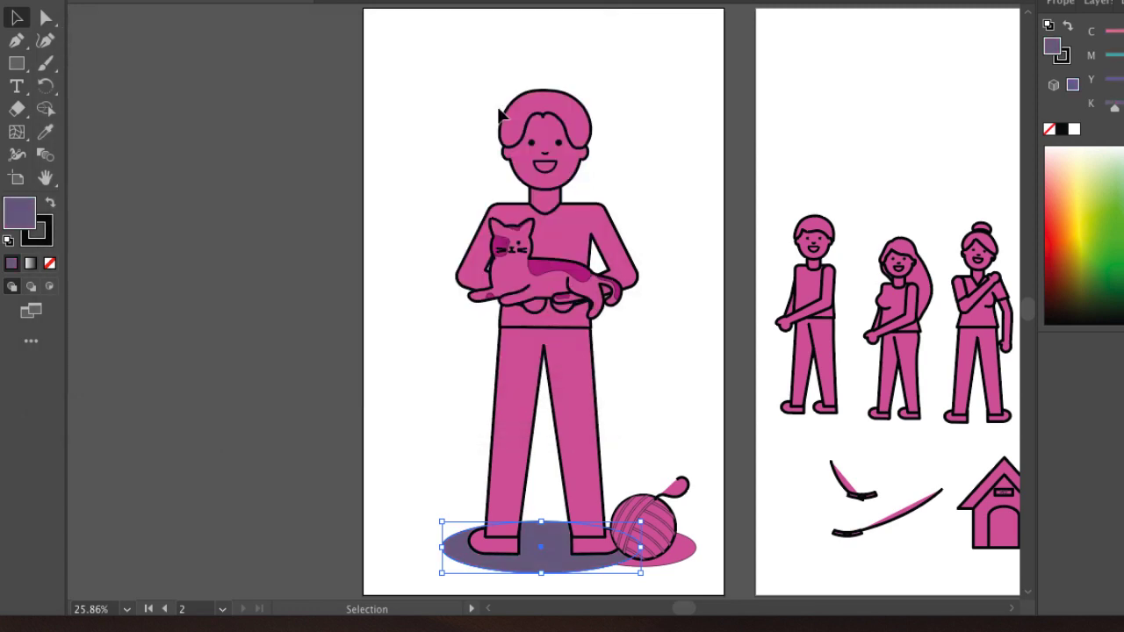
pyautogui.doubleClick(26, 211)
pyautogui.moveTo(117, 197); pyautogui.dragTo(118, 167)
pyautogui.click(500, 100)
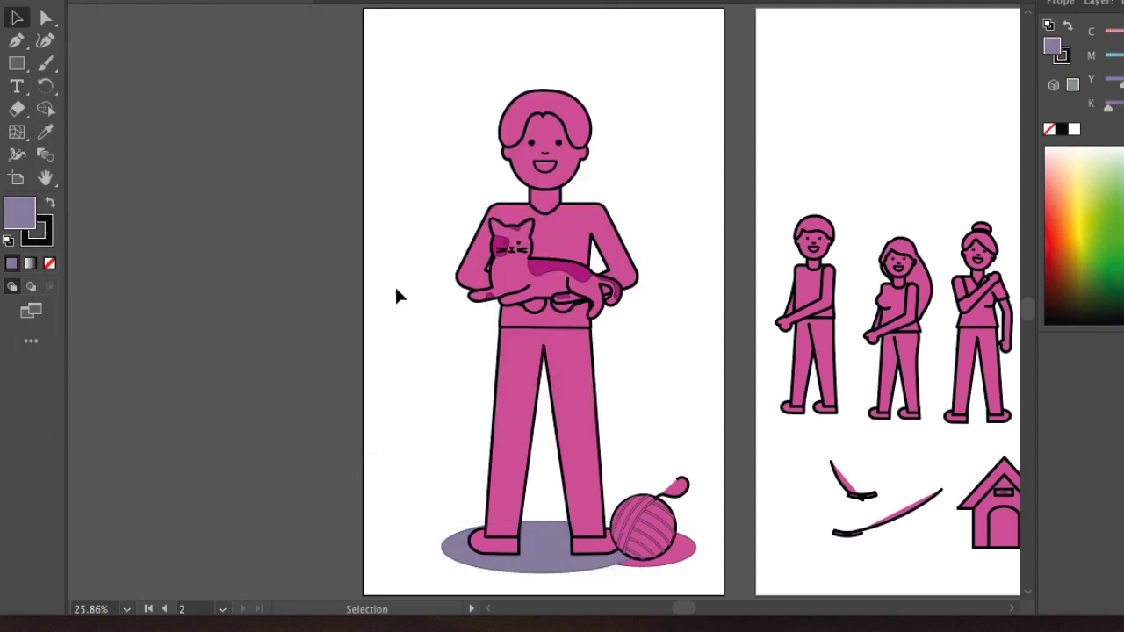
pyautogui.doubleClick(26, 204)
pyautogui.click(102, 141)
pyautogui.click(530, 96)
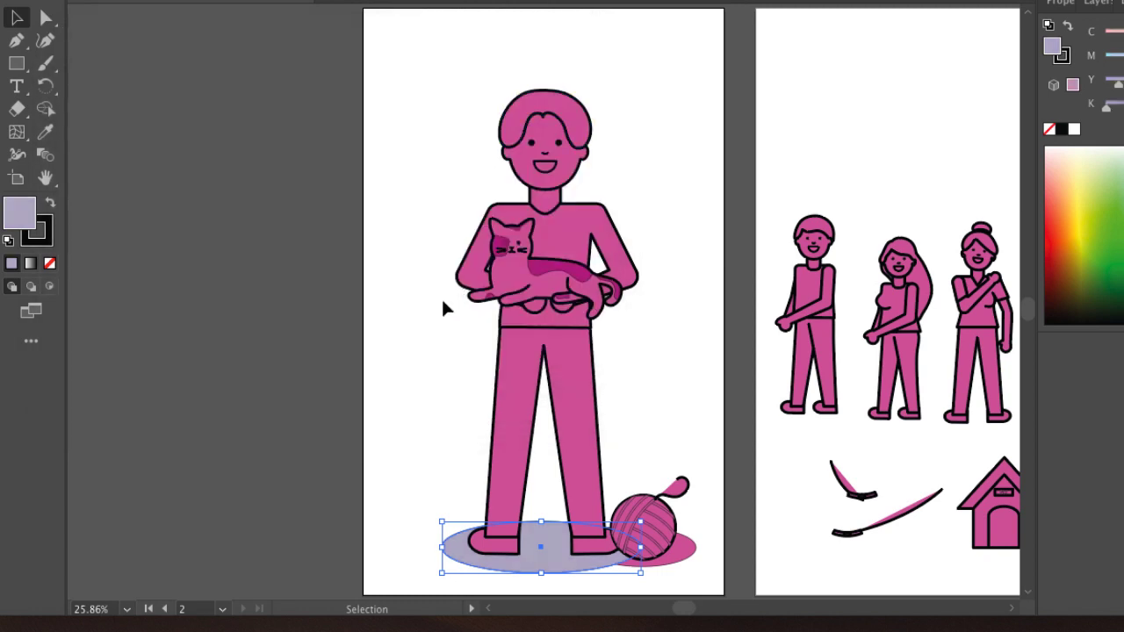
pyautogui.click(563, 559)
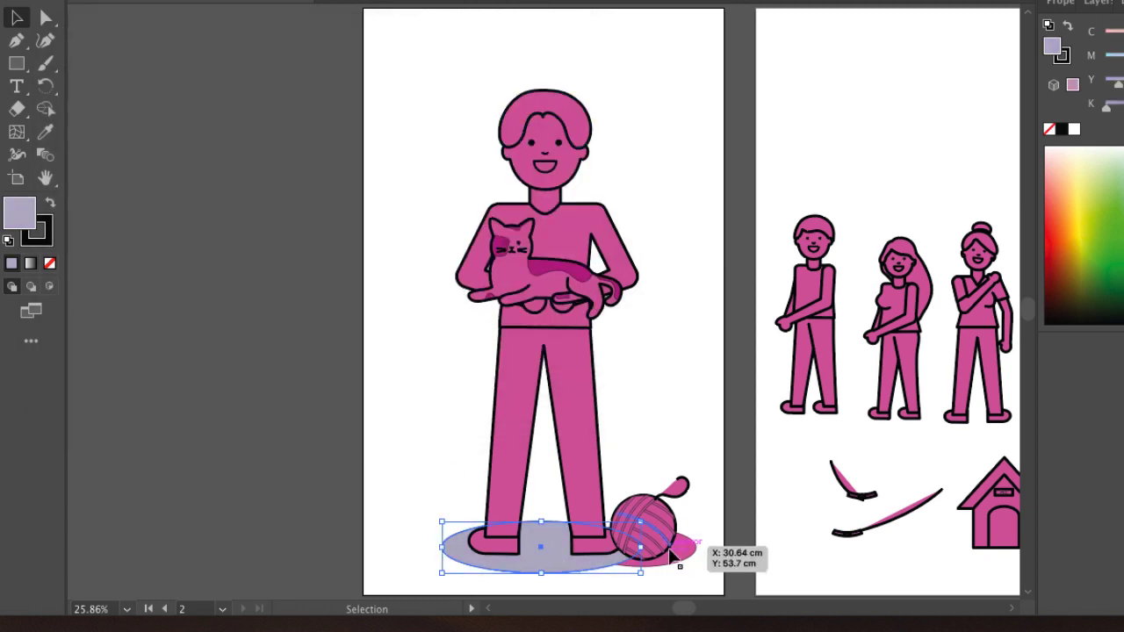
pyautogui.click(681, 553)
pyautogui.click(566, 559)
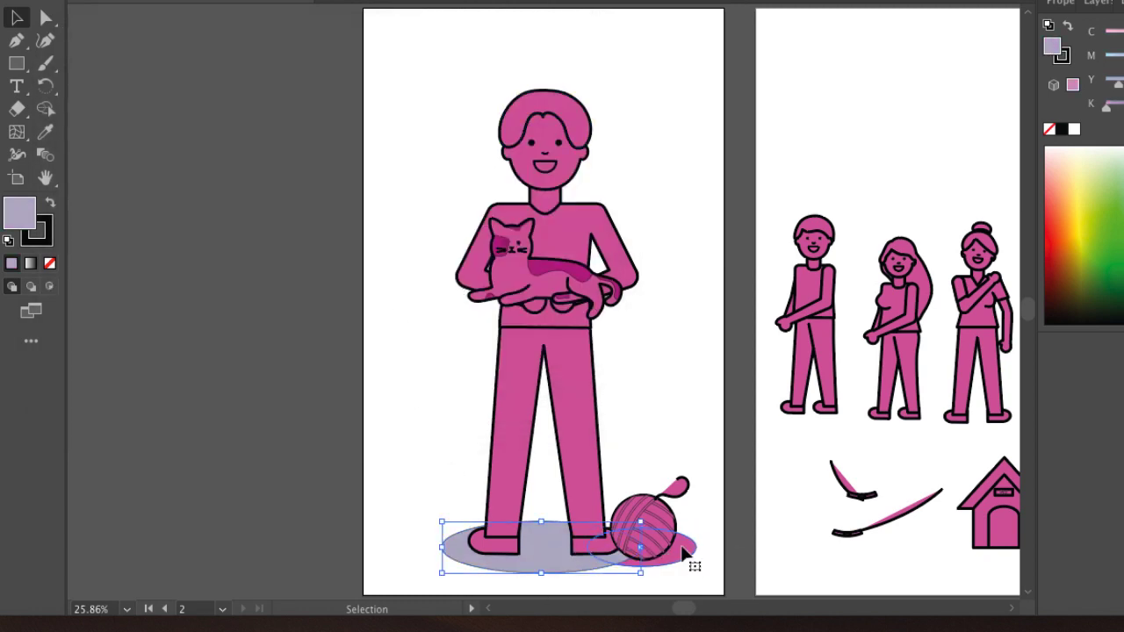
pyautogui.click(688, 556)
pyautogui.doubleClick(24, 217)
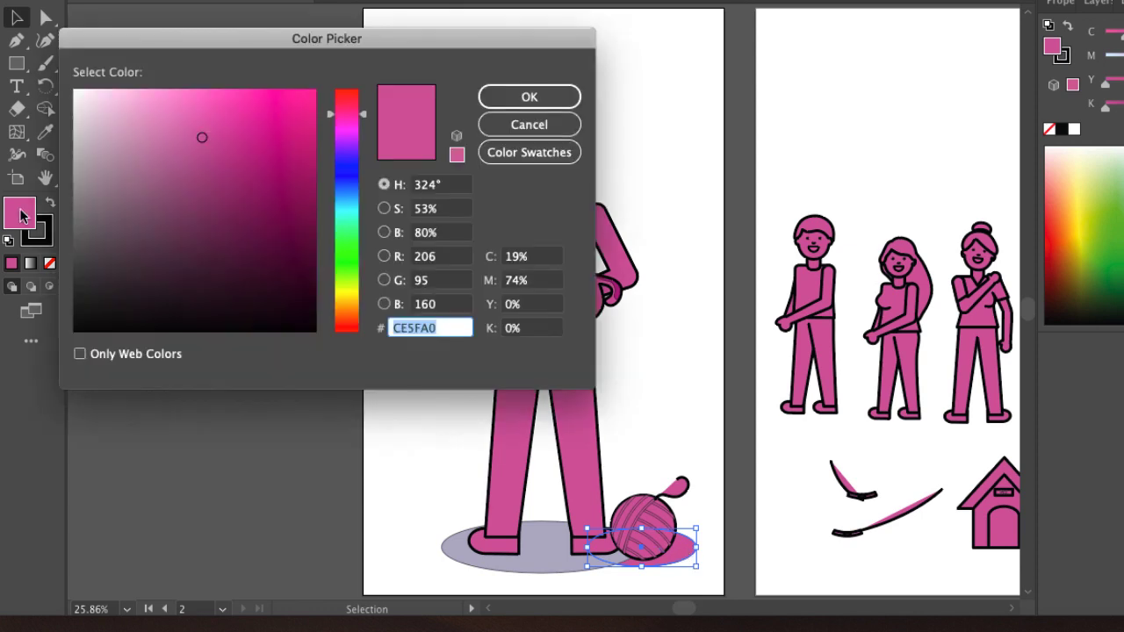
pyautogui.click(525, 123)
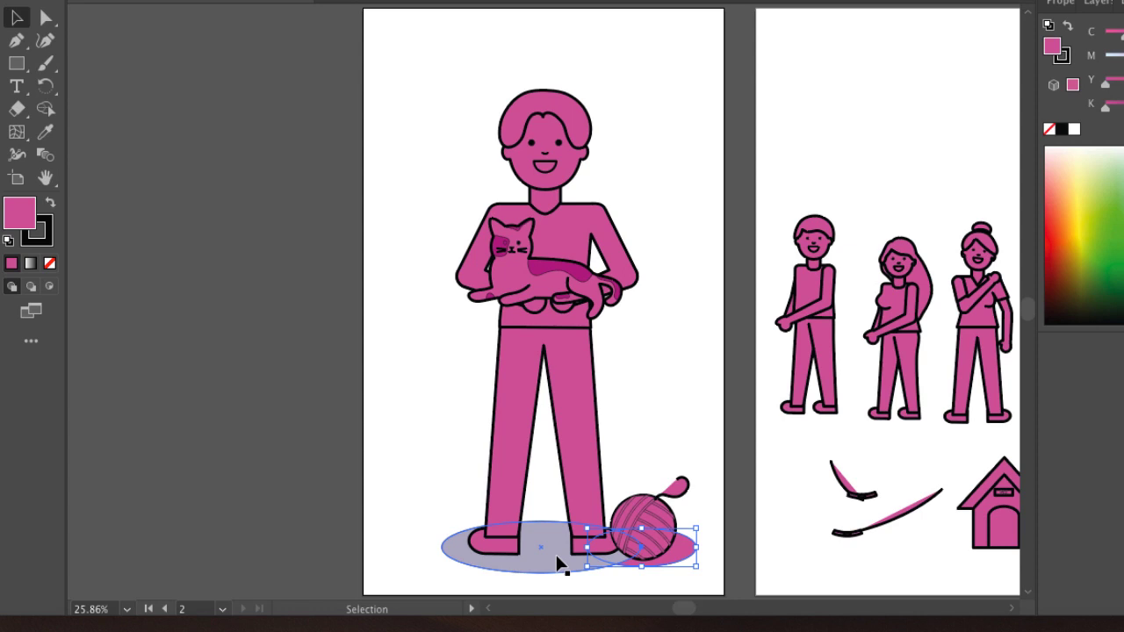
# - Try to transfer the hex colour B4B0C6 from the man's shadow to the yarn ball's shadow through the Color Picker
pyautogui.click(558, 562)
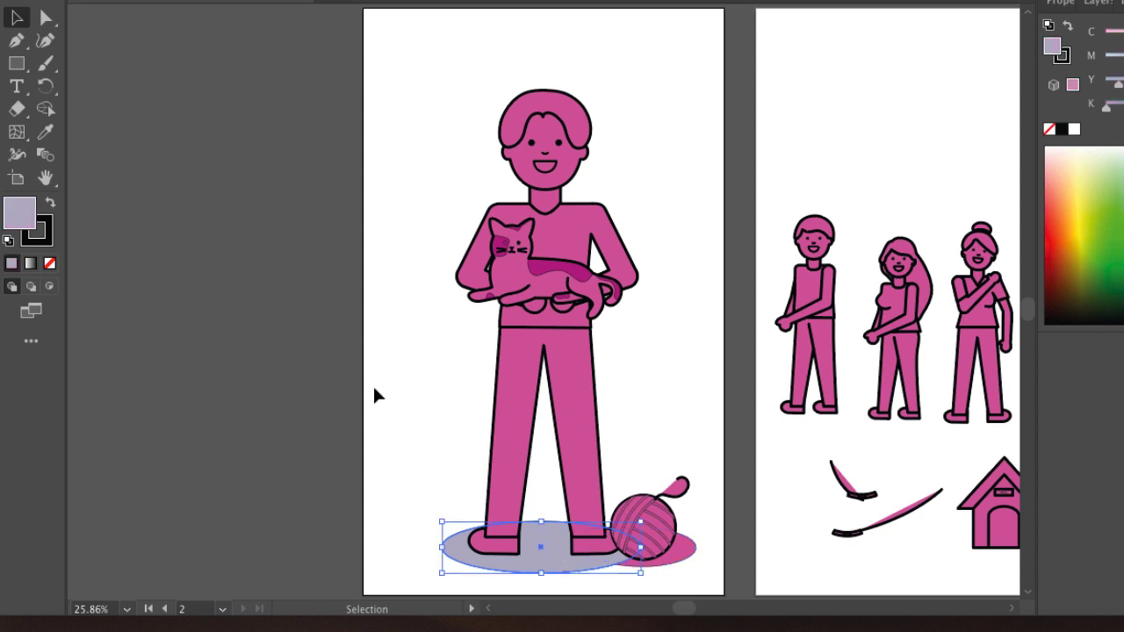
pyautogui.doubleClick(23, 219)
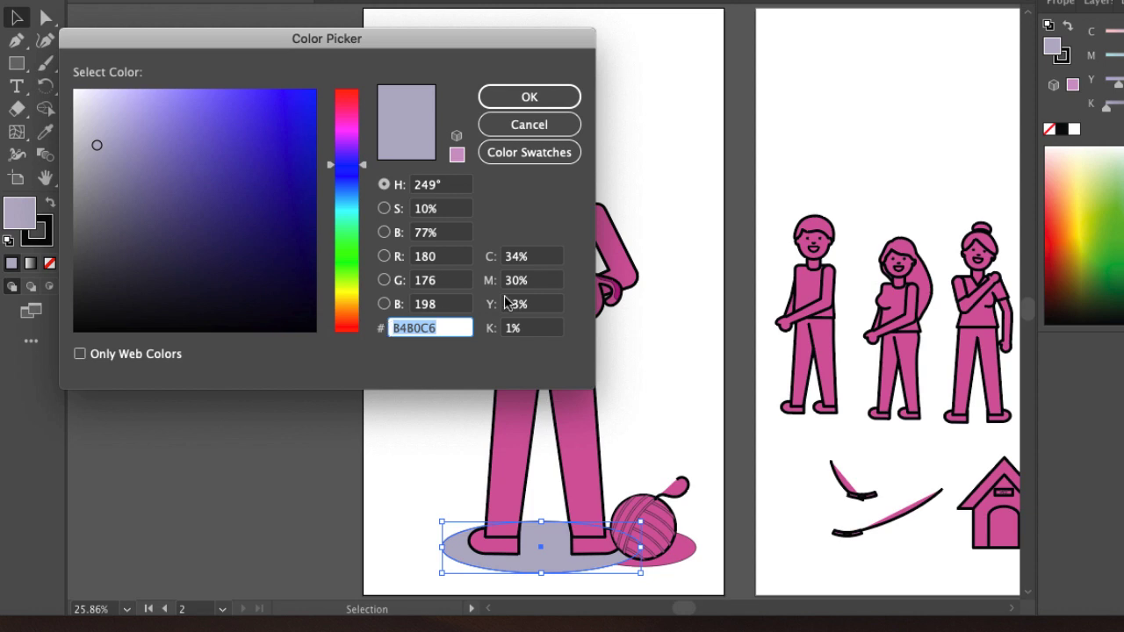
pyautogui.click(530, 125)
pyautogui.click(673, 557)
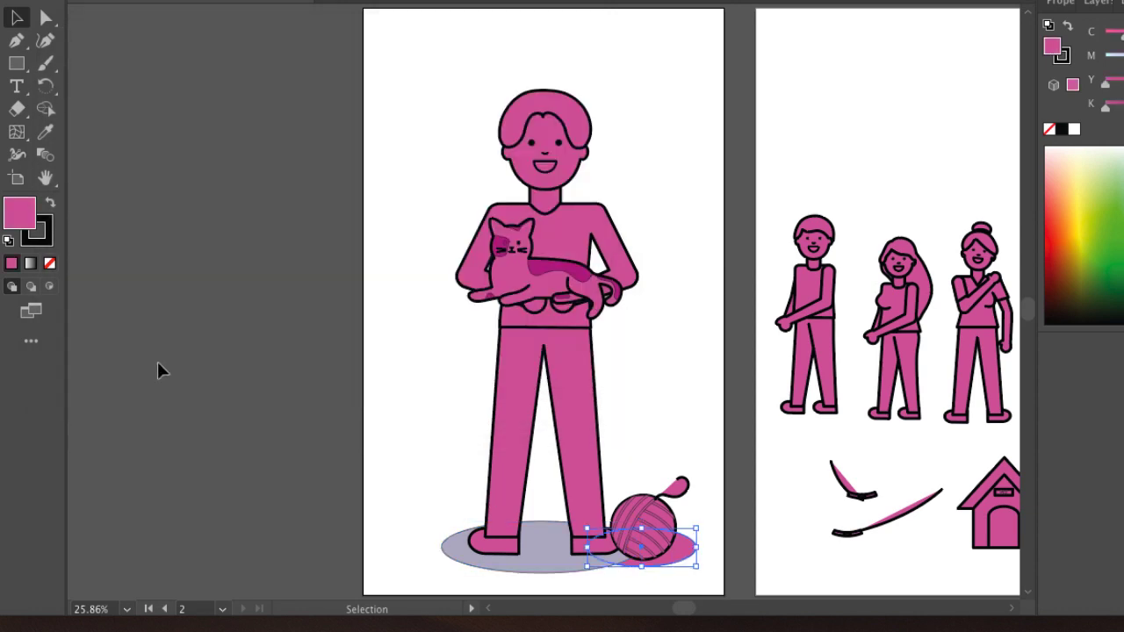
pyautogui.doubleClick(22, 219)
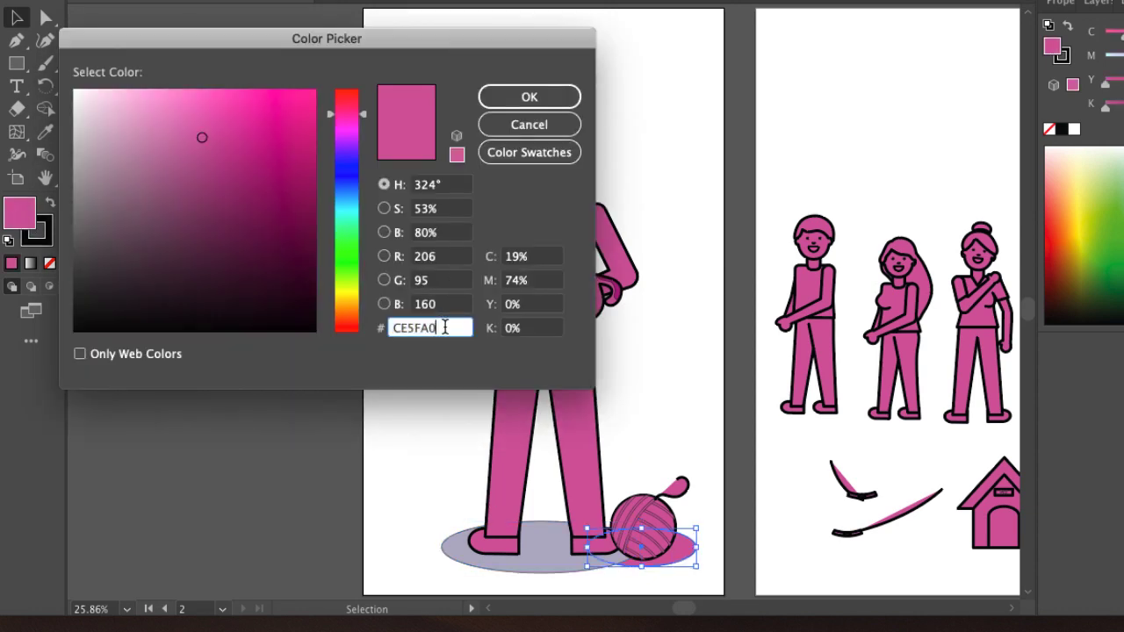
pyautogui.write('B480C6')
pyautogui.click(530, 125)
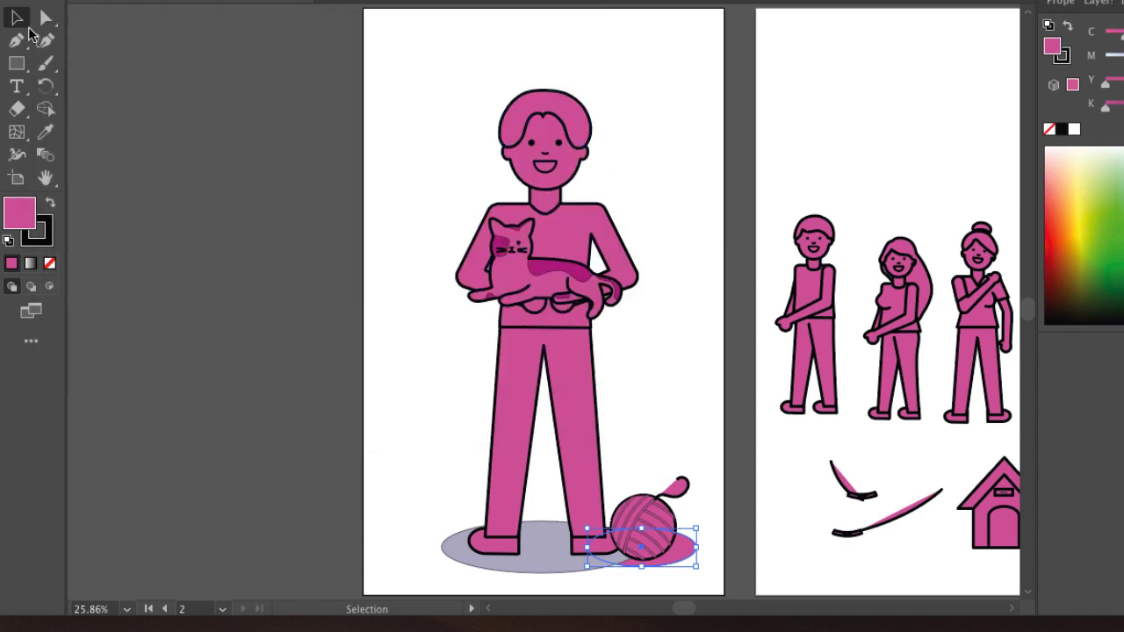
# - Give the yarn ball's shadow the same fill as the man's shadow by sampling it with the Eyedropper
pyautogui.click(44, 131)
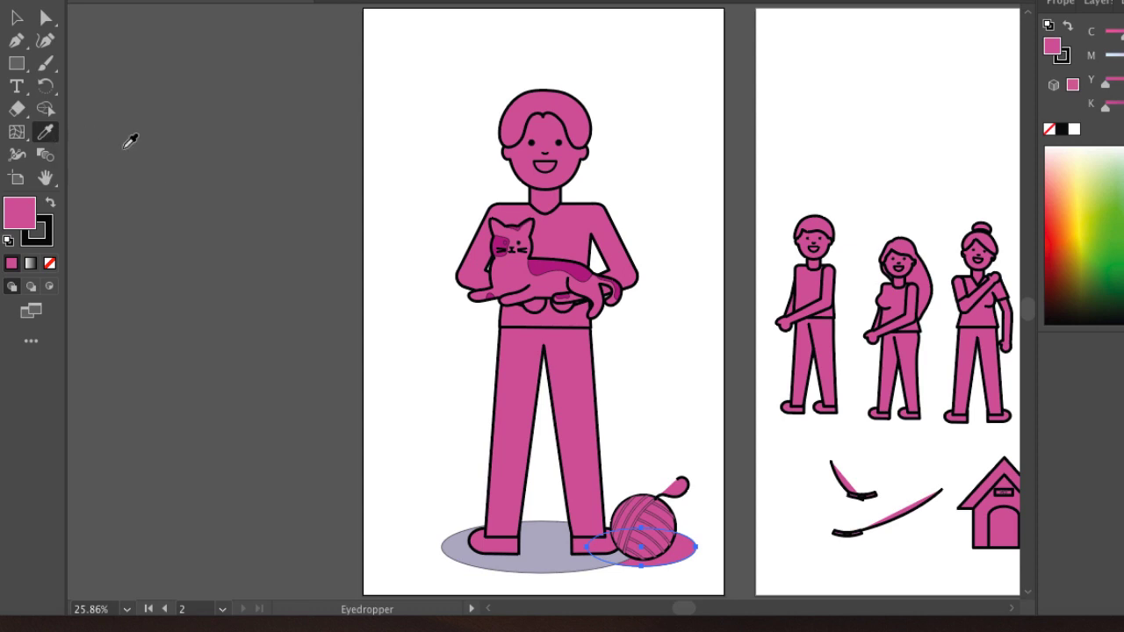
pyautogui.click(16, 18)
pyautogui.click(588, 439)
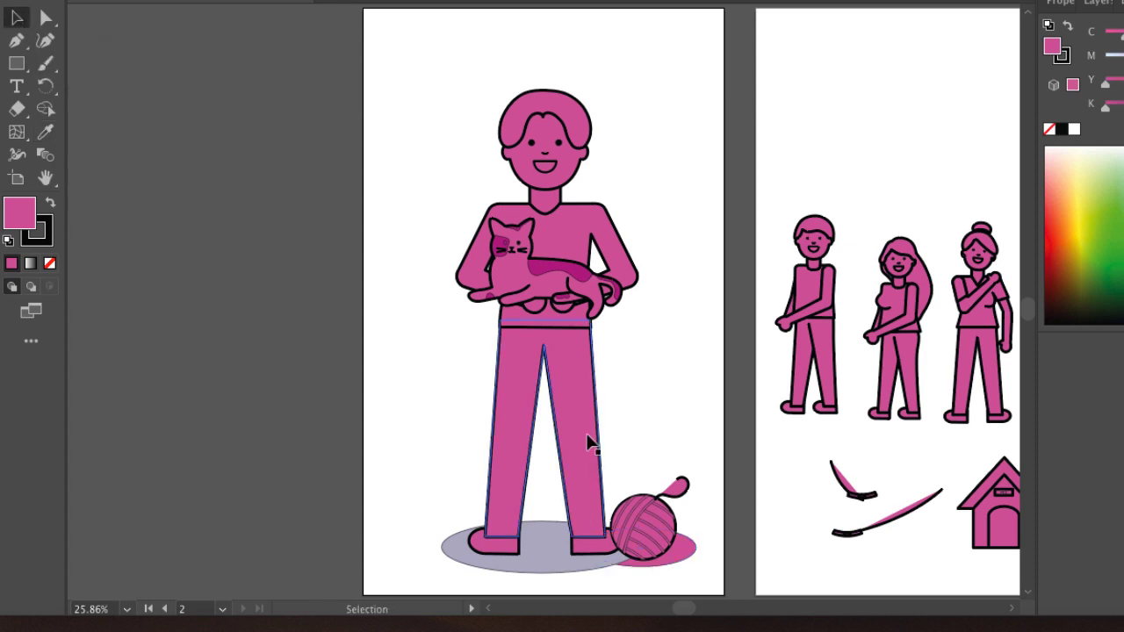
pyautogui.click(687, 549)
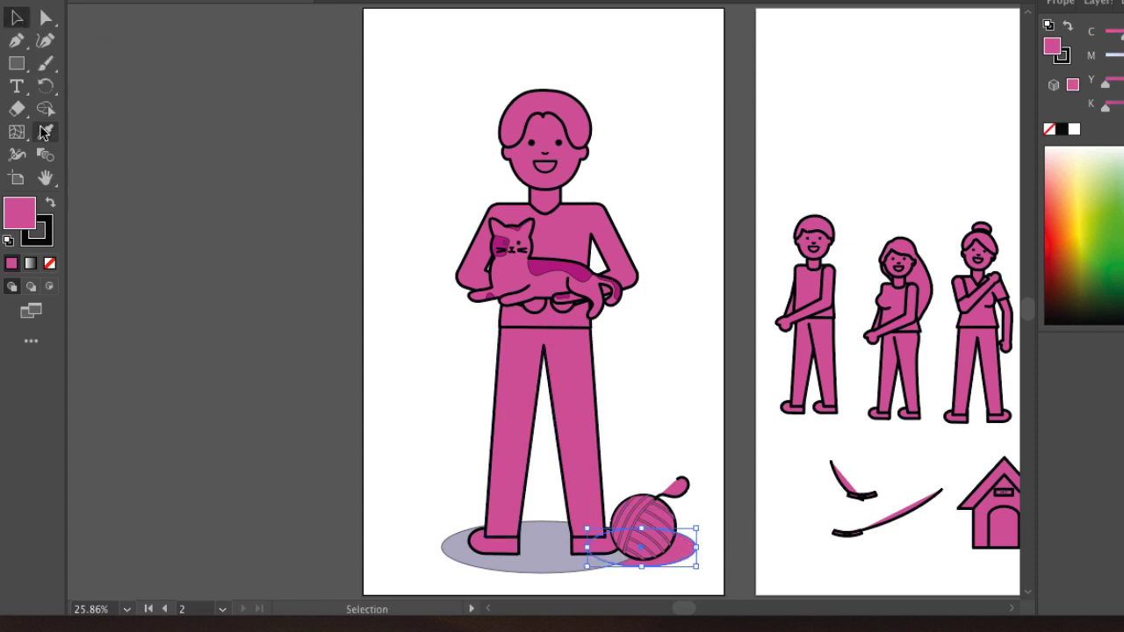
pyautogui.click(45, 131)
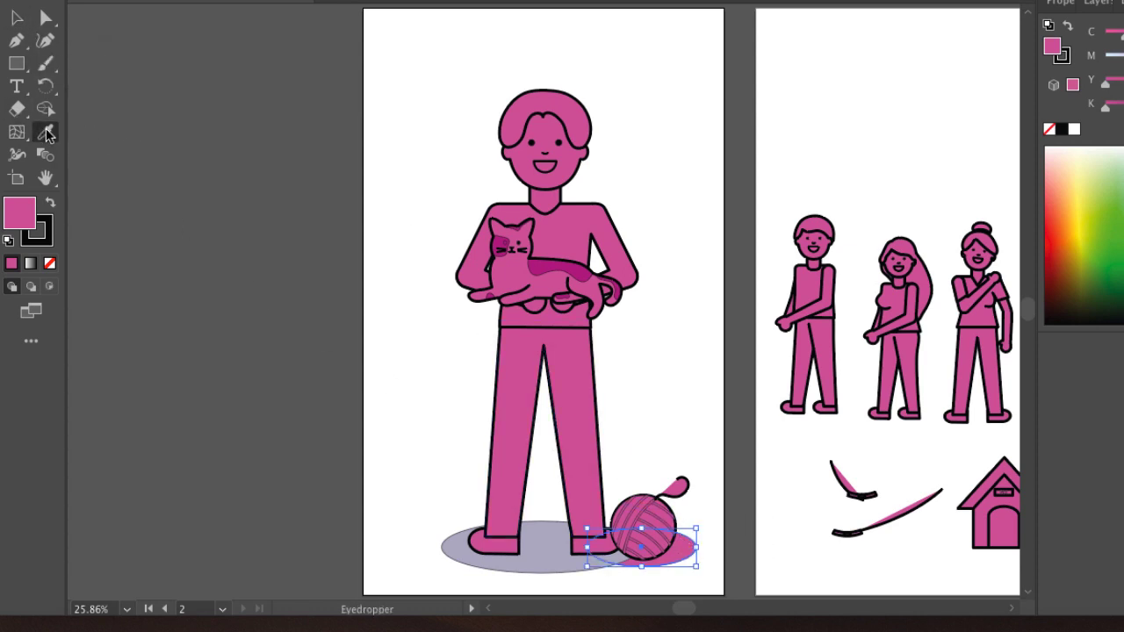
pyautogui.click(435, 439)
pyautogui.click(554, 532)
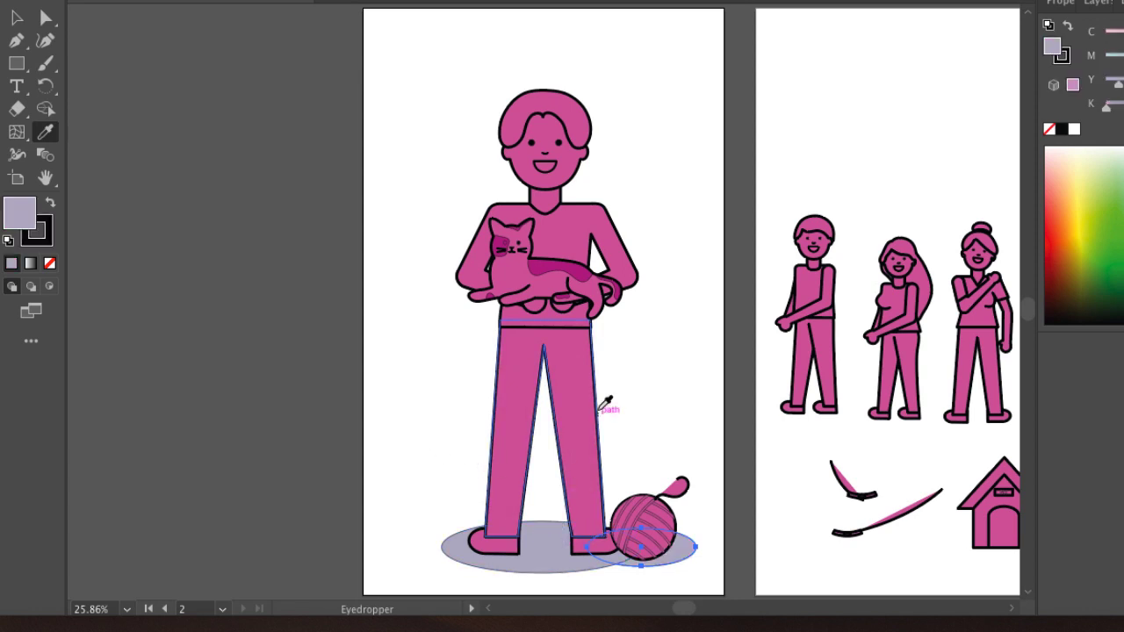
pyautogui.click(583, 376)
pyautogui.click(555, 532)
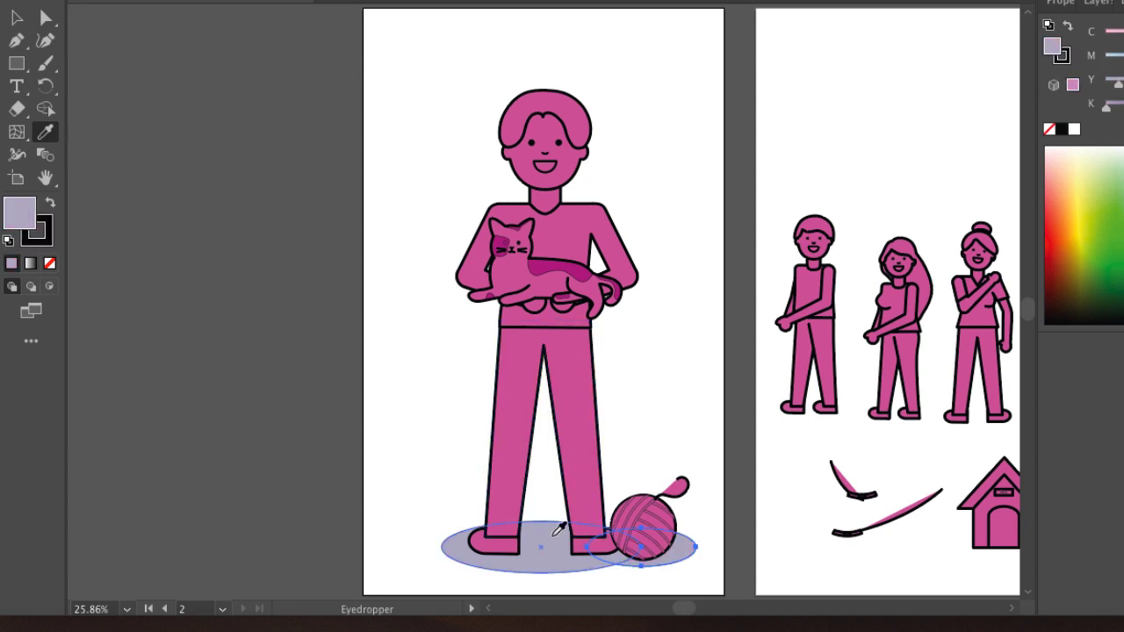
pyautogui.click(17, 18)
pyautogui.click(309, 295)
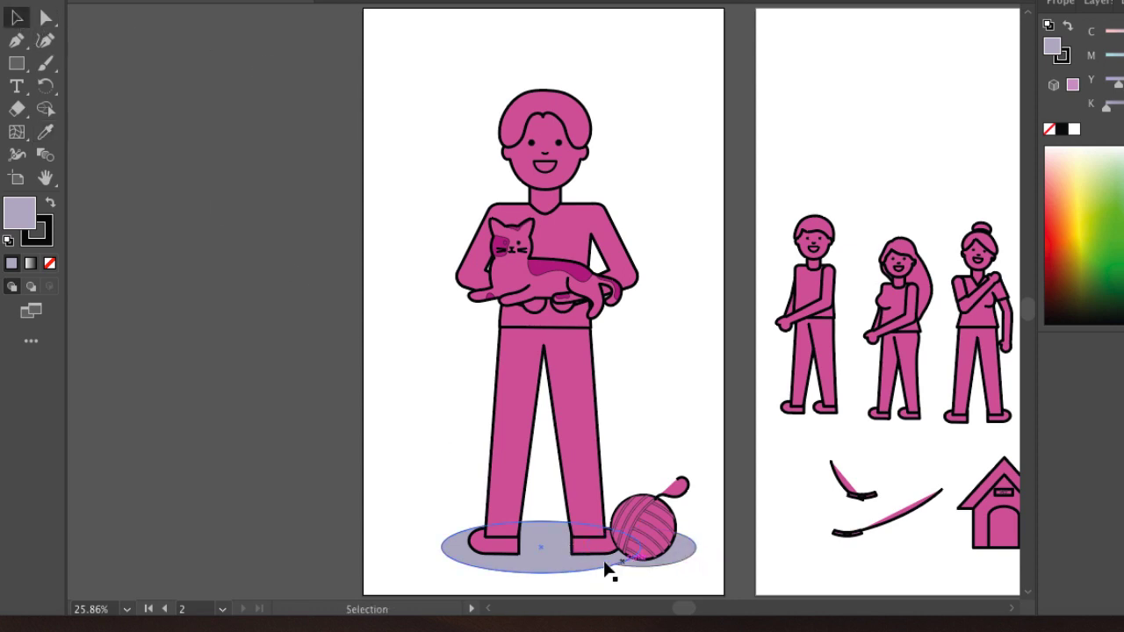
# - Remove the stroke from both ground shadow ellipses together
pyautogui.click(580, 573)
pyautogui.keyDown('shift'); pyautogui.click(683, 567); pyautogui.keyUp('shift')
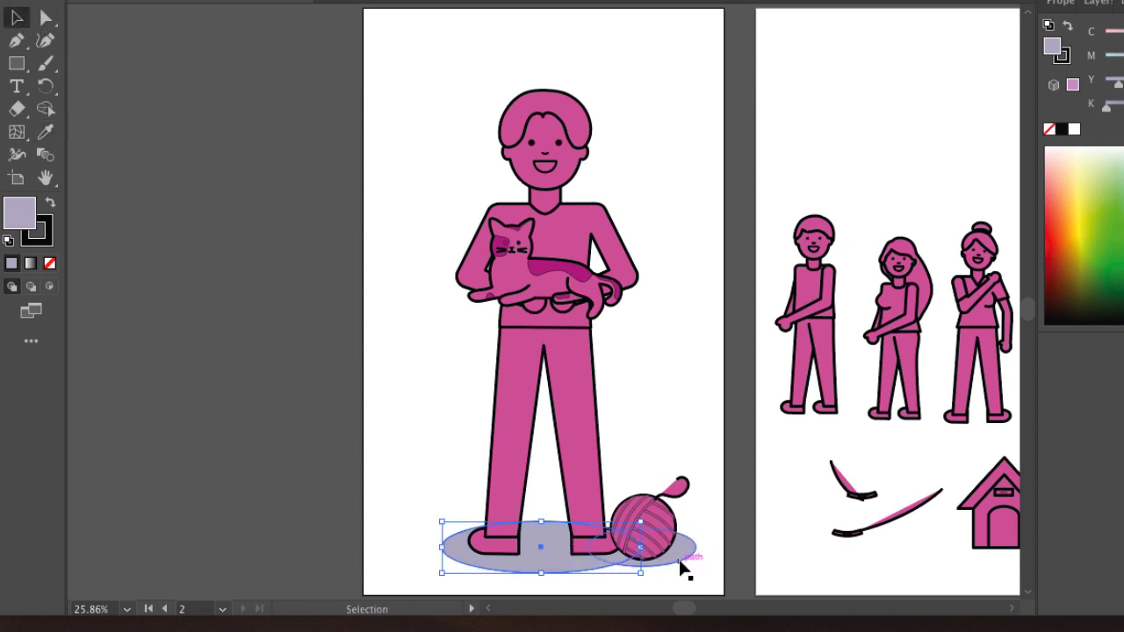
pyautogui.click(50, 235)
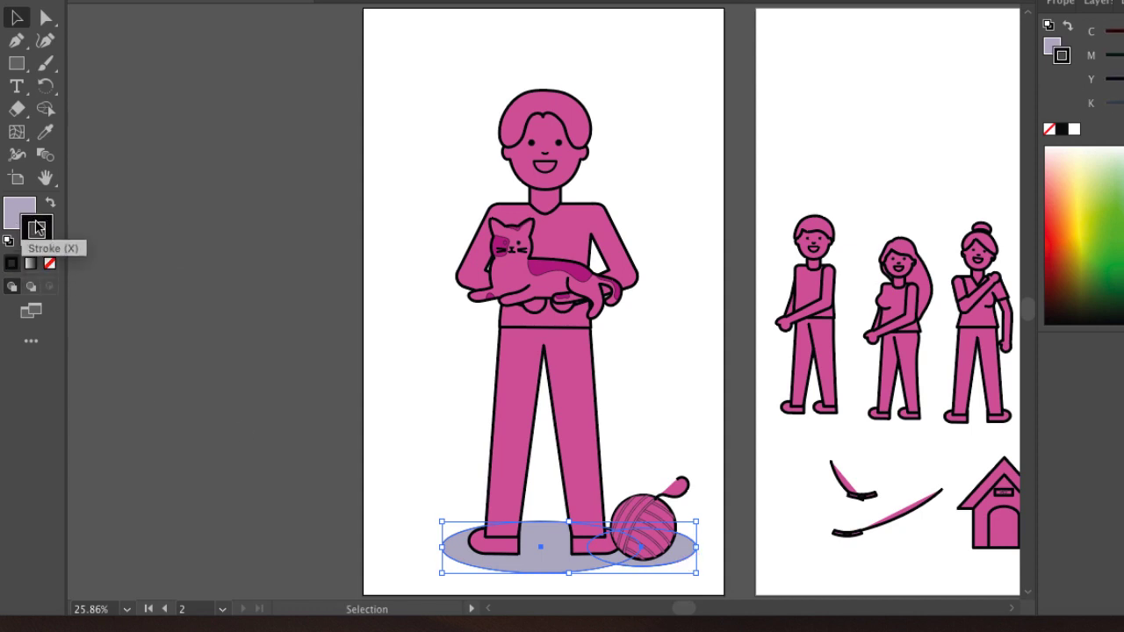
pyautogui.click(50, 266)
pyautogui.click(386, 369)
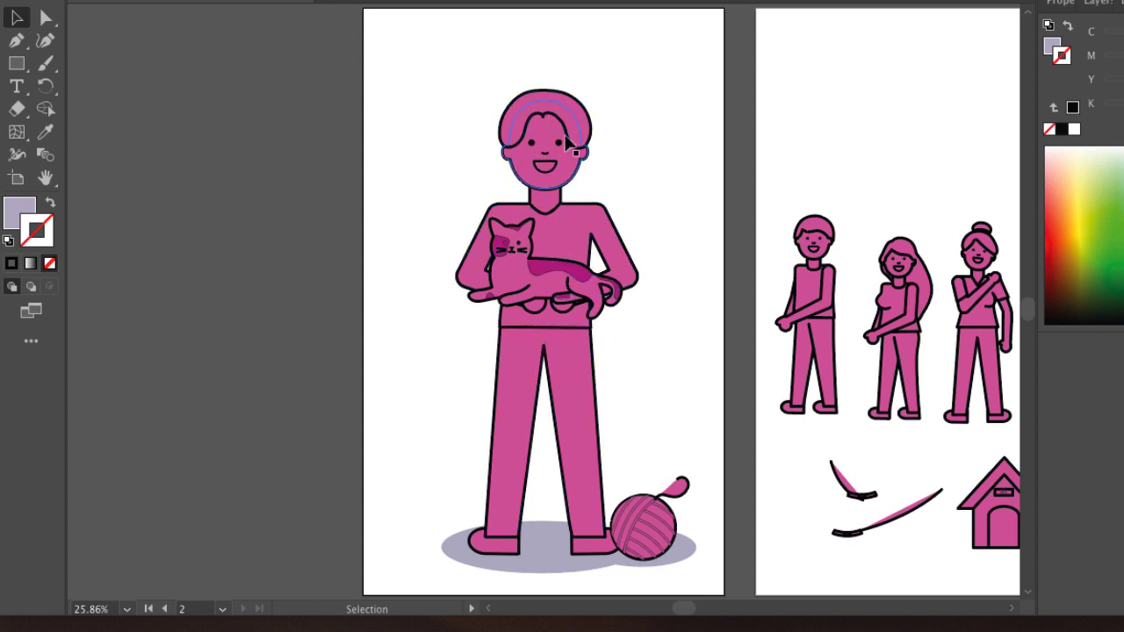
# - Try moving the man's figure apart from the cat, yarn ball and shadows, and undo the moves
pyautogui.click(565, 88)
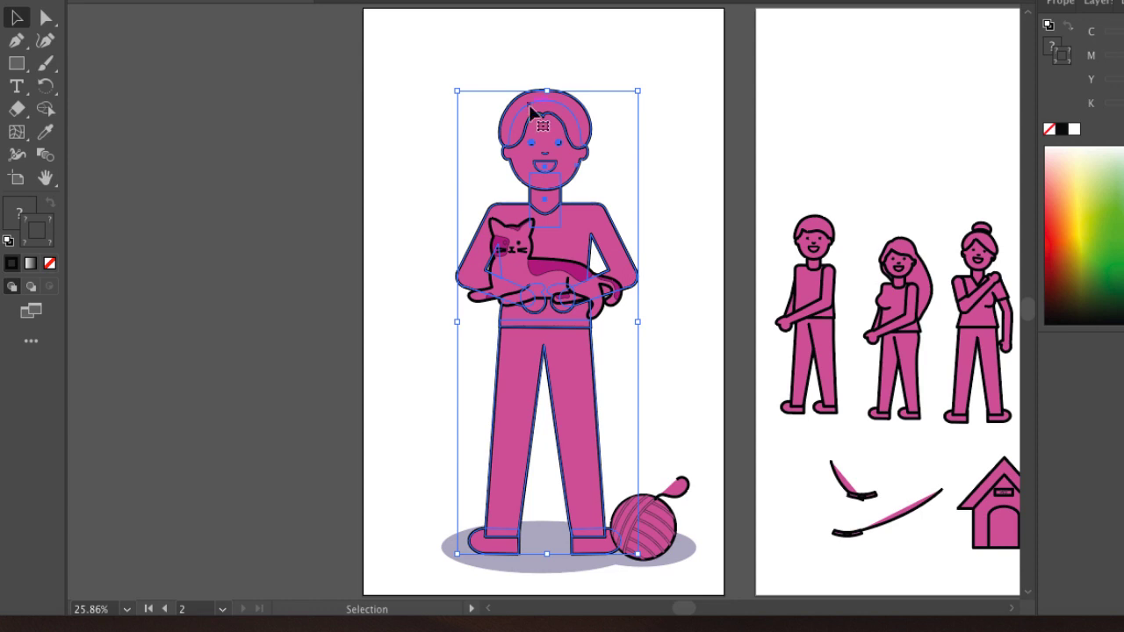
pyautogui.click(458, 77)
pyautogui.click(538, 120)
pyautogui.moveTo(538, 126); pyautogui.dragTo(617, 166)
pyautogui.hotkey('ctrl', 'a')
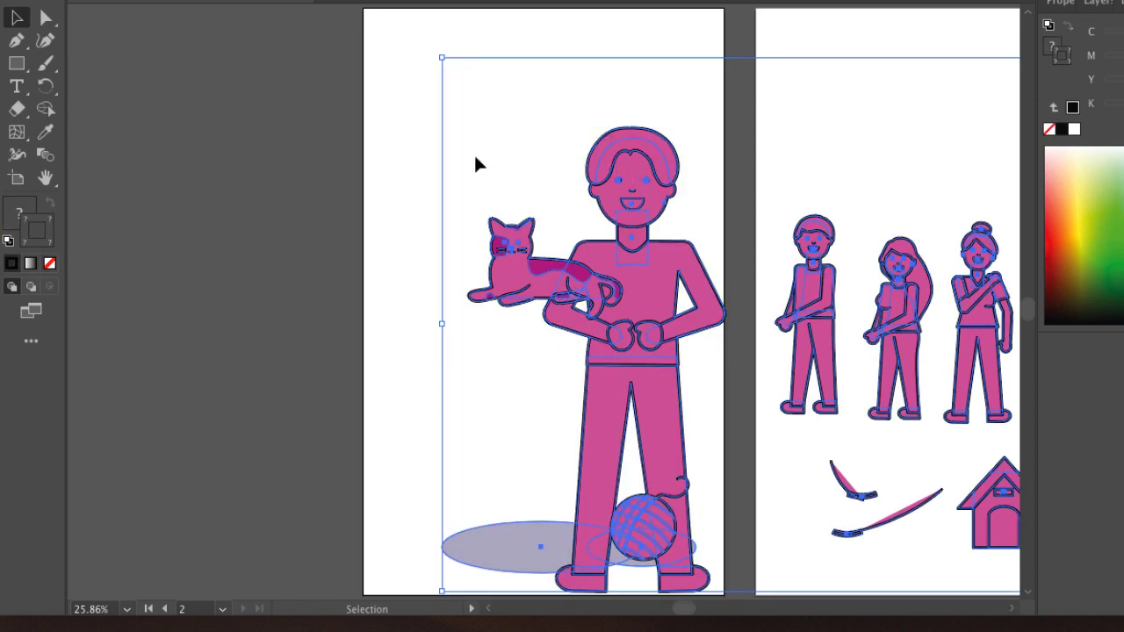
pyautogui.click(417, 149)
pyautogui.hotkey('ctrl', 'z')
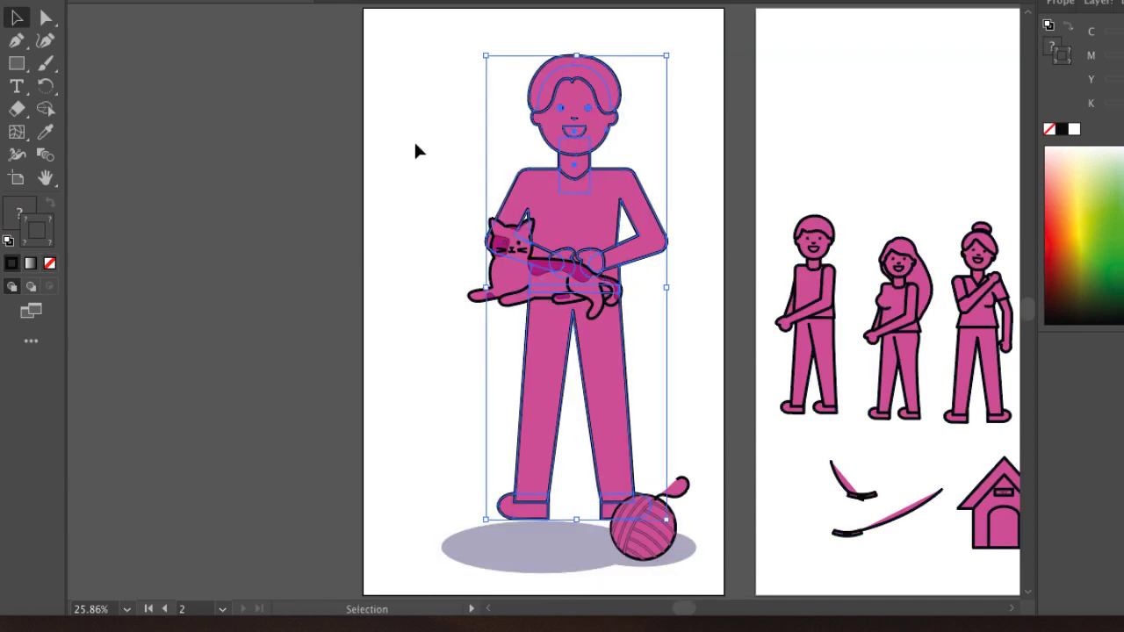
pyautogui.click(422, 152)
pyautogui.hotkey('ctrl', 'z')
pyautogui.hotkey('ctrl', 'z')
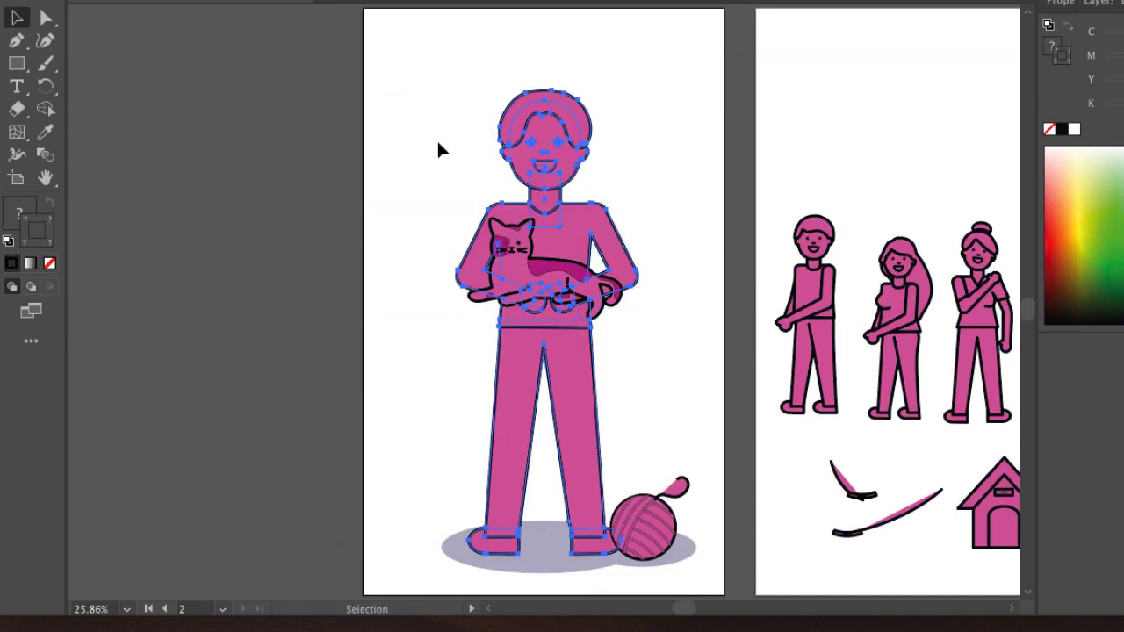
pyautogui.click(437, 140)
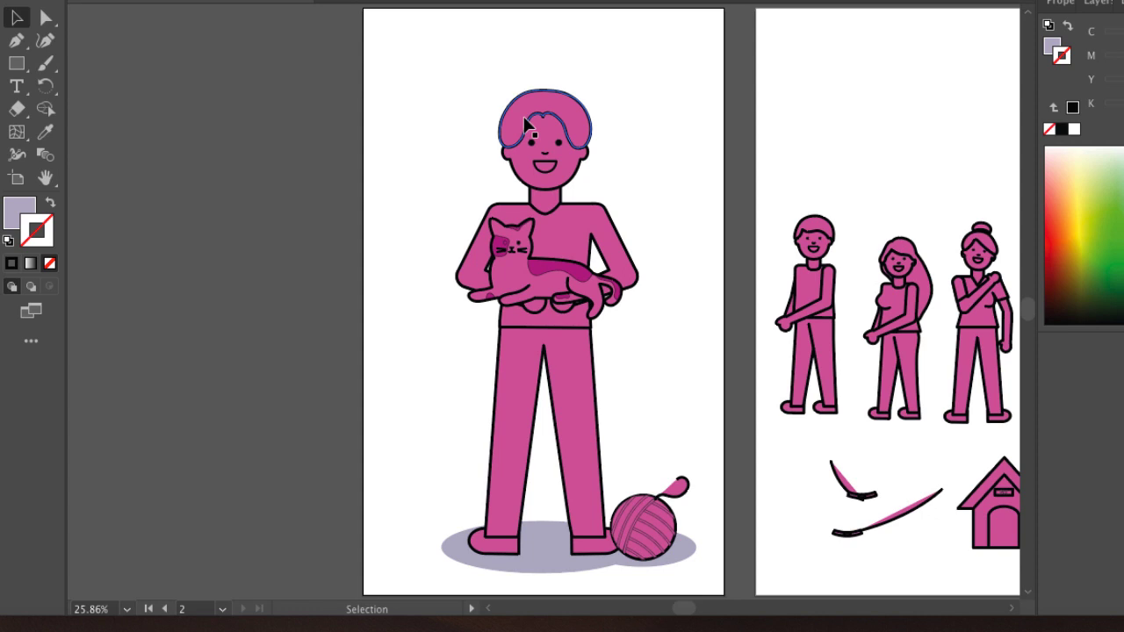
# - Isolate the man's group and fill his hair with a light golden yellow
pyautogui.doubleClick(527, 126)
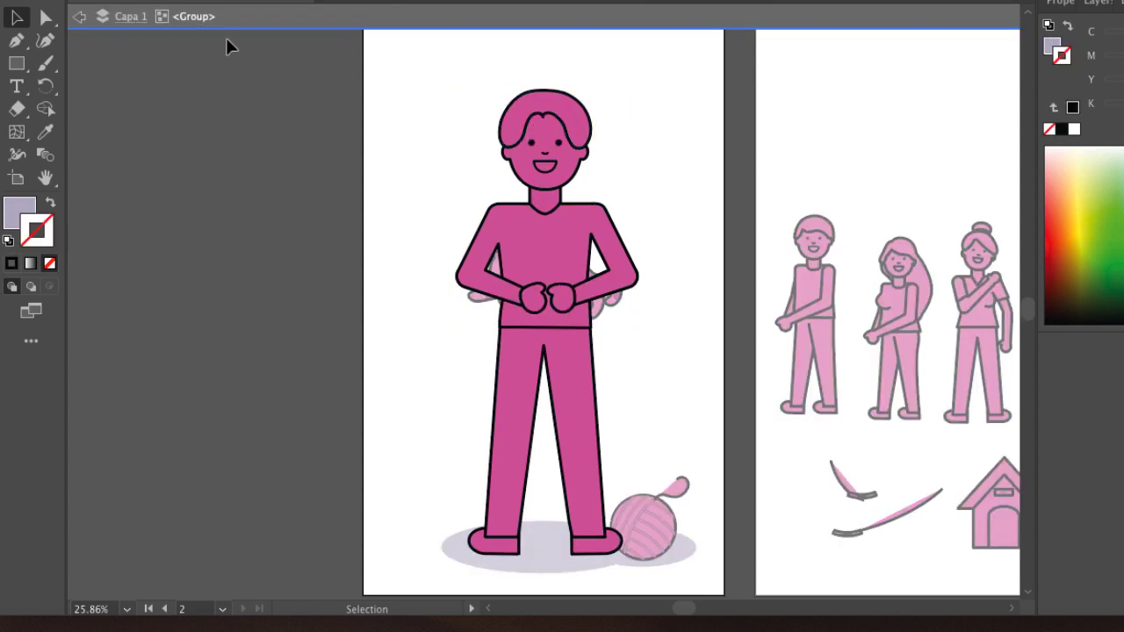
pyautogui.click(517, 103)
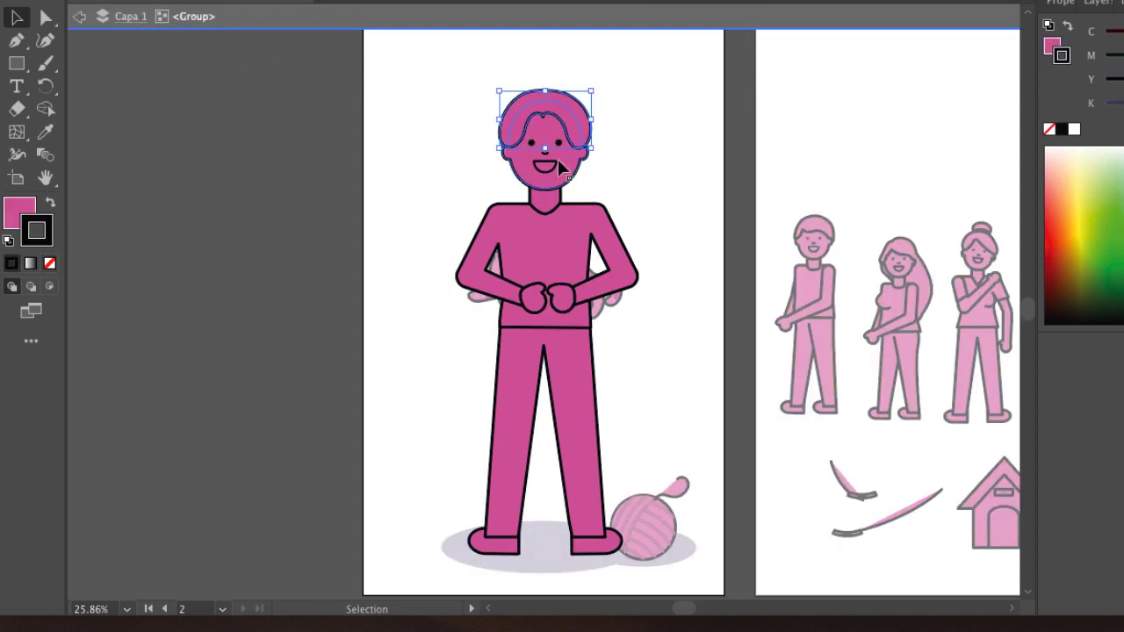
pyautogui.click(559, 237)
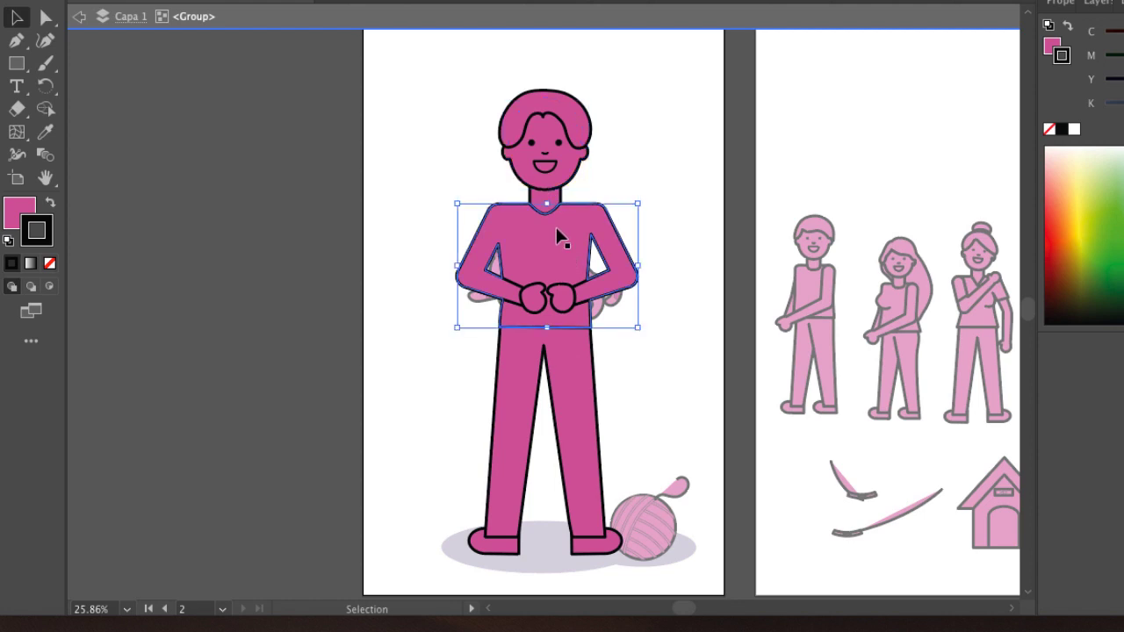
pyautogui.click(515, 102)
pyautogui.doubleClick(18, 214)
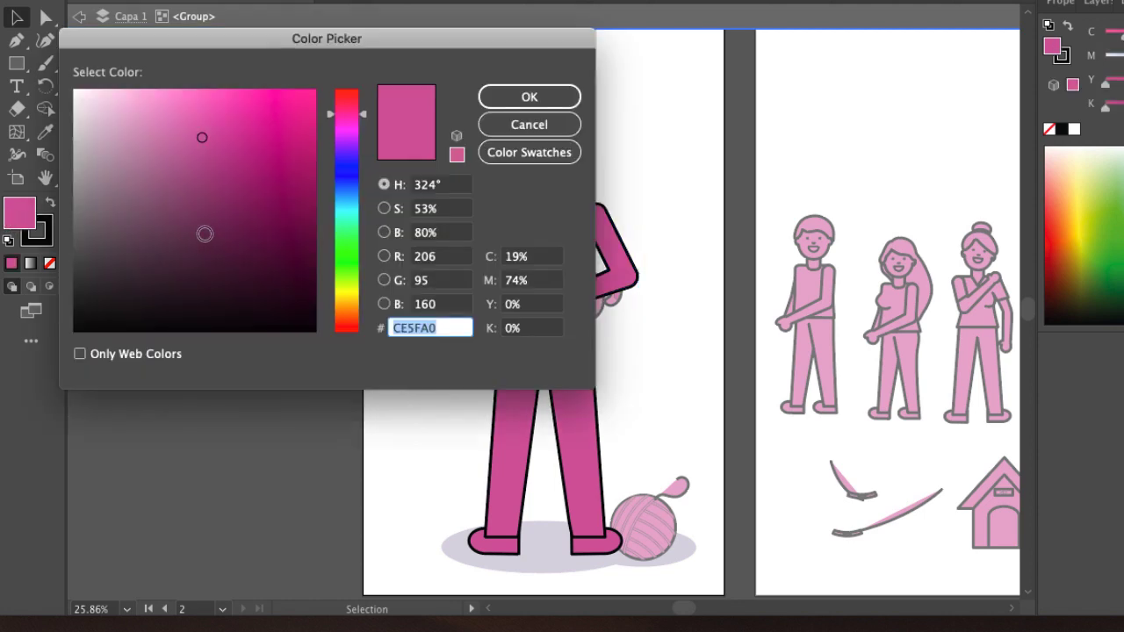
pyautogui.click(342, 306)
pyautogui.moveTo(204, 116); pyautogui.dragTo(182, 81)
pyautogui.click(541, 107)
# - Fill the man's face with the peach skin tone FCBFA7
pyautogui.click(532, 179)
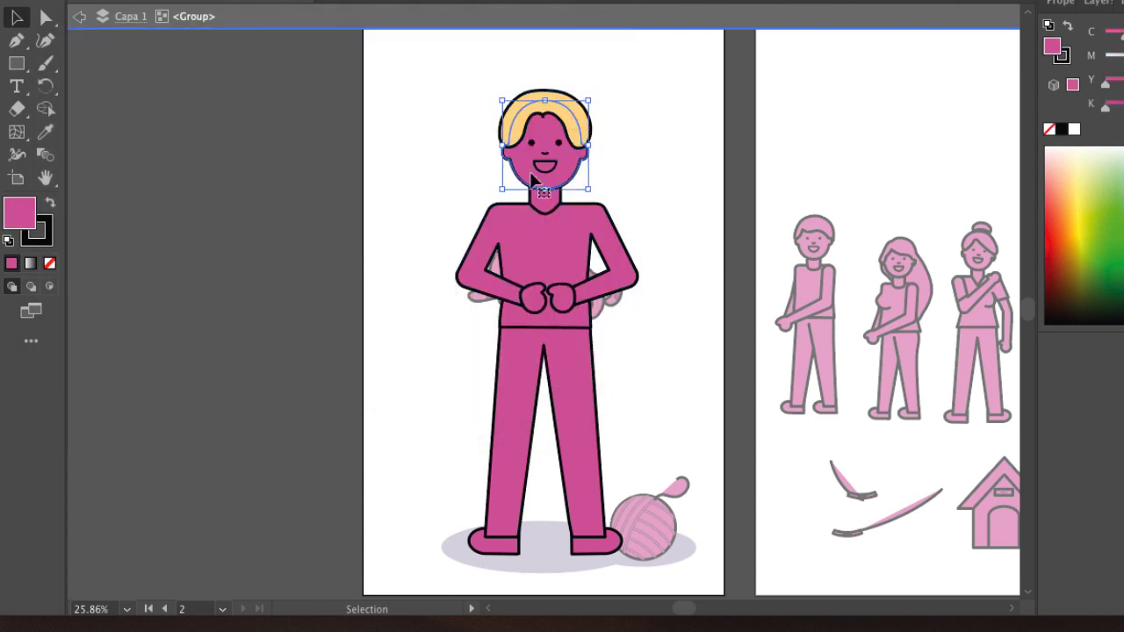
pyautogui.doubleClick(12, 223)
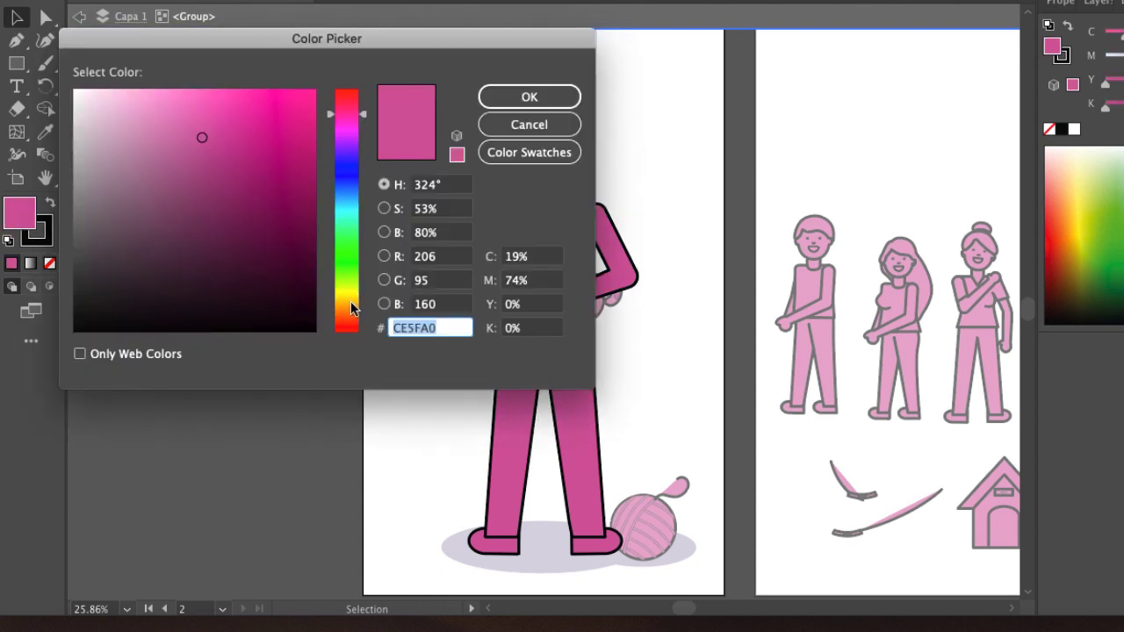
pyautogui.moveTo(350, 301); pyautogui.dragTo(351, 297)
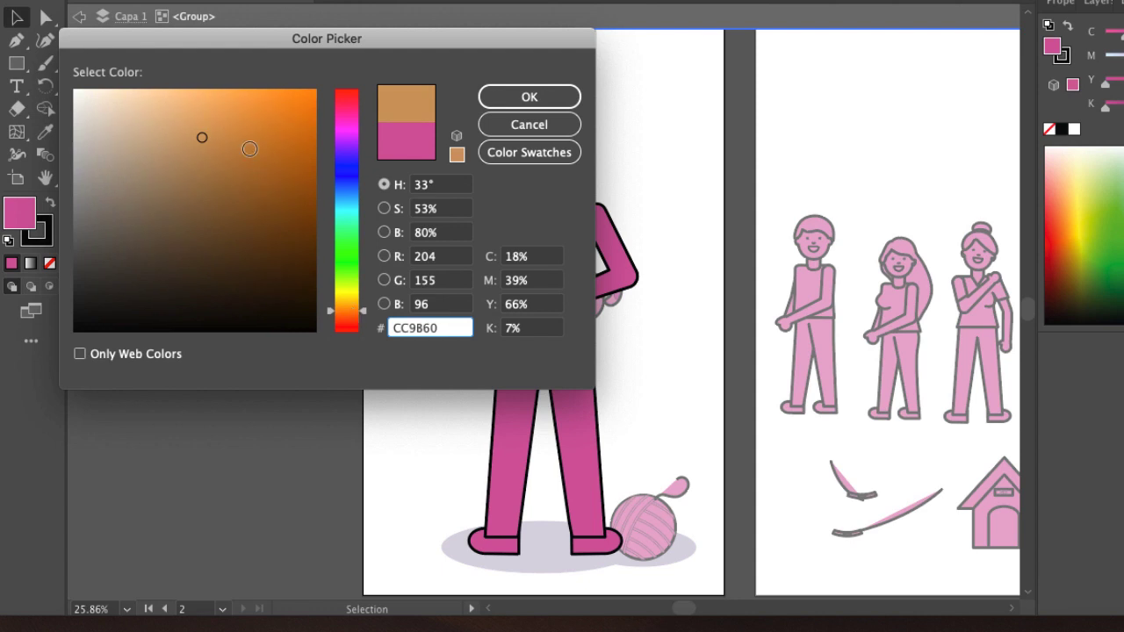
pyautogui.moveTo(177, 103)
pyautogui.mouseDown()
pyautogui.moveTo(156, 94)
pyautogui.moveTo(137, 129)
pyautogui.moveTo(150, 126)
pyautogui.mouseUp()
pyautogui.moveTo(358, 311); pyautogui.dragTo(366, 314)
pyautogui.moveTo(218, 132)
pyautogui.mouseDown()
pyautogui.moveTo(176, 89)
pyautogui.moveTo(175, 106)
pyautogui.moveTo(124, 146)
pyautogui.moveTo(178, 88)
pyautogui.moveTo(155, 89)
pyautogui.mouseUp()
pyautogui.moveTo(363, 318); pyautogui.dragTo(363, 322)
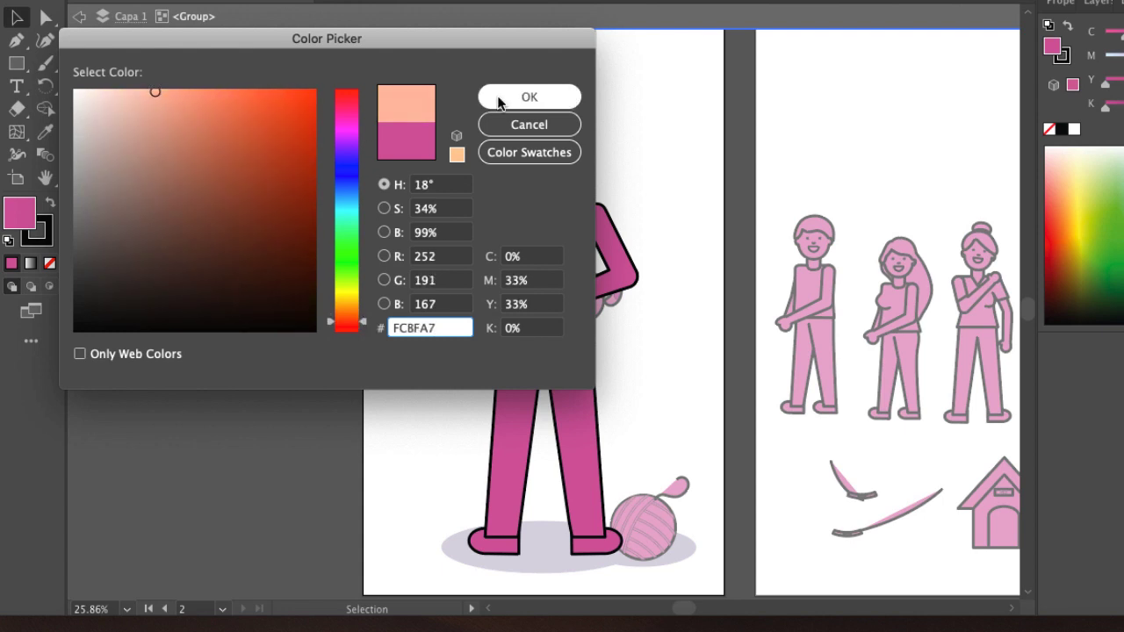
pyautogui.click(558, 98)
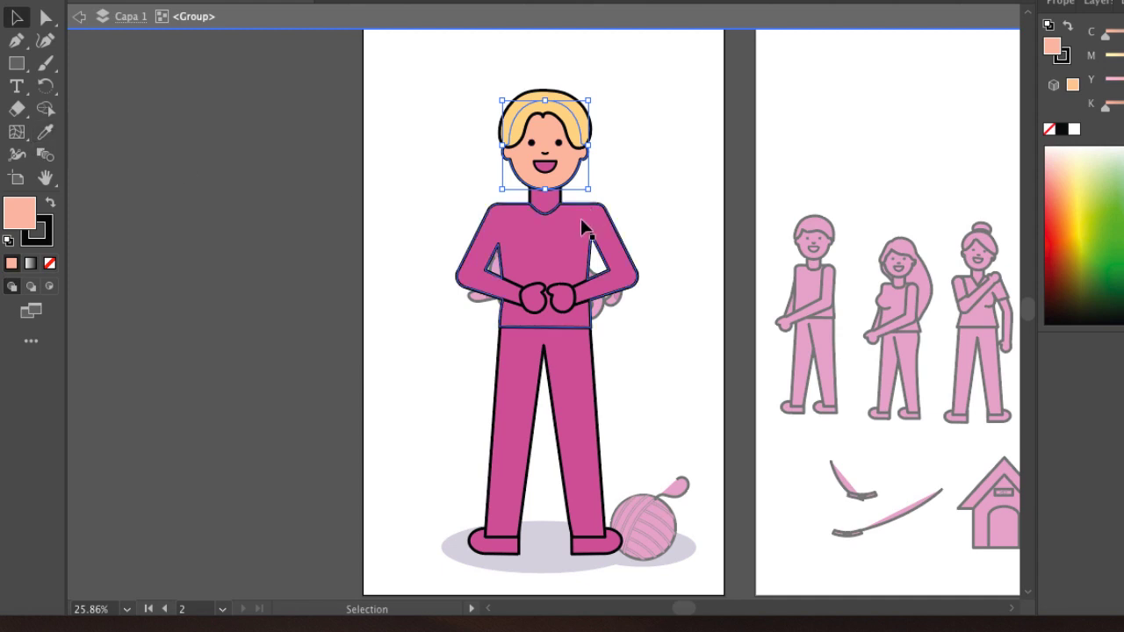
# - Give the man's neck the same skin tone as his face by sampling it with the Eyedropper
pyautogui.click(545, 209)
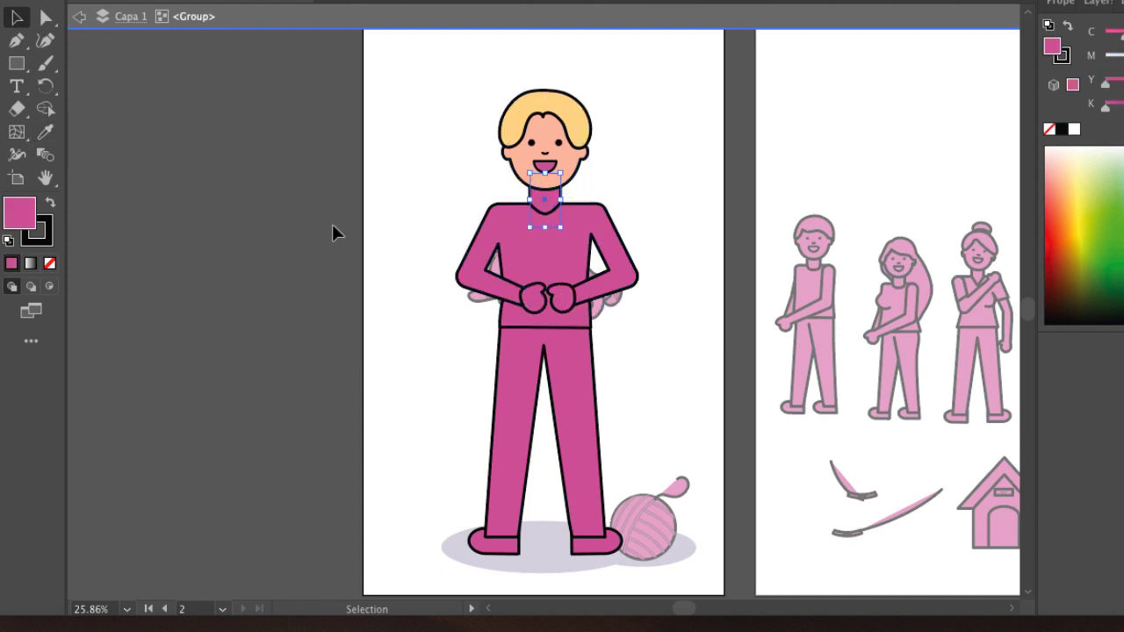
pyautogui.click(45, 131)
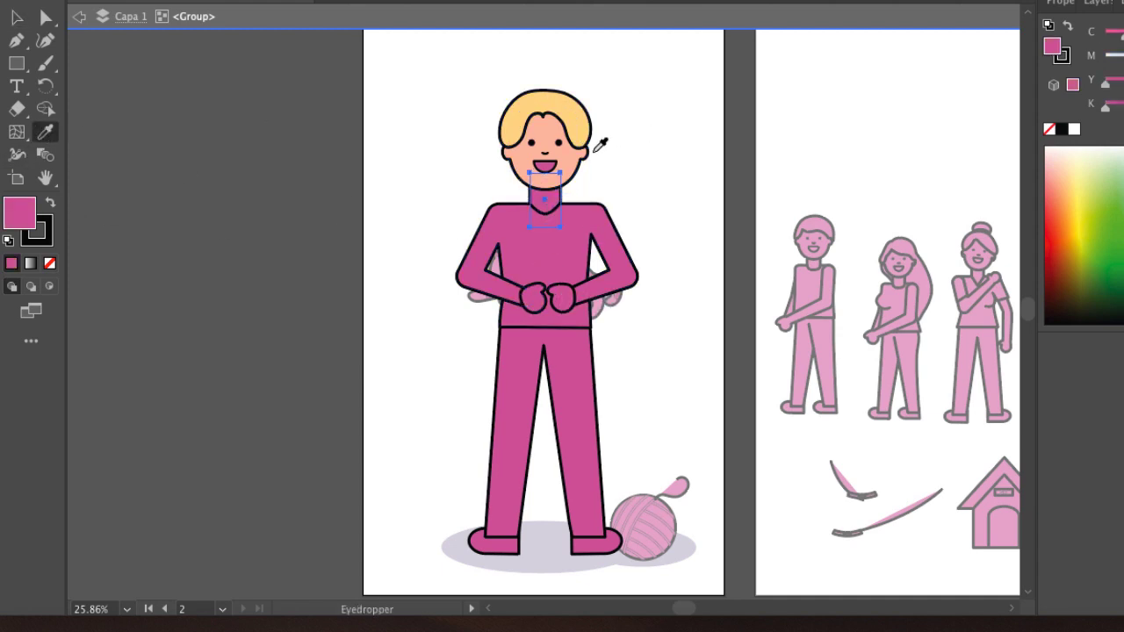
pyautogui.click(526, 158)
pyautogui.click(17, 17)
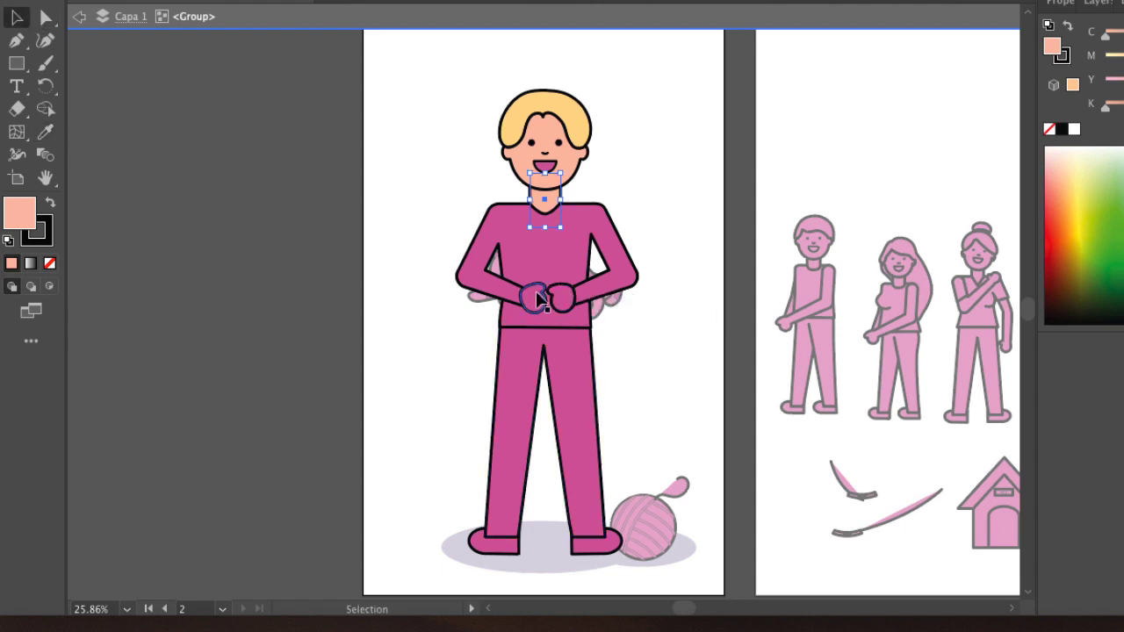
# - Fill both of the man's hands with the face's skin tone using the Eyedropper, and leave group isolation
pyautogui.click(560, 298)
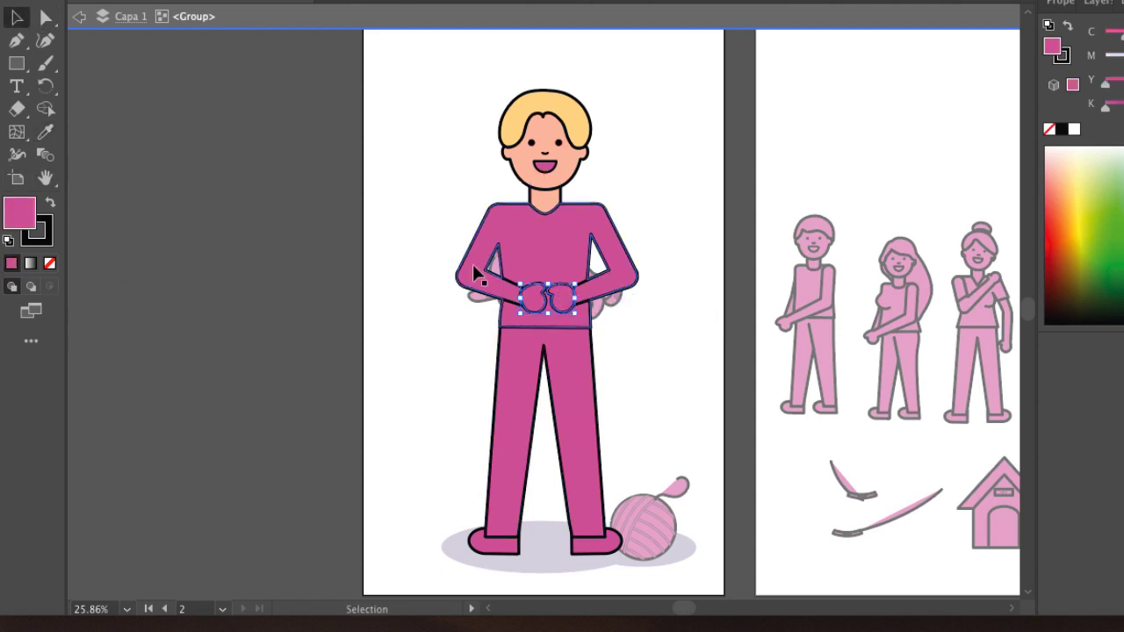
pyautogui.click(530, 300)
pyautogui.keyDown('shift'); pyautogui.click(565, 306); pyautogui.keyUp('shift')
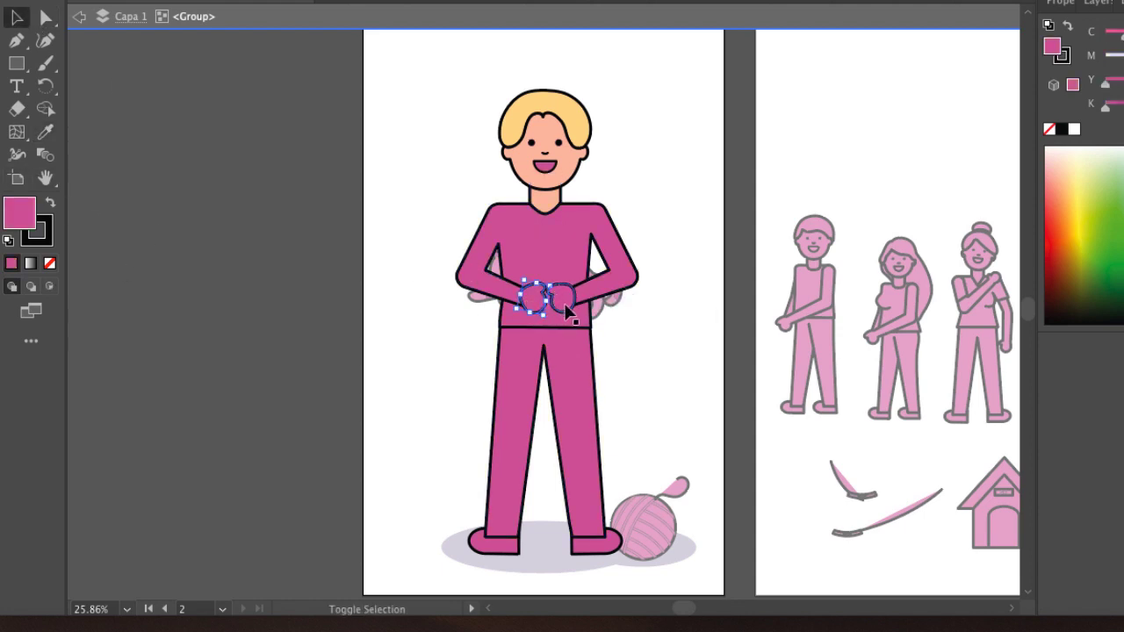
pyautogui.click(46, 132)
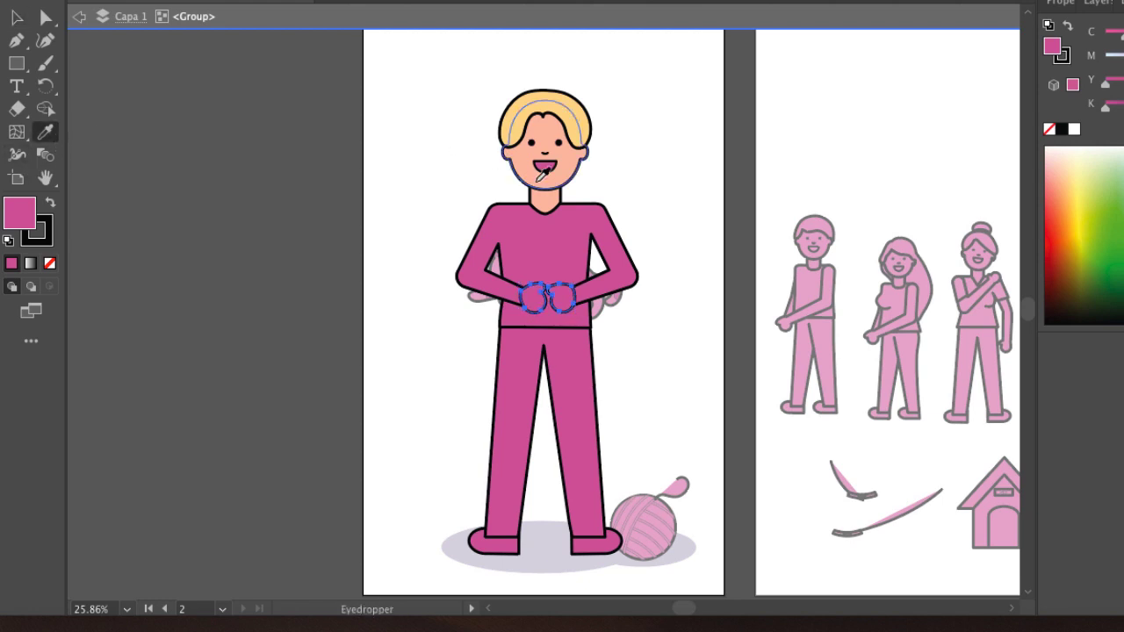
pyautogui.click(533, 160)
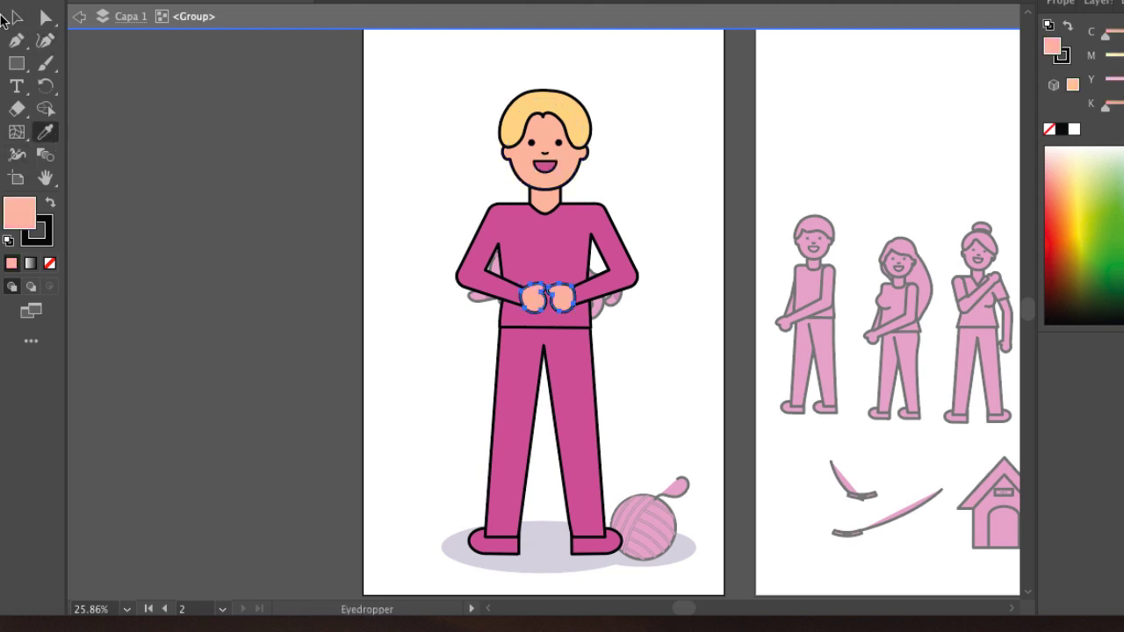
pyautogui.click(15, 17)
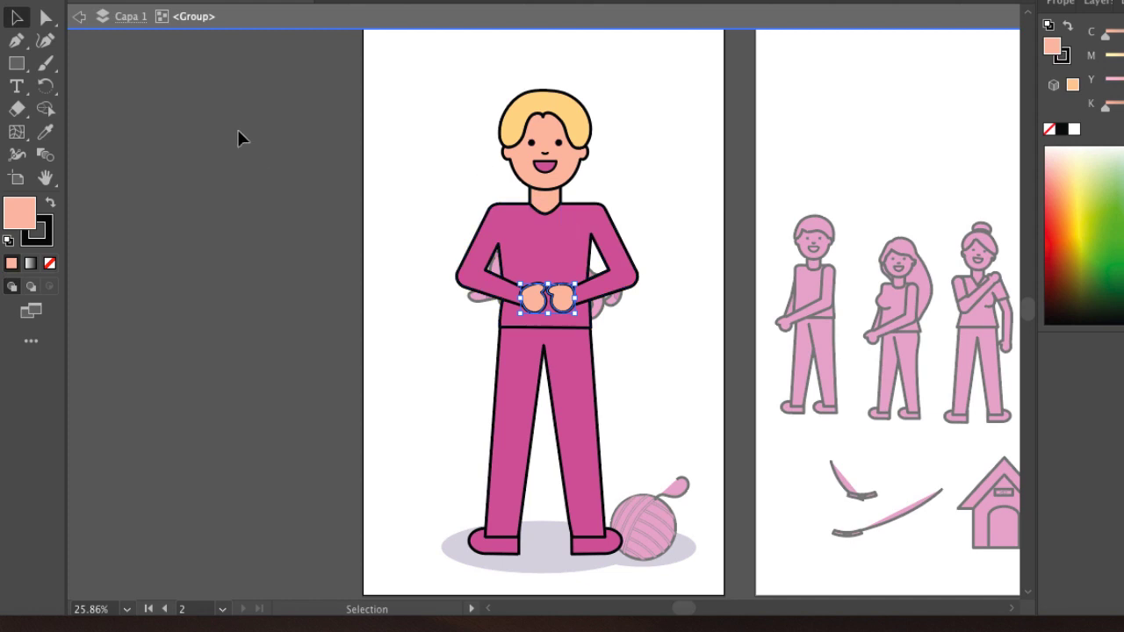
pyautogui.doubleClick(284, 153)
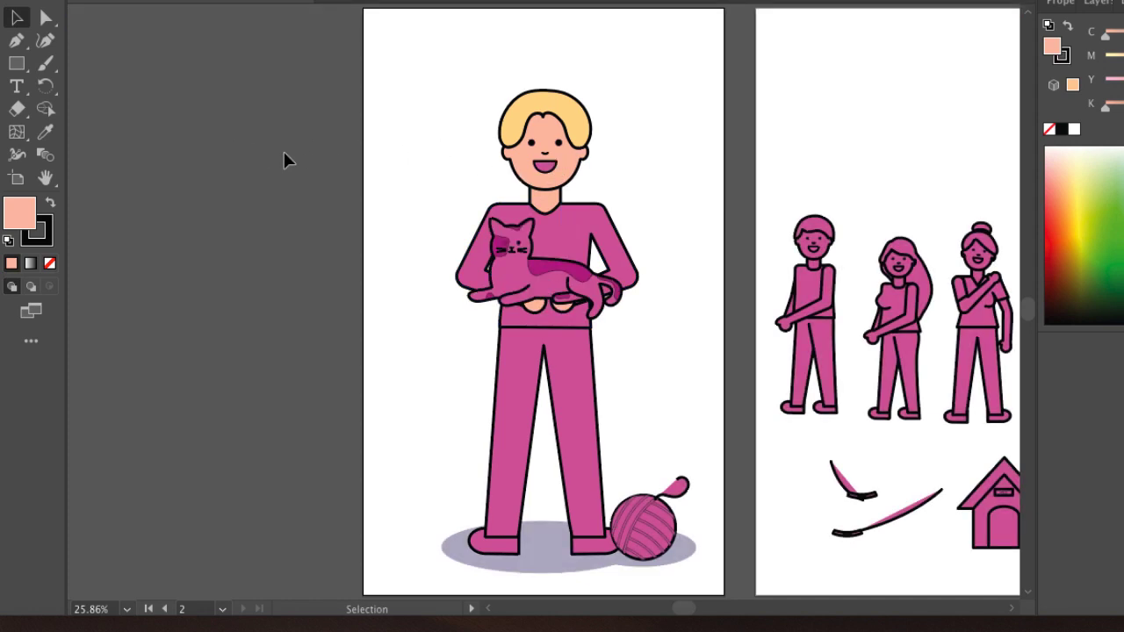
# - Select only the man's sweater body with Direct Selection and fill it with the blue 6E92DB
pyautogui.click(46, 18)
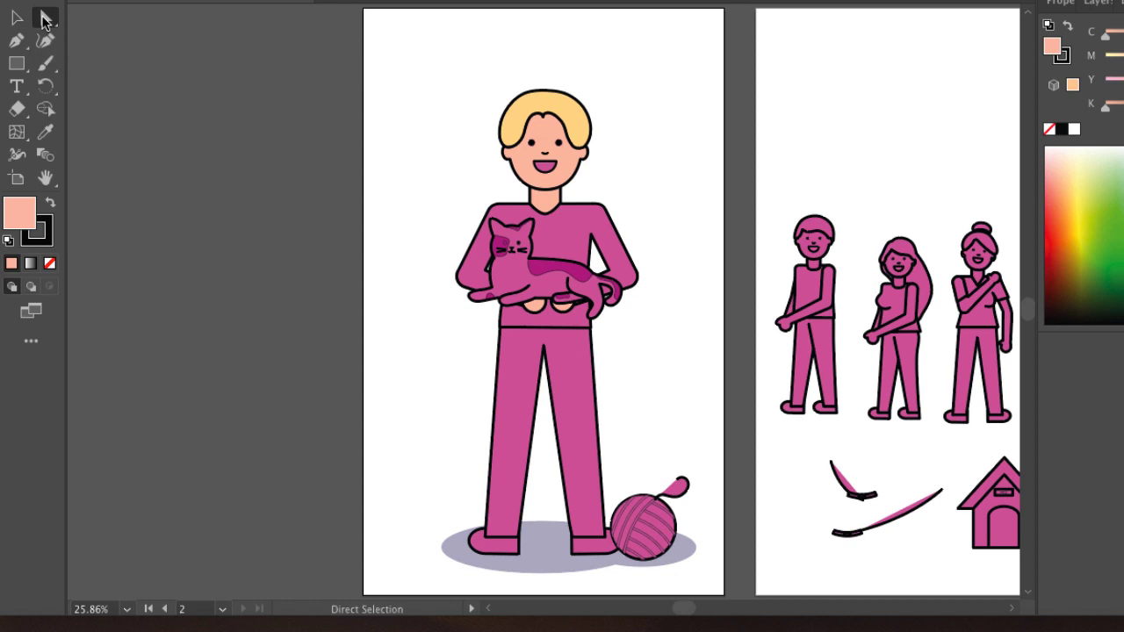
pyautogui.click(589, 226)
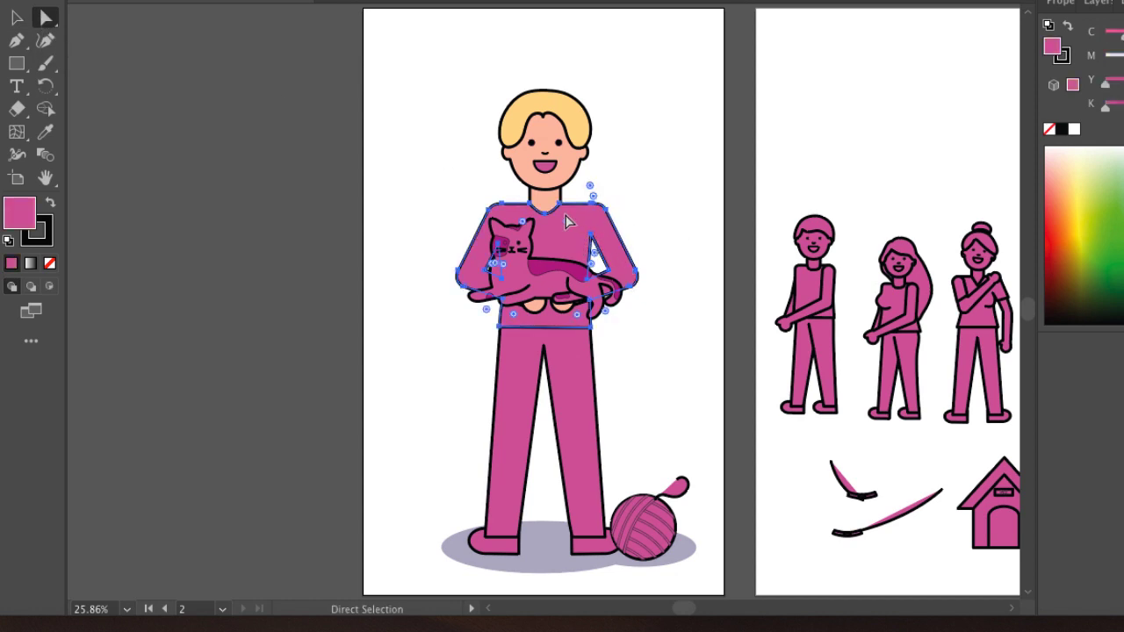
pyautogui.doubleClick(13, 215)
pyautogui.click(345, 184)
pyautogui.click(238, 147)
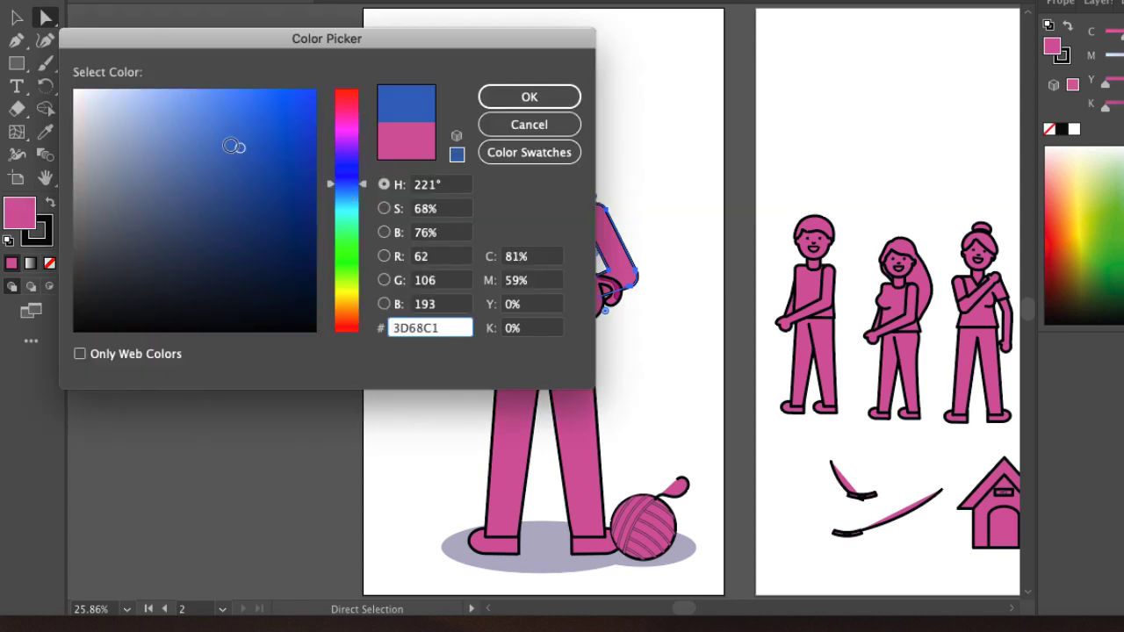
pyautogui.moveTo(238, 148)
pyautogui.mouseDown()
pyautogui.moveTo(114, 150)
pyautogui.moveTo(196, 121)
pyautogui.mouseUp()
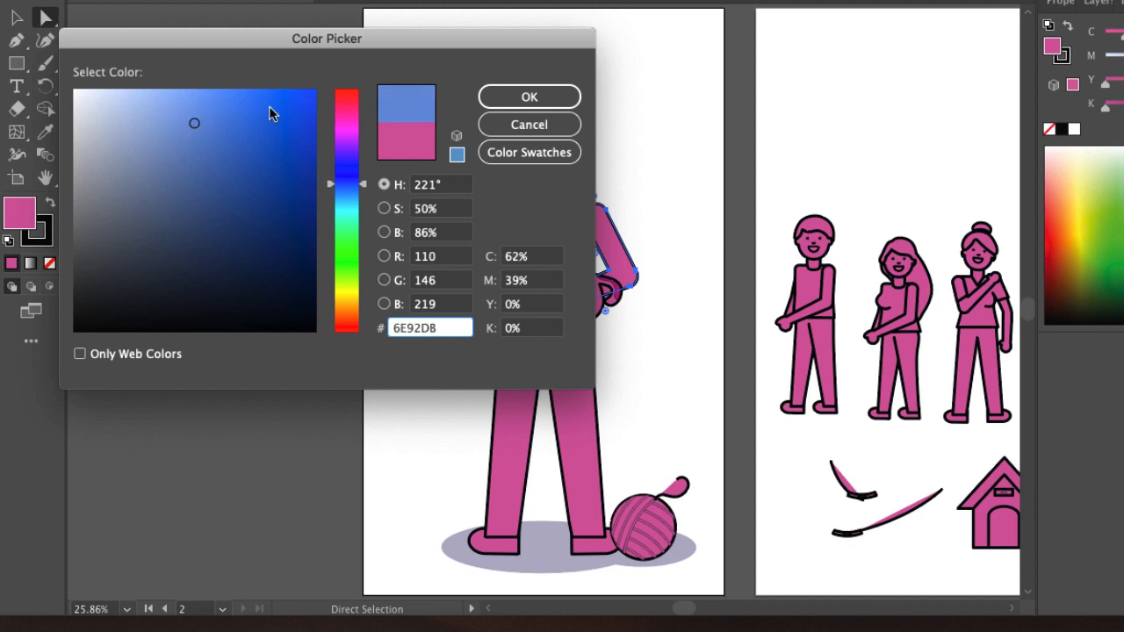
pyautogui.click(538, 99)
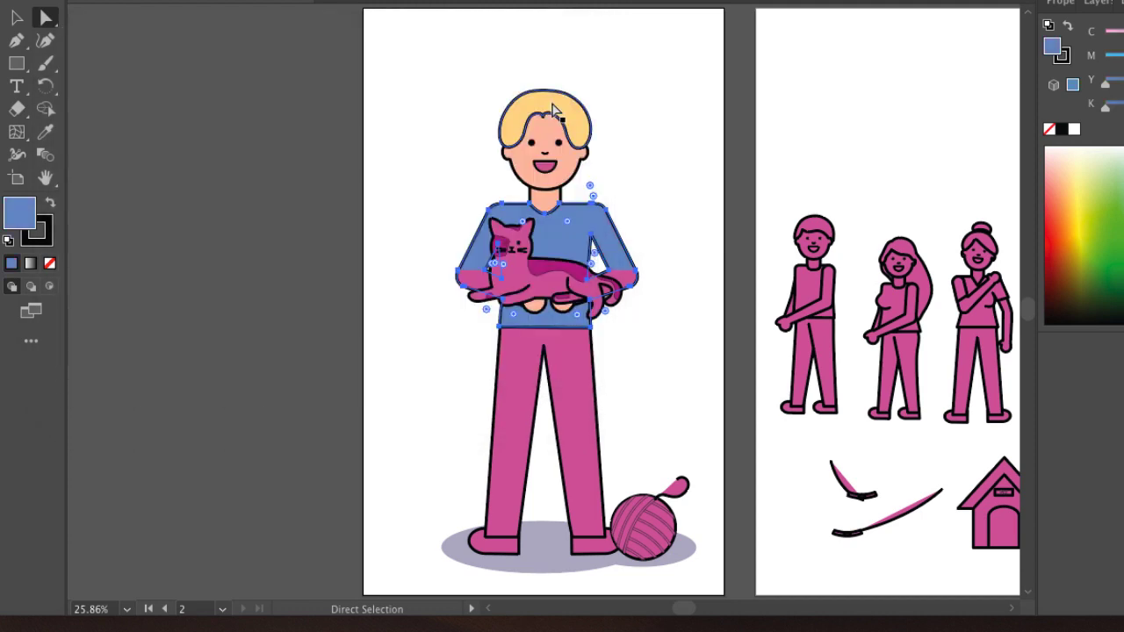
# - Fill the man's trousers with a muted medium brown
pyautogui.click(531, 379)
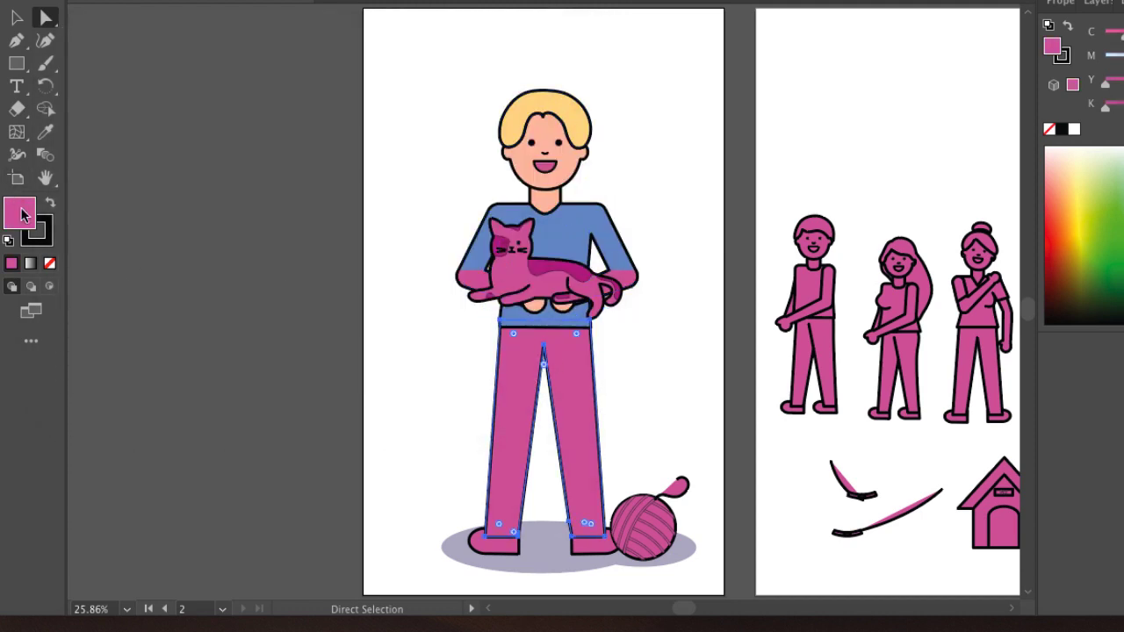
pyautogui.doubleClick(20, 212)
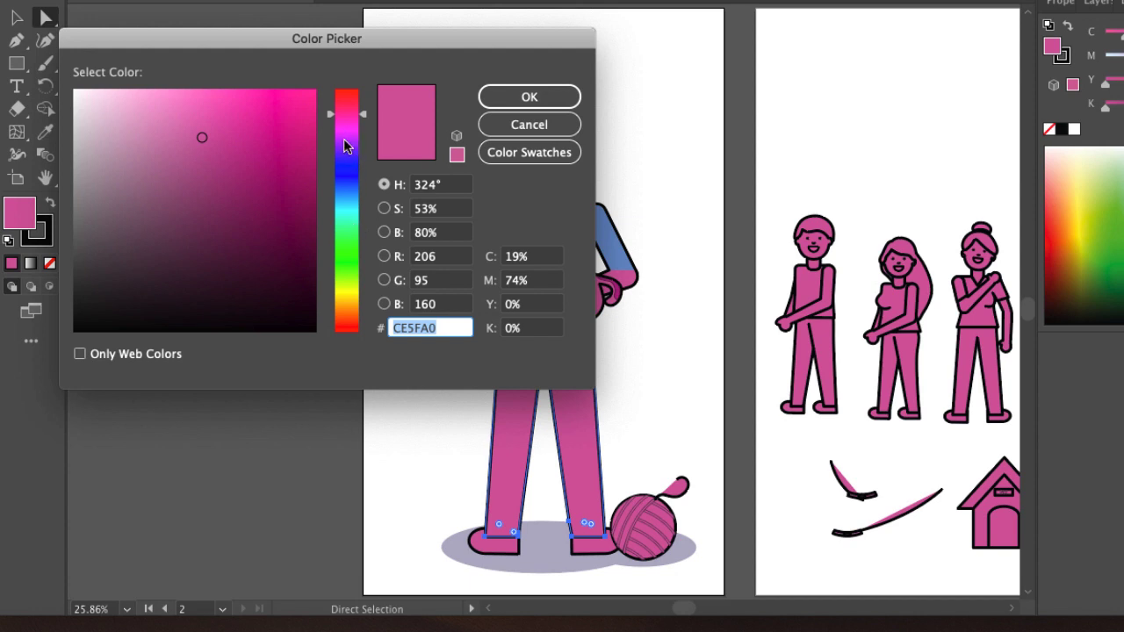
pyautogui.click(348, 307)
pyautogui.moveTo(224, 239)
pyautogui.mouseDown()
pyautogui.moveTo(186, 233)
pyautogui.moveTo(208, 219)
pyautogui.mouseUp()
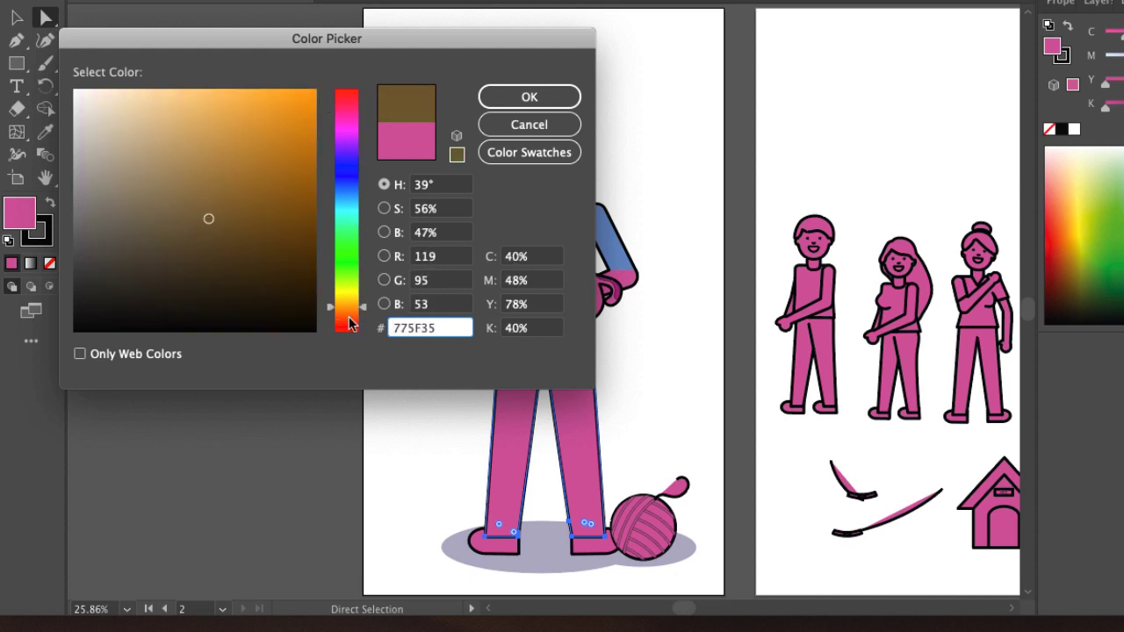
pyautogui.click(350, 317)
pyautogui.moveTo(350, 318); pyautogui.dragTo(350, 314)
pyautogui.moveTo(202, 215); pyautogui.dragTo(181, 212)
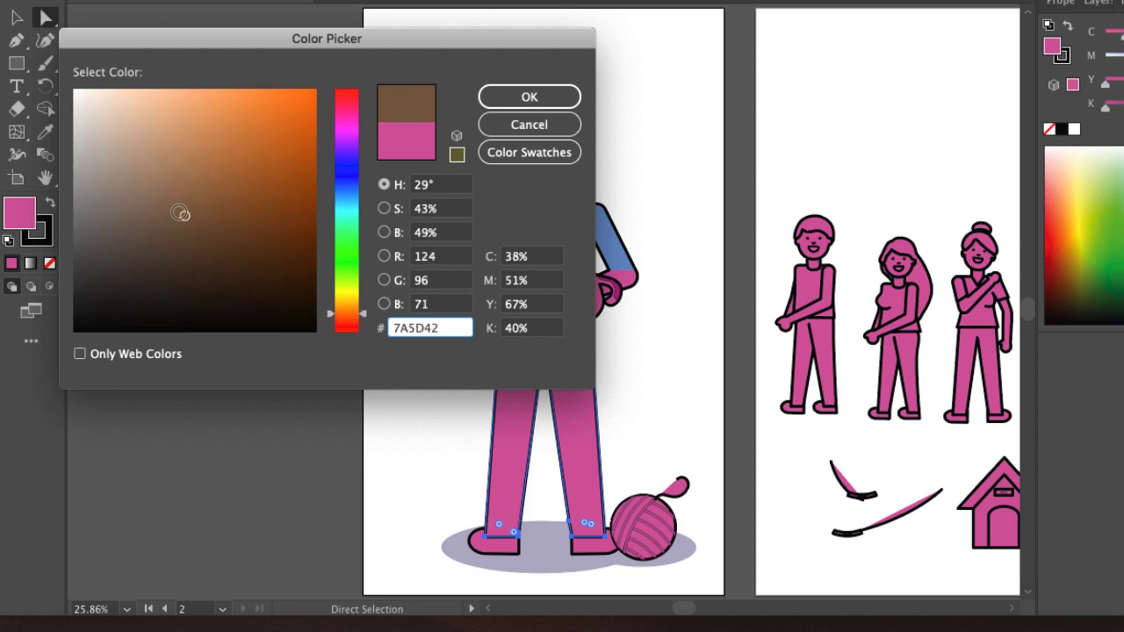
pyautogui.click(529, 97)
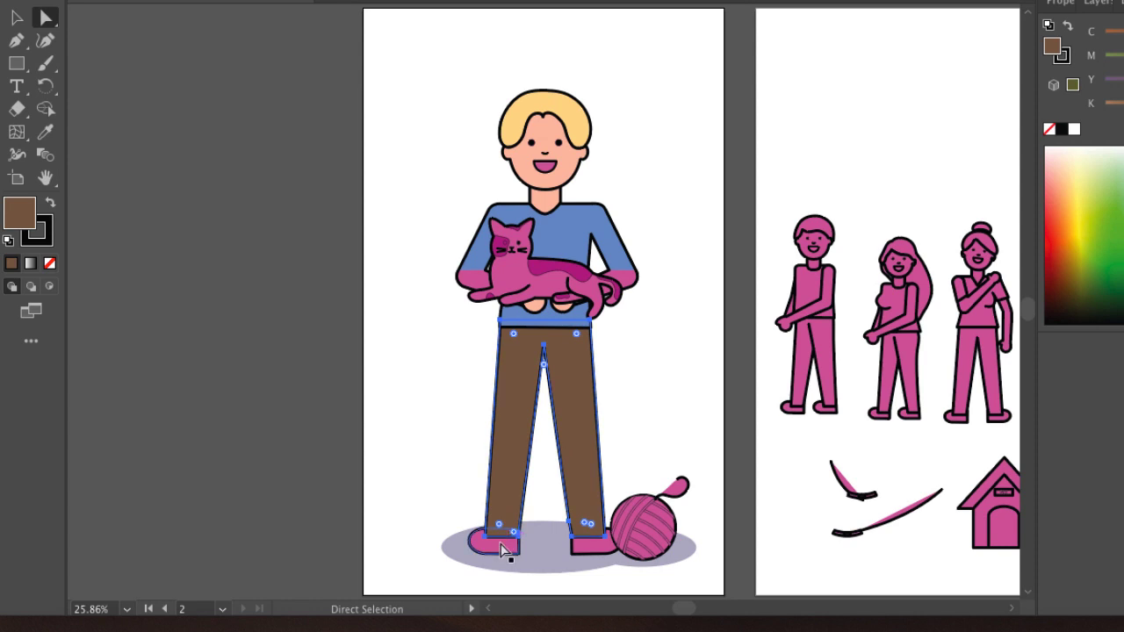
# - Fill both of the man's shoes together with a very dark purple and deselect them
pyautogui.click(507, 546)
pyautogui.keyDown('shift'); pyautogui.click(602, 551); pyautogui.keyUp('shift')
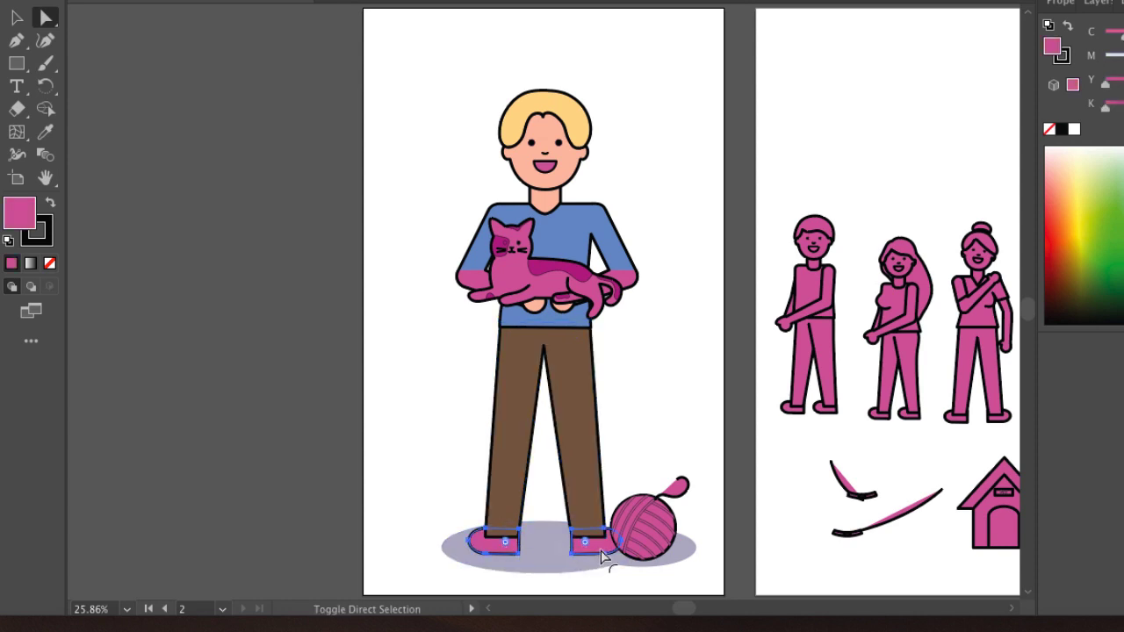
pyautogui.doubleClick(26, 221)
pyautogui.moveTo(231, 281)
pyautogui.mouseDown()
pyautogui.moveTo(126, 281)
pyautogui.moveTo(105, 254)
pyautogui.moveTo(123, 266)
pyautogui.mouseUp()
pyautogui.click(527, 97)
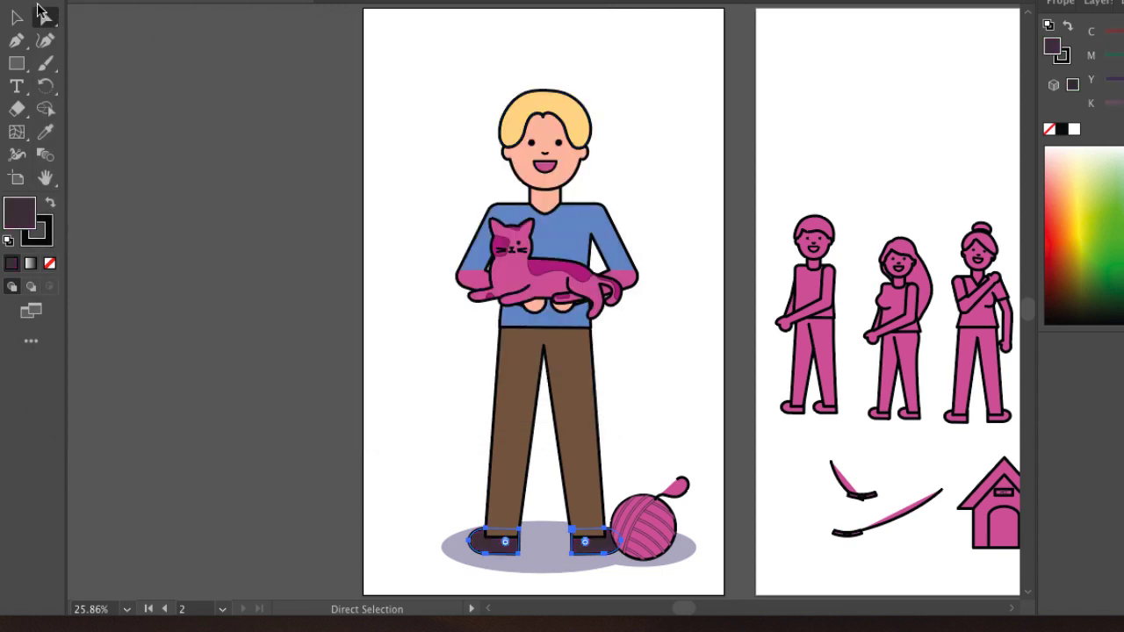
pyautogui.click(27, 16)
pyautogui.click(426, 102)
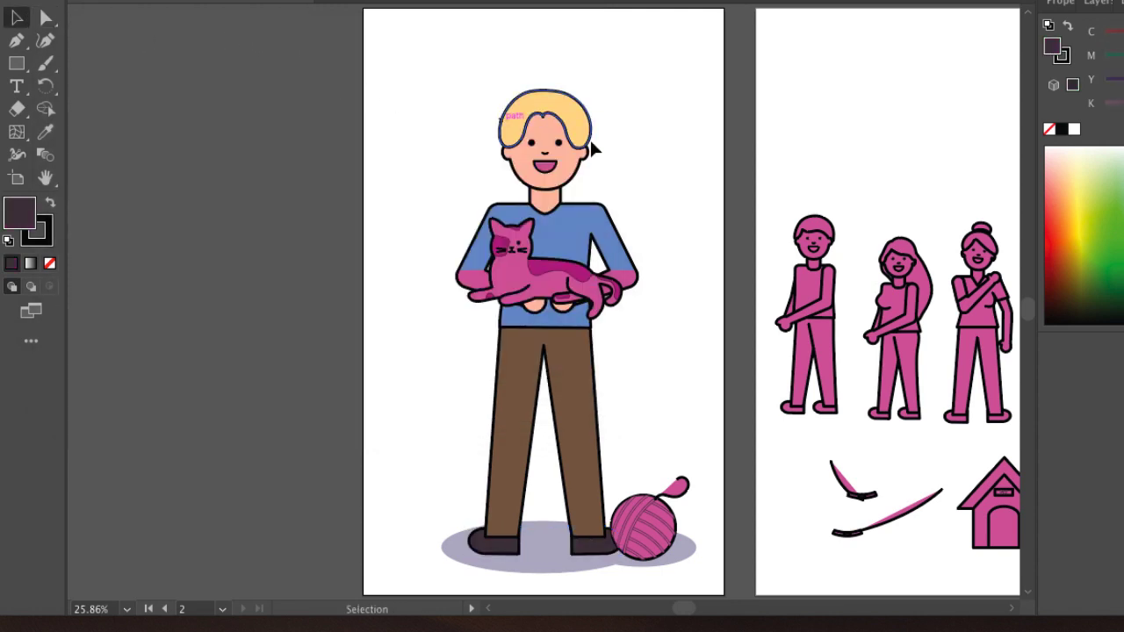
# - Isolate the man's group and fill both forearms with the sweater's blue using the Eyedropper
pyautogui.click(578, 169)
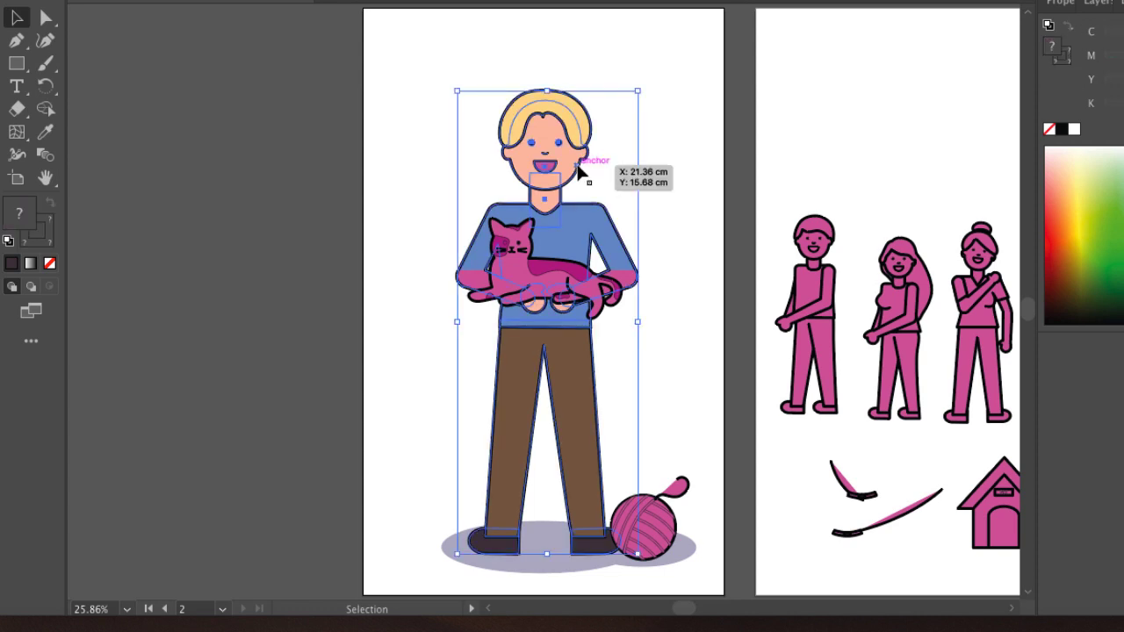
pyautogui.doubleClick(579, 170)
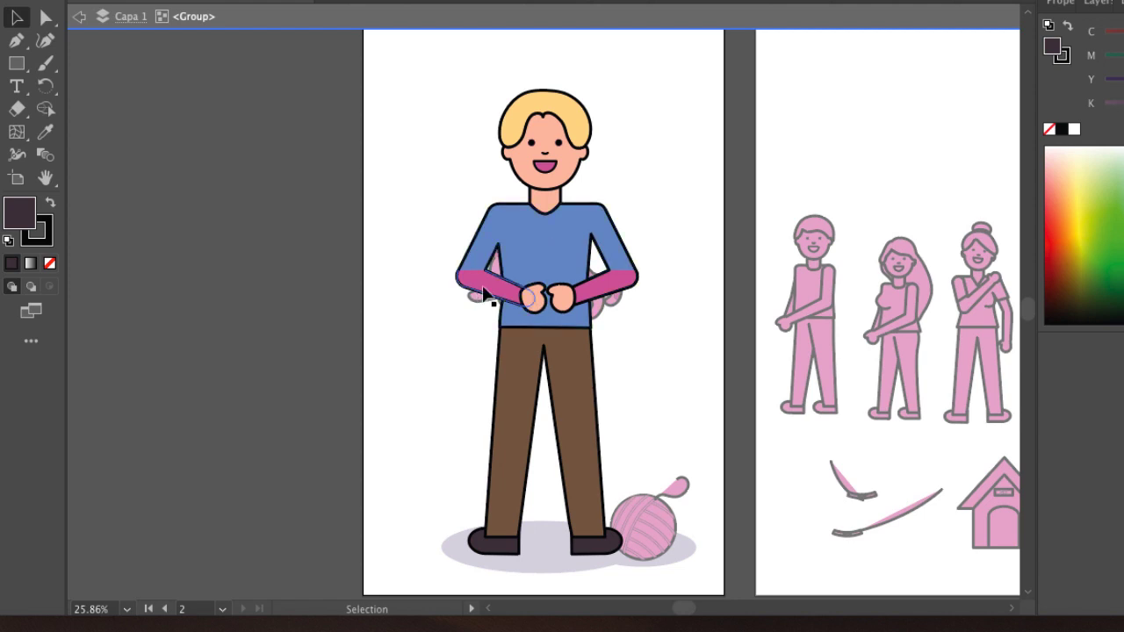
pyautogui.click(602, 289)
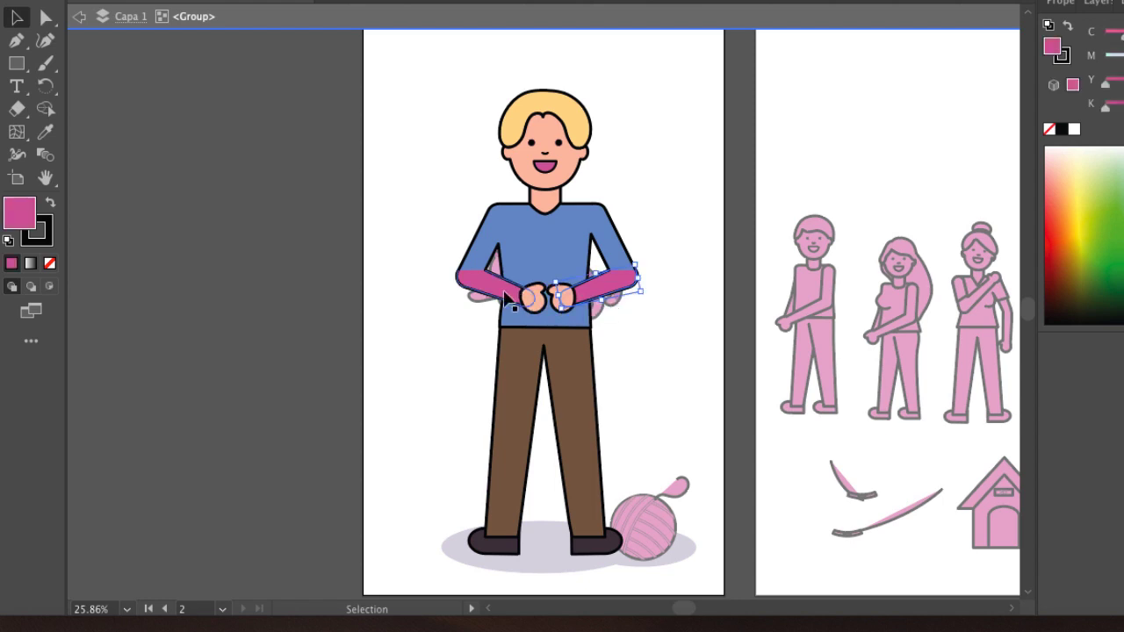
pyautogui.keyDown('shift'); pyautogui.click(491, 295); pyautogui.keyUp('shift')
pyautogui.click(46, 131)
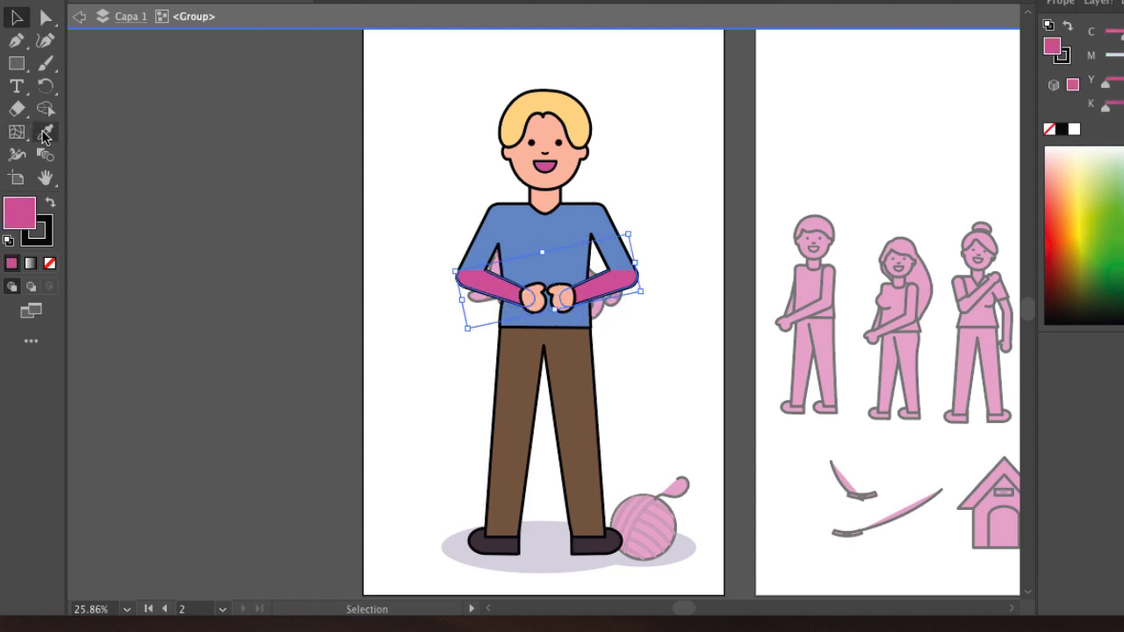
pyautogui.click(518, 219)
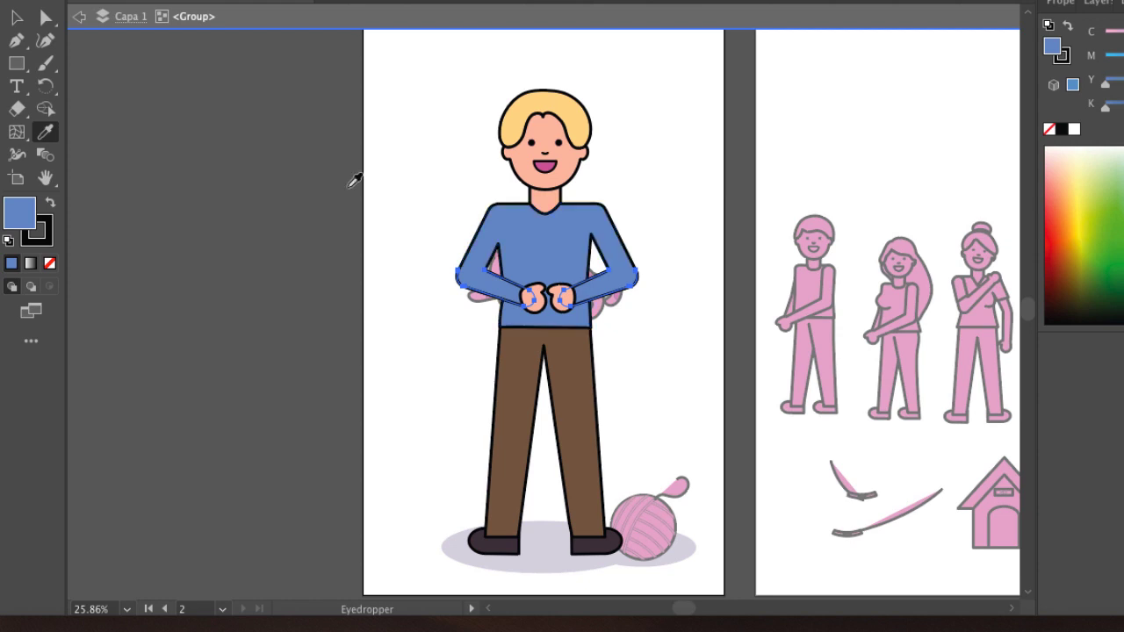
pyautogui.click(17, 17)
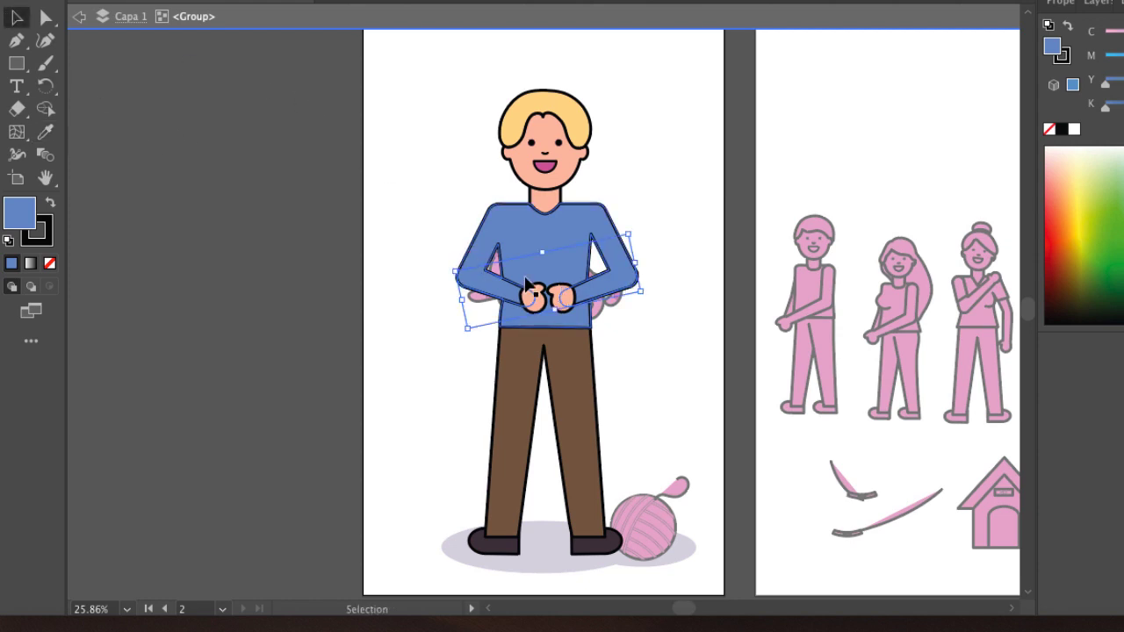
# - Isolate the man's mouth, fill it with the dark purple 5B4352, and leave group isolation
pyautogui.click(552, 170)
pyautogui.doubleClick(551, 169)
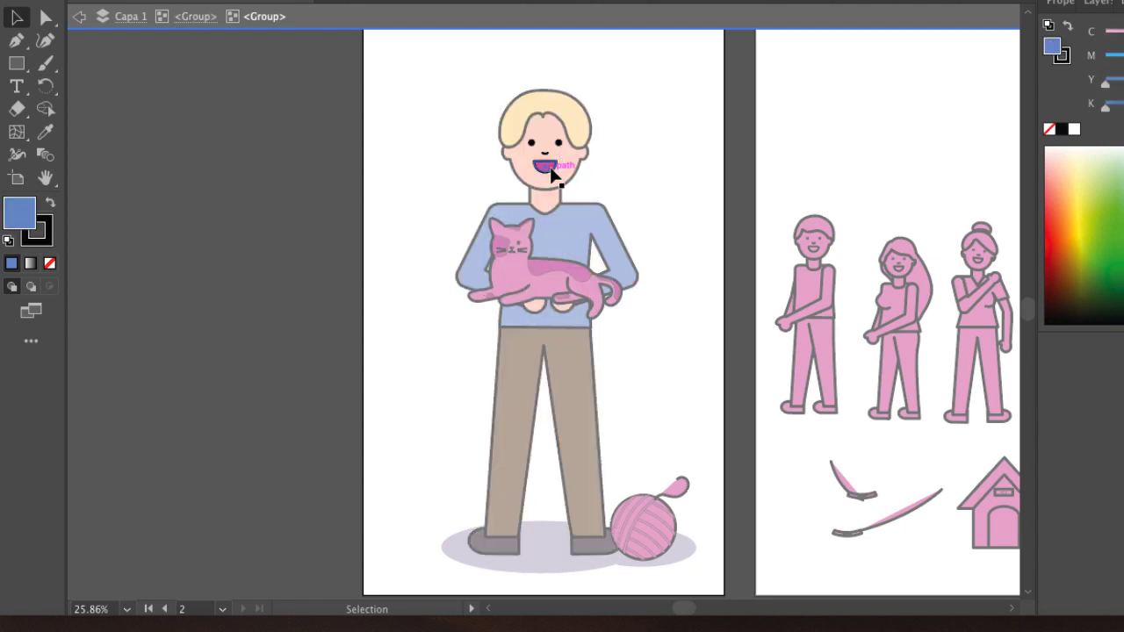
pyautogui.doubleClick(32, 223)
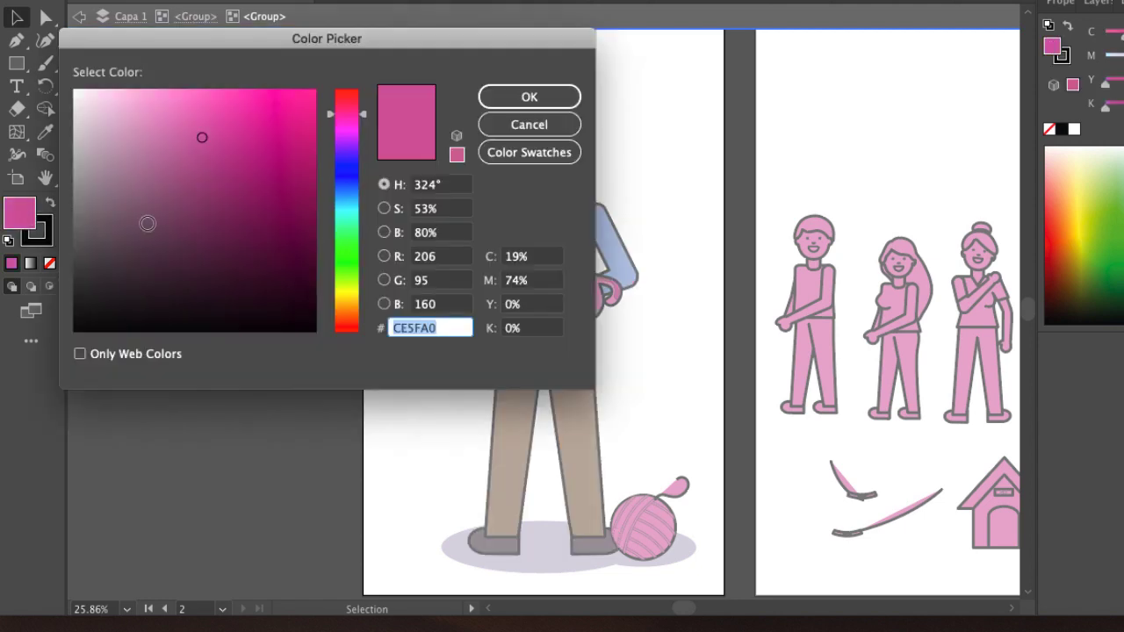
pyautogui.moveTo(146, 221)
pyautogui.mouseDown()
pyautogui.moveTo(166, 221)
pyautogui.moveTo(146, 252)
pyautogui.moveTo(137, 245)
pyautogui.mouseUp()
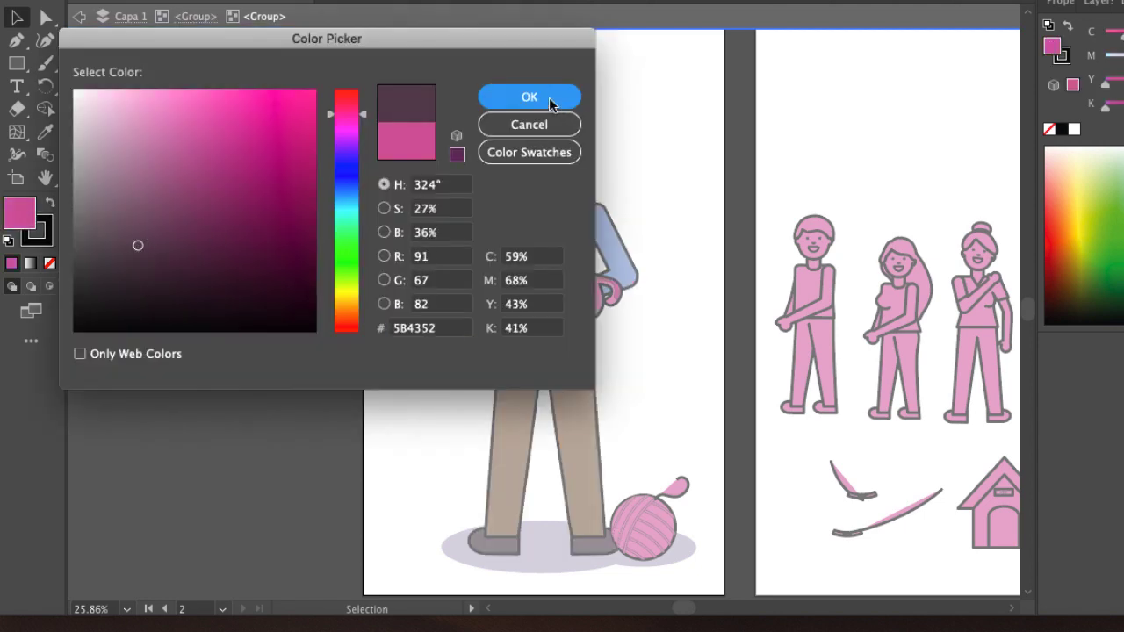
pyautogui.click(529, 97)
pyautogui.doubleClick(705, 117)
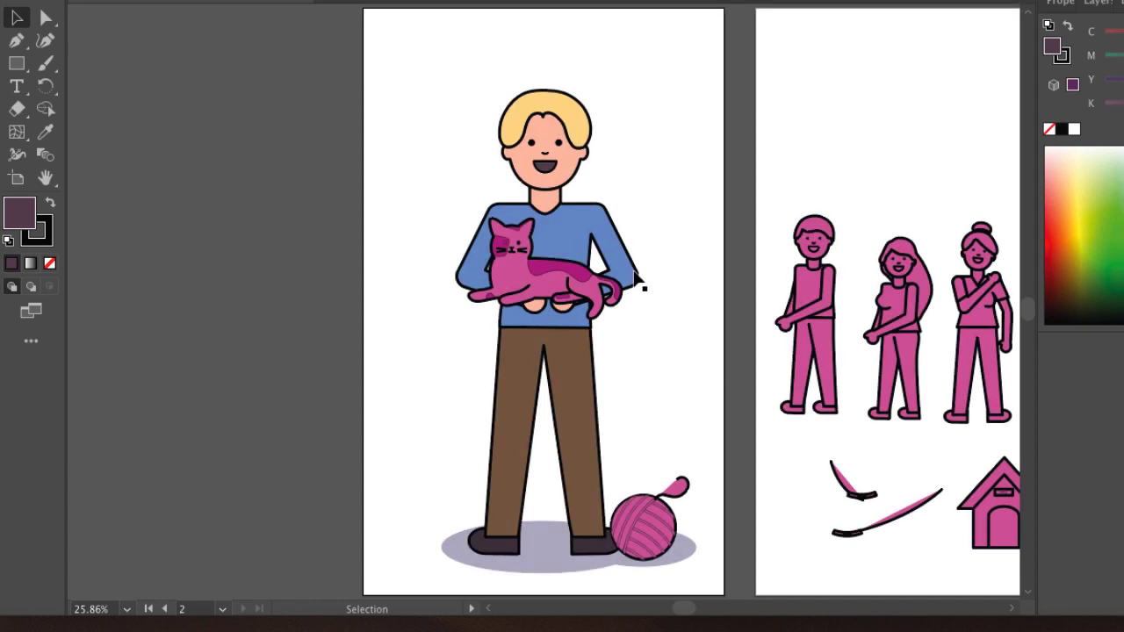
# - Ungroup the man figure and check that its sweater can be selected separately
pyautogui.click(477, 285)
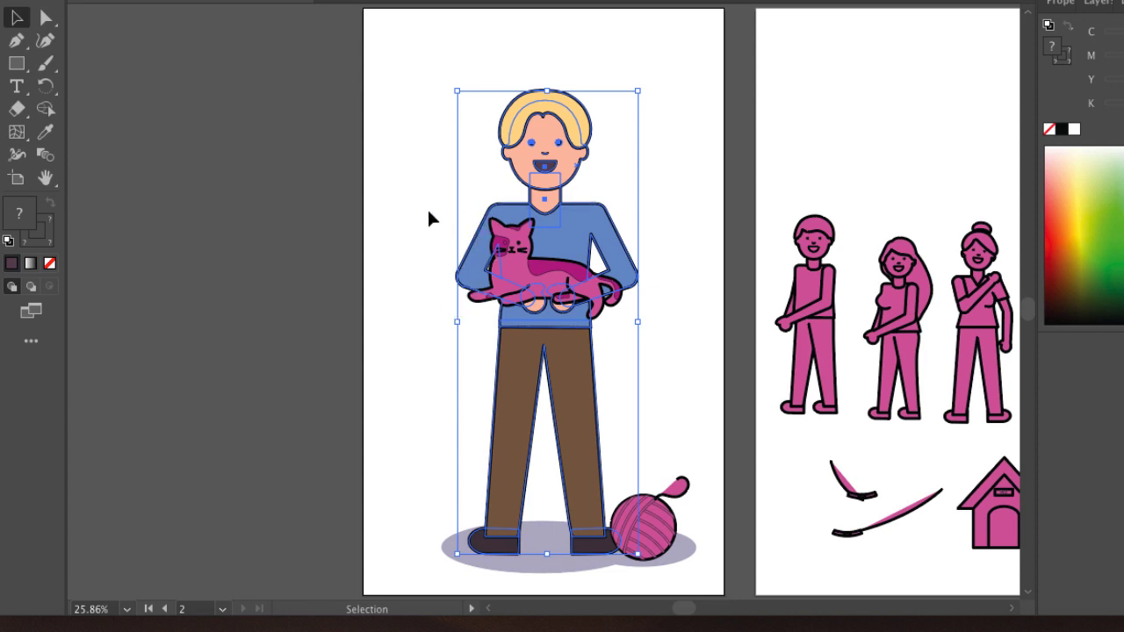
pyautogui.rightClick(523, 156)
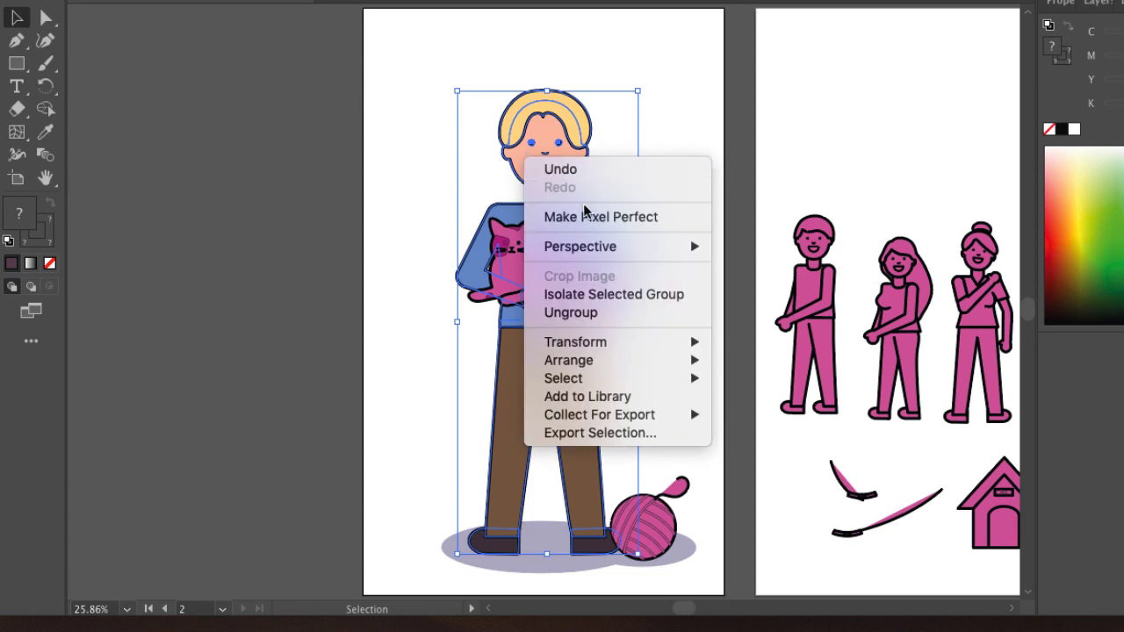
pyautogui.click(584, 312)
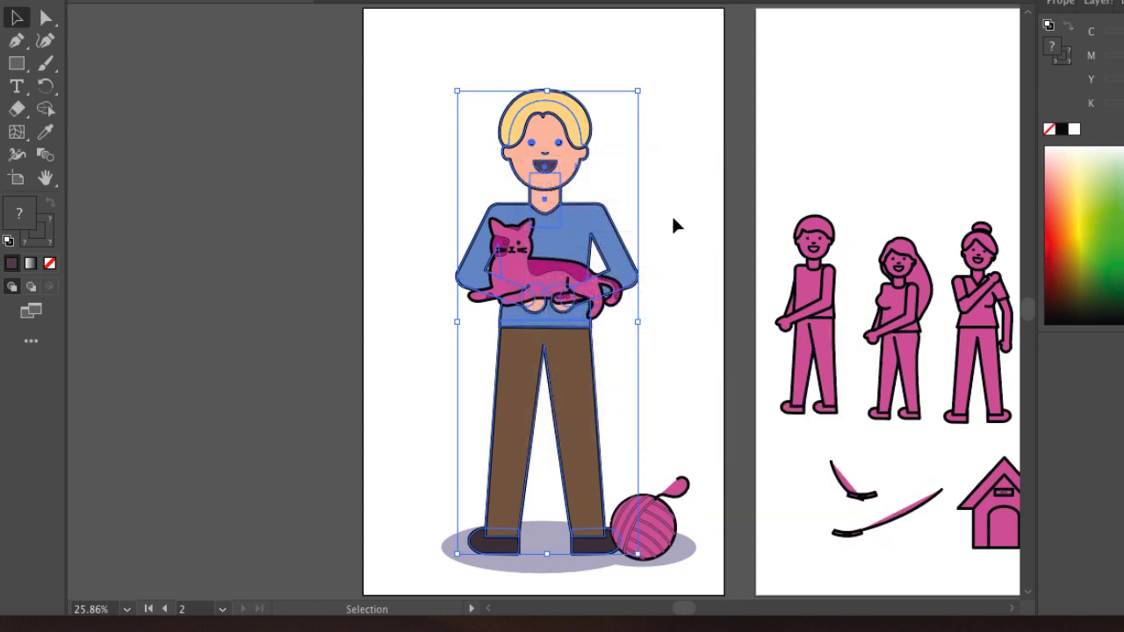
pyautogui.click(679, 218)
pyautogui.click(576, 123)
pyautogui.click(573, 222)
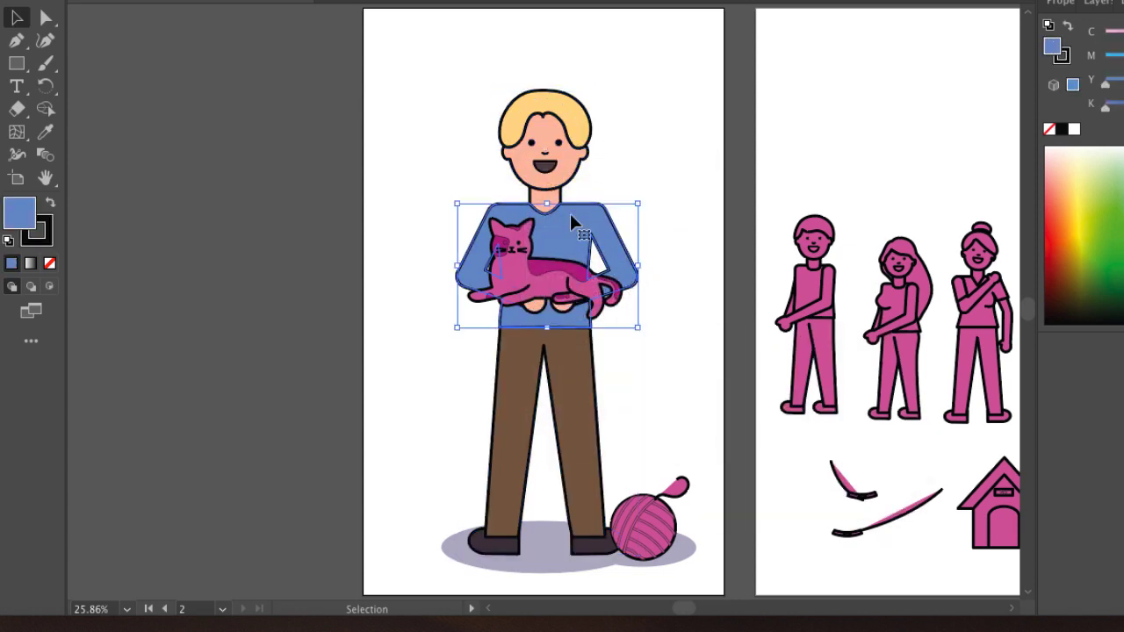
# - Select both of the man's forearms and hands, bring them to the front over the cat, and deselect them
pyautogui.click(639, 285)
pyautogui.moveTo(642, 293); pyautogui.dragTo(563, 301)
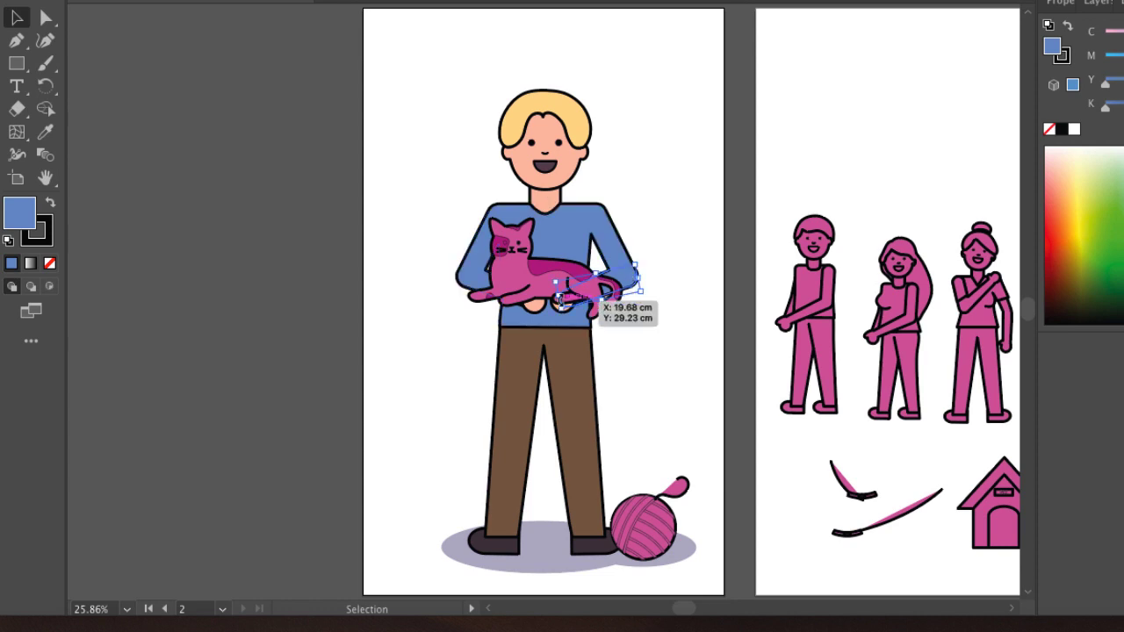
pyautogui.keyDown('shift'); pyautogui.click(485, 301); pyautogui.keyUp('shift')
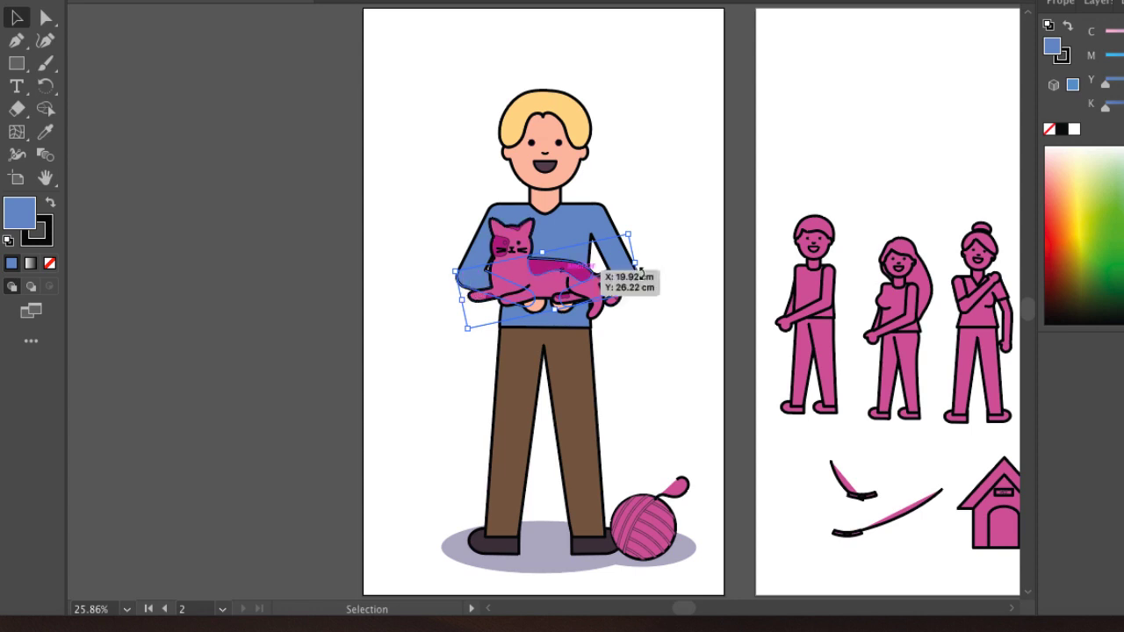
pyautogui.keyDown('shift'); pyautogui.click(558, 320); pyautogui.keyUp('shift')
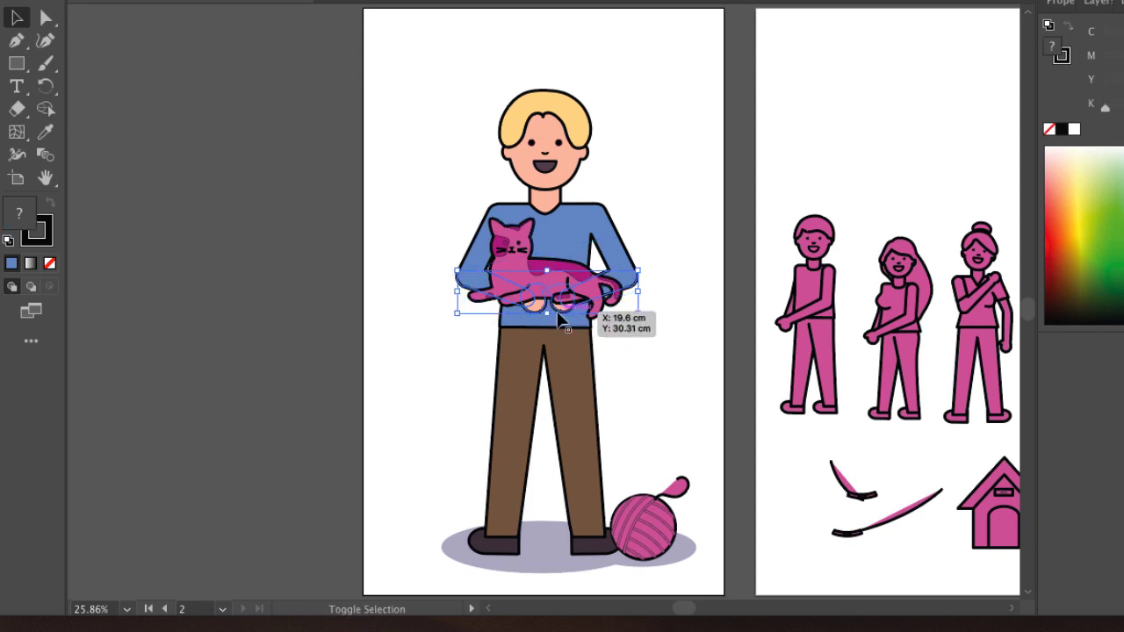
pyautogui.rightClick(627, 278)
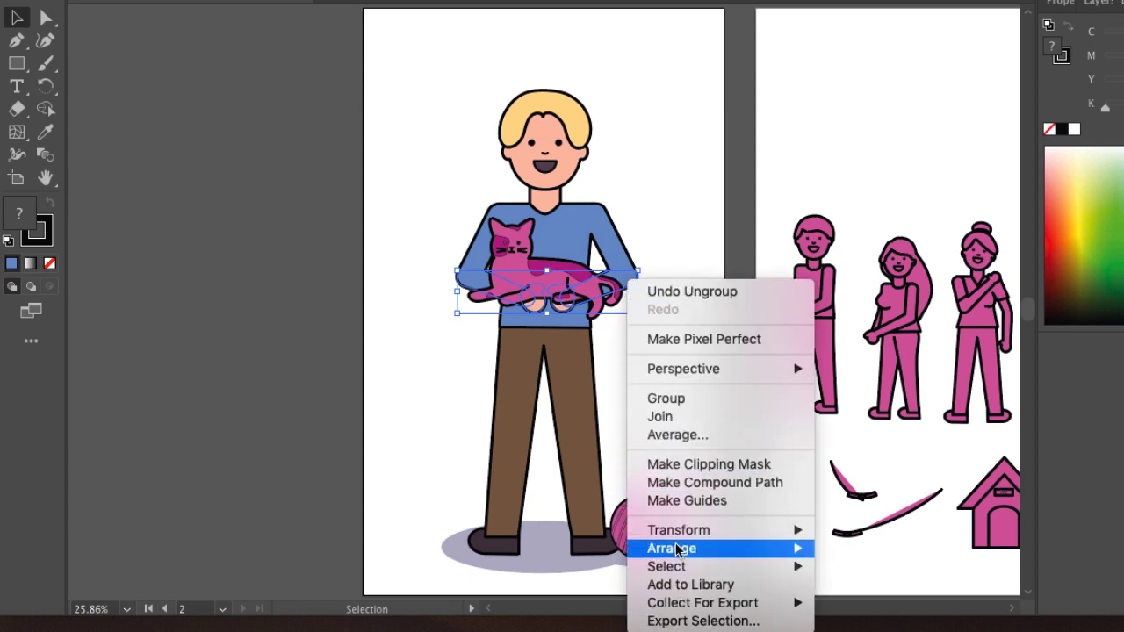
pyautogui.moveTo(676, 550)
pyautogui.click(854, 534)
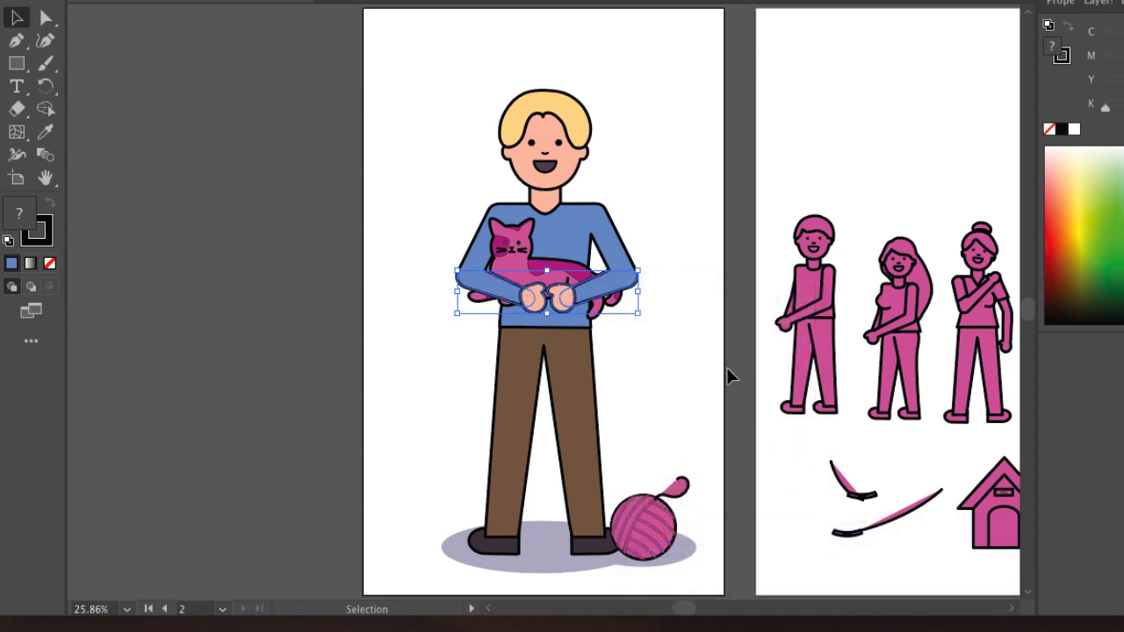
pyautogui.click(699, 348)
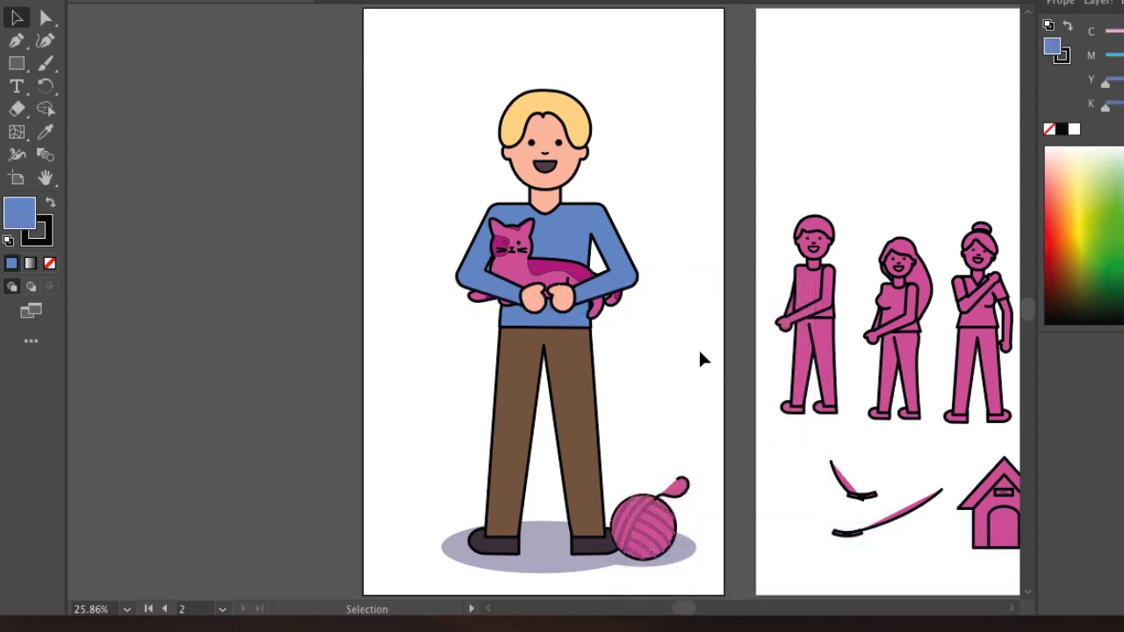
# - Nudge the cat slightly upward so it sits higher against the man's chest
pyautogui.click(517, 270)
pyautogui.click(570, 226)
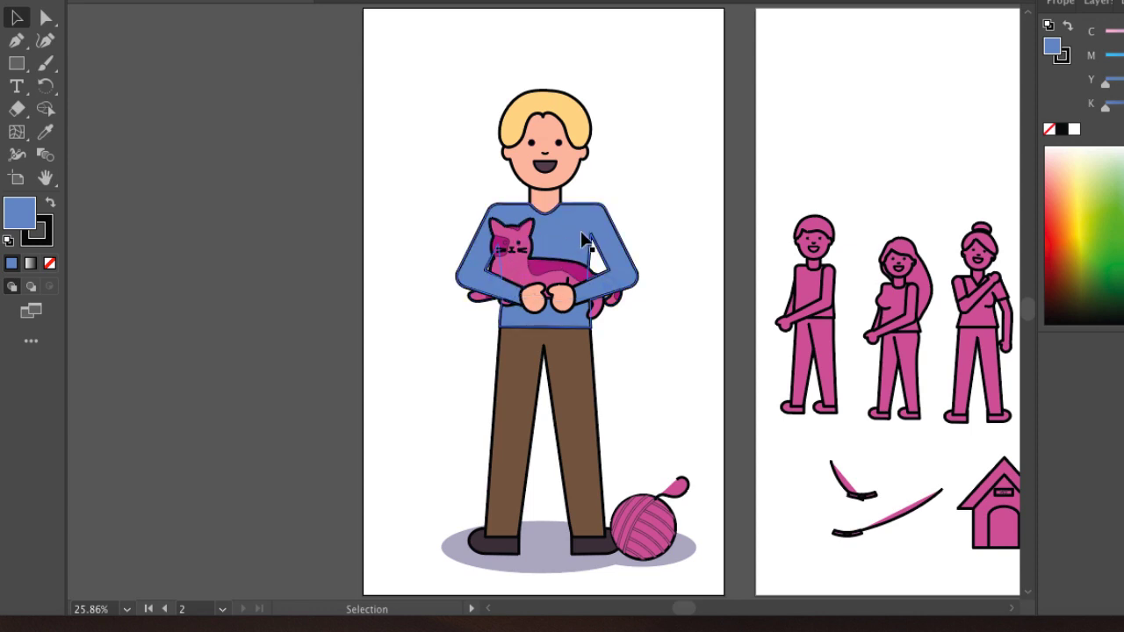
pyautogui.keyDown('shift'); pyautogui.click(547, 262); pyautogui.keyUp('shift')
pyautogui.press('Up')
pyautogui.press('Up')
pyautogui.press('Up')
pyautogui.press('Up')
pyautogui.press('Up')
pyautogui.press('Up')
pyautogui.press('Up')
pyautogui.press('Up')
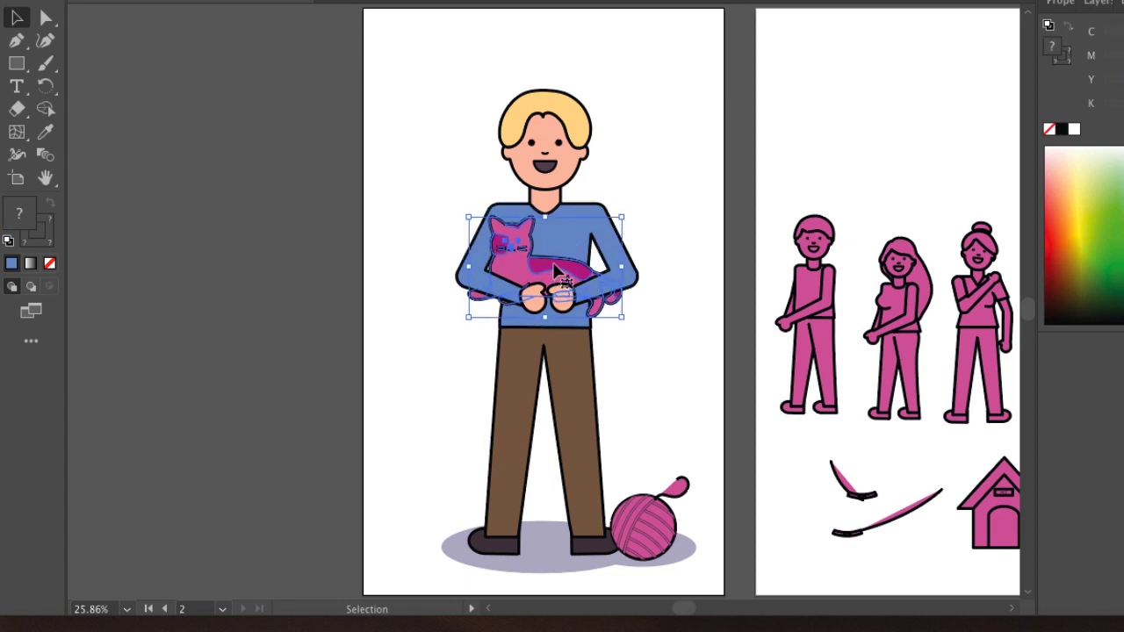
pyautogui.press('Up')
pyautogui.press('Up')
pyautogui.press('Up')
pyautogui.press('Up')
pyautogui.press('Up')
pyautogui.press('Up')
pyautogui.press('Up')
pyautogui.press('Up')
pyautogui.press('Up')
pyautogui.press('Up')
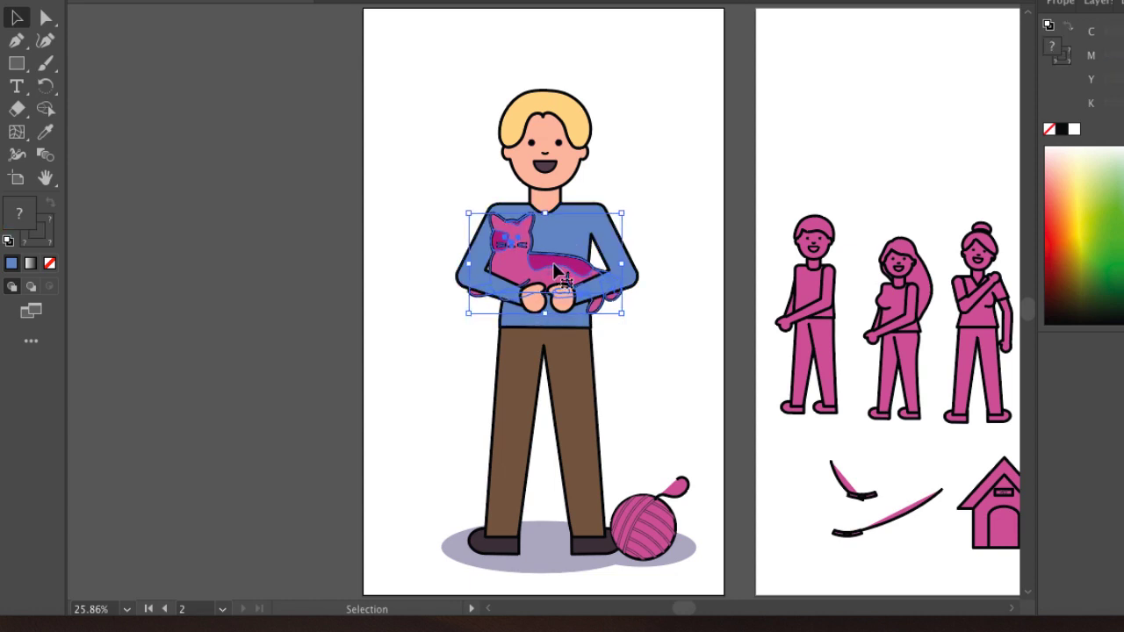
pyautogui.press('Up')
pyautogui.press('Up')
pyautogui.press('Up')
pyautogui.press('Up')
pyautogui.press('Up')
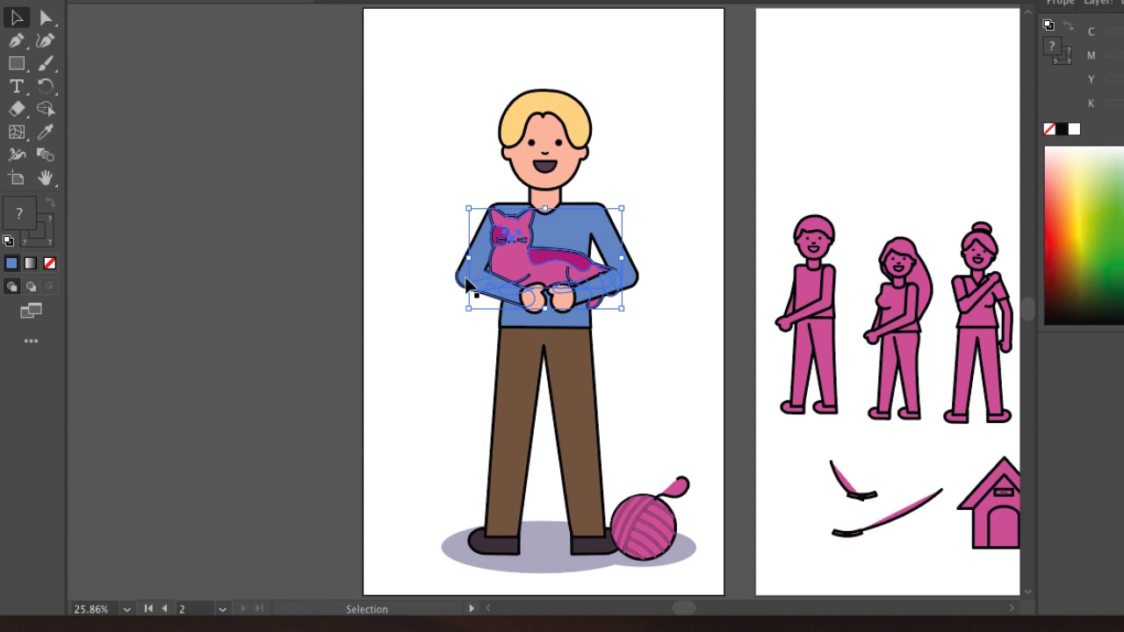
# - Bring the cat group to the front of the man's arms
pyautogui.rightClick(523, 260)
pyautogui.moveTo(629, 463)
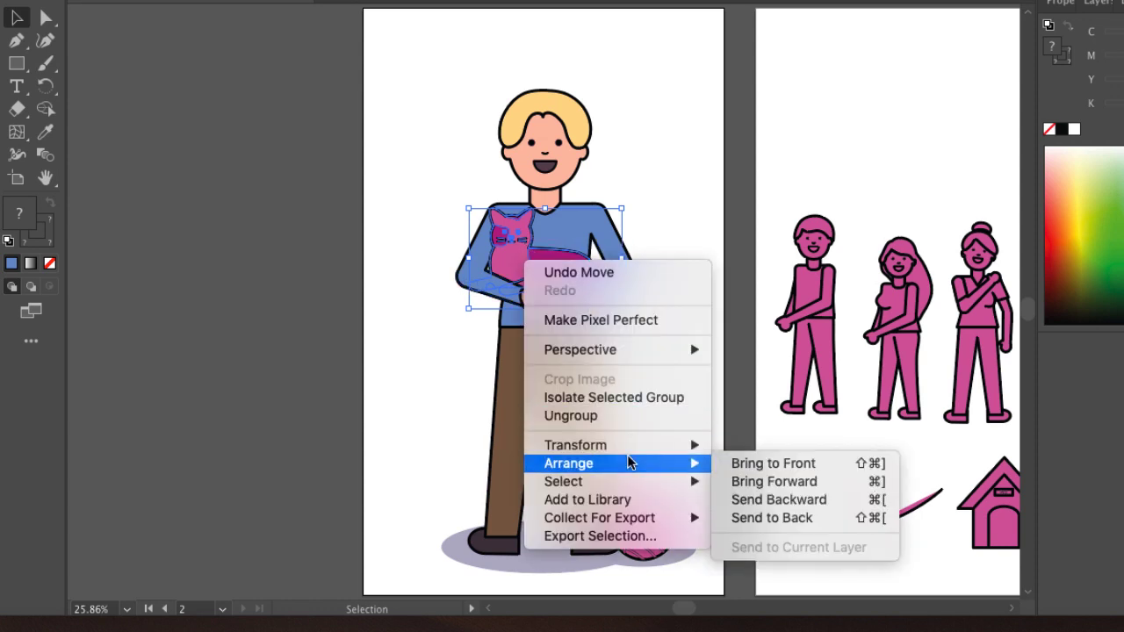
pyautogui.click(768, 463)
# - Bring both of the man's hands and the forearm beside the cat's tail to the front, and deselect them
pyautogui.click(580, 295)
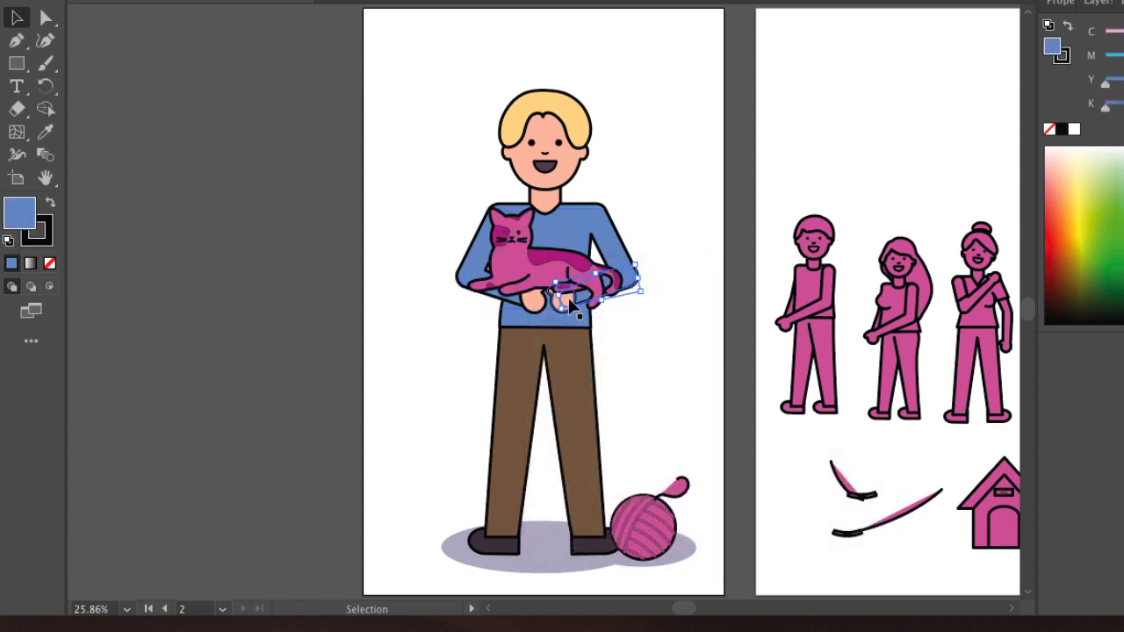
pyautogui.keyDown('shift'); pyautogui.click(539, 308); pyautogui.keyUp('shift')
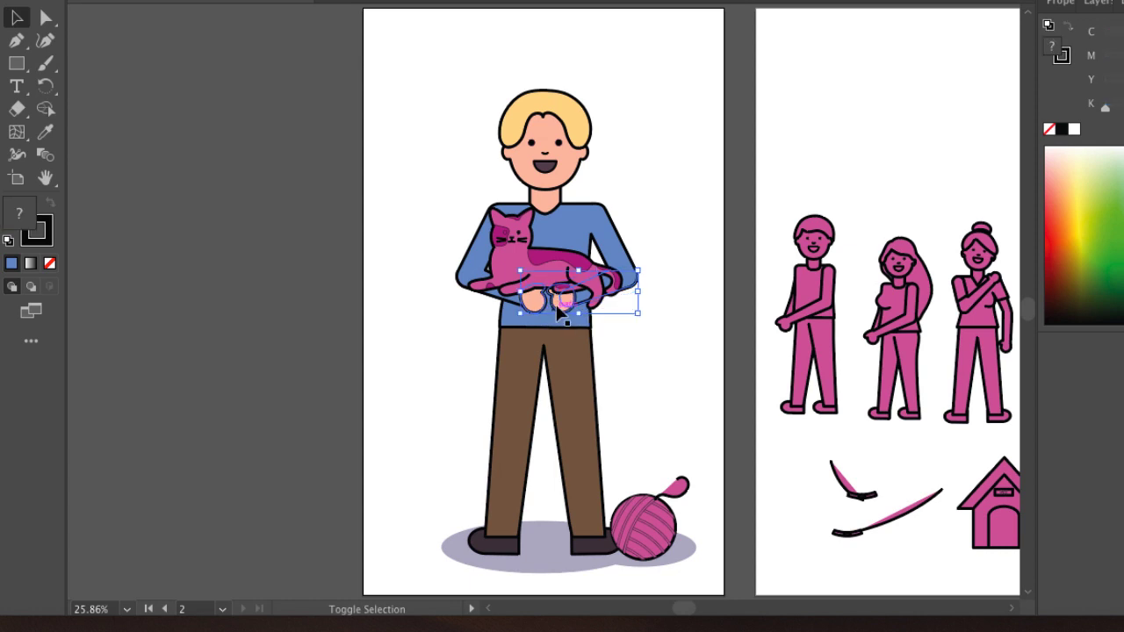
pyautogui.rightClick(630, 286)
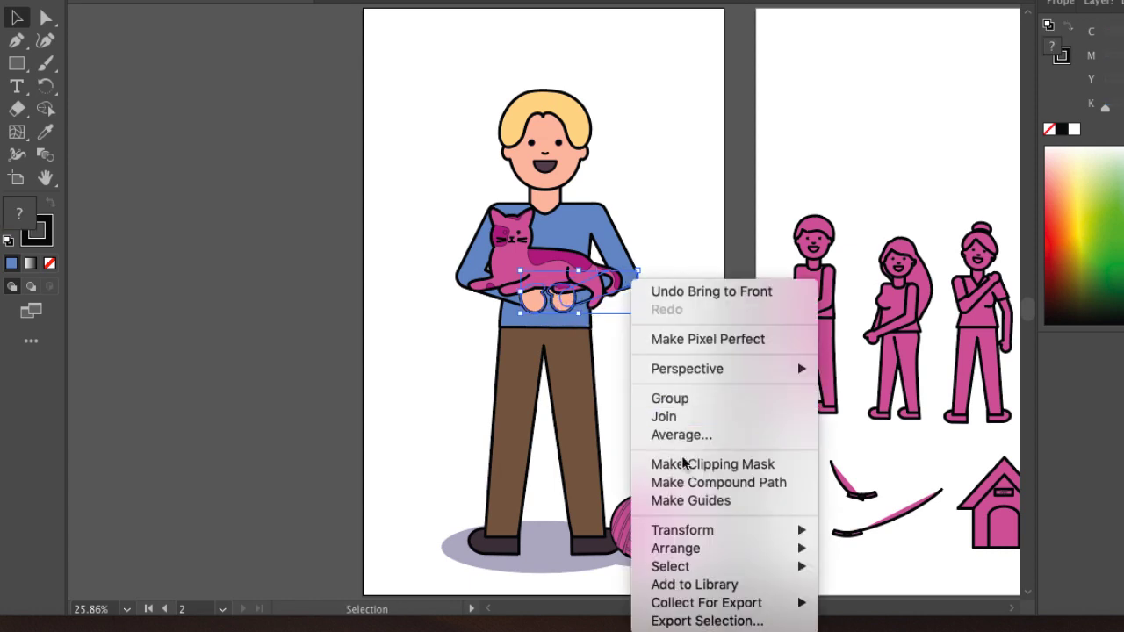
pyautogui.moveTo(677, 548)
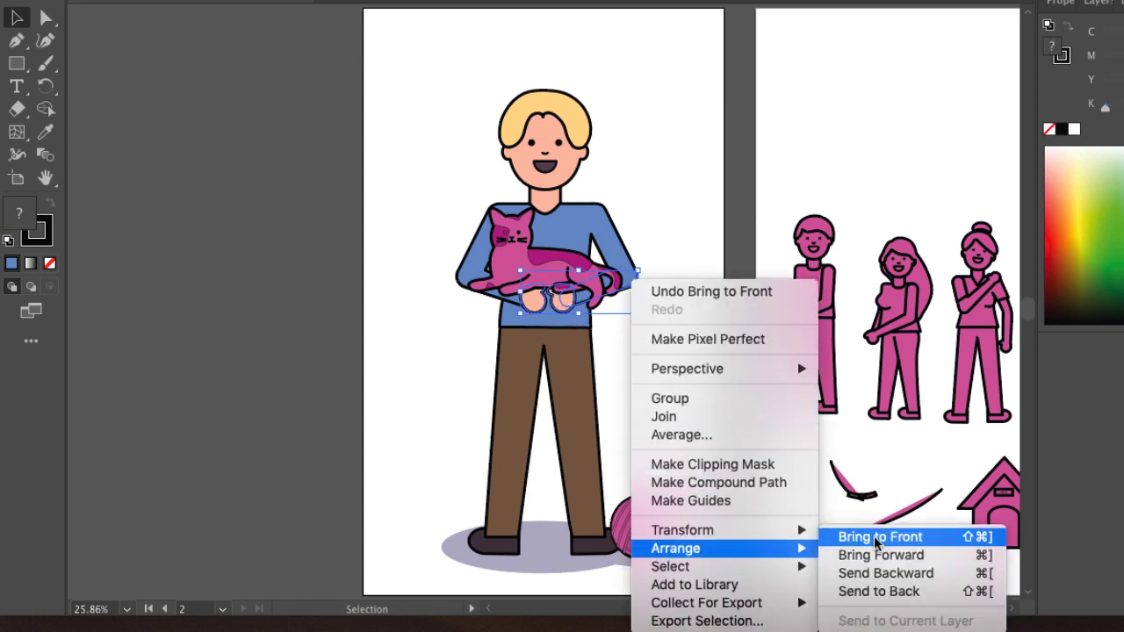
pyautogui.click(877, 537)
pyautogui.click(672, 376)
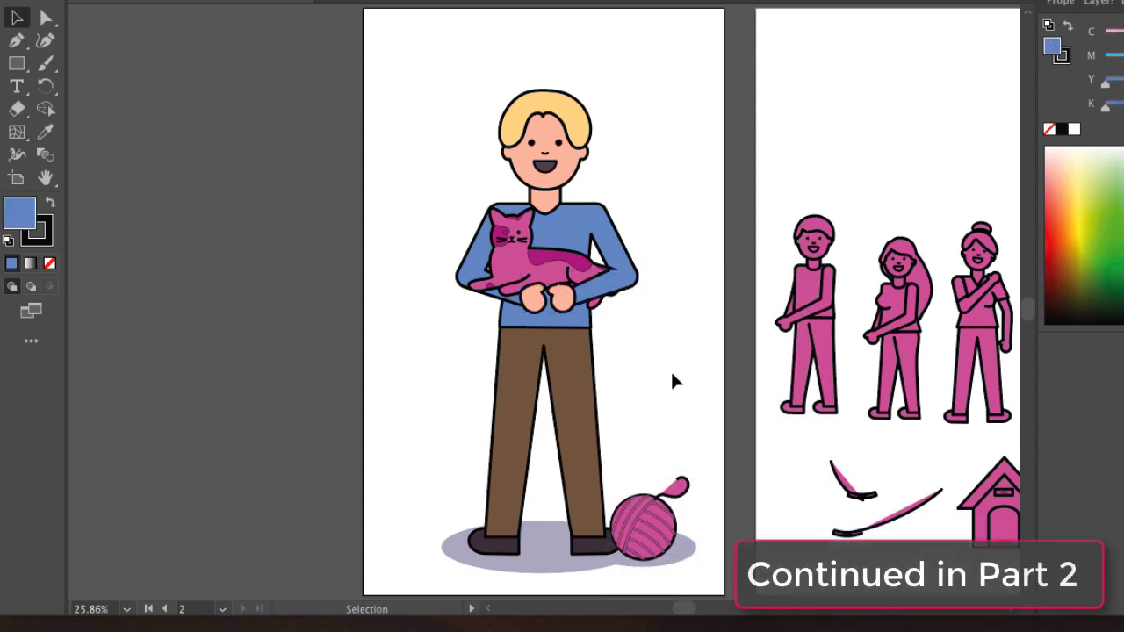
# - Fine-tune the cat's horizontal placement in the man's arms by nudging it slightly left and back right
pyautogui.click(548, 283)
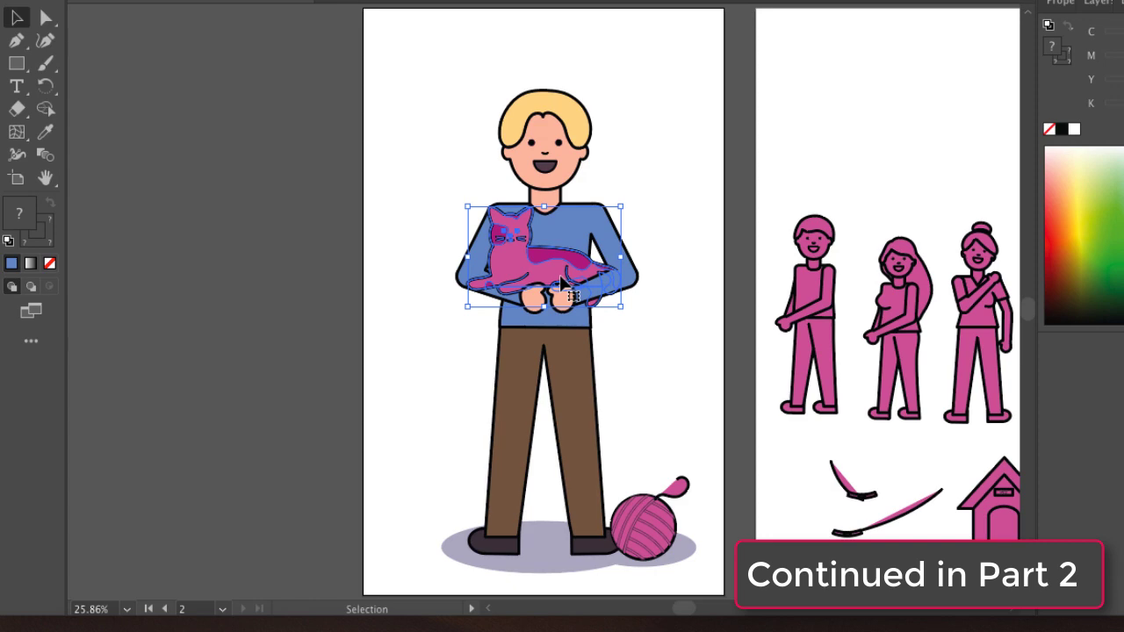
pyautogui.press('Left')
pyautogui.press('Left')
pyautogui.press('Left')
pyautogui.press('Left')
pyautogui.press('Left')
pyautogui.press('Left')
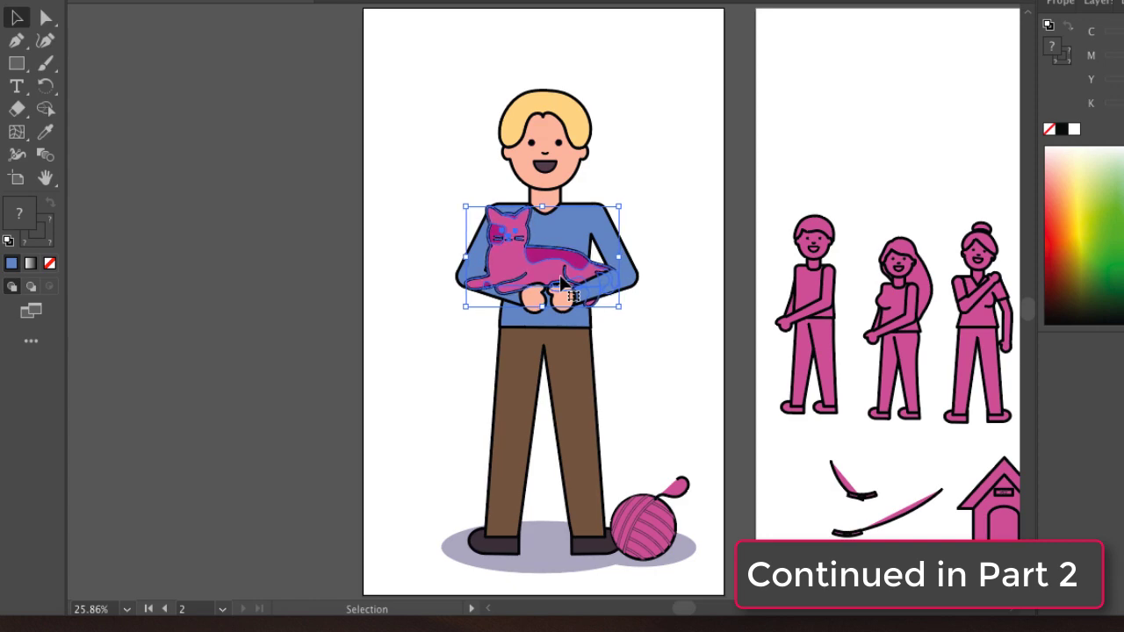
pyautogui.press('Right')
pyautogui.press('Right')
pyautogui.press('Right')
pyautogui.press('Right')
pyautogui.press('Right')
pyautogui.press('Right')
pyautogui.press('Right')
pyautogui.press('Right')
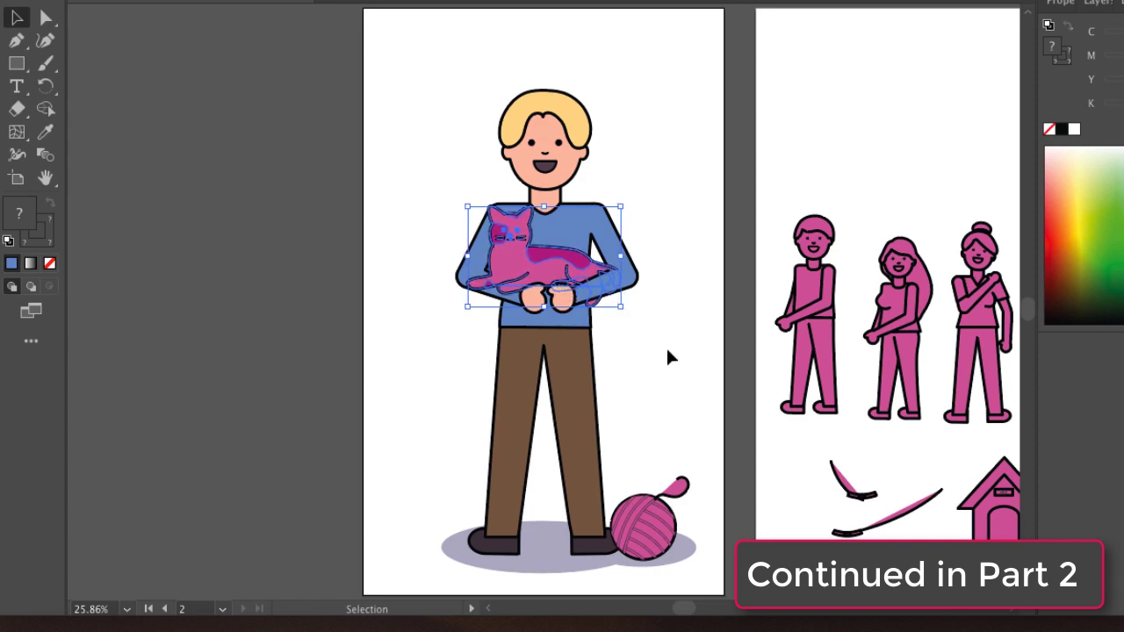